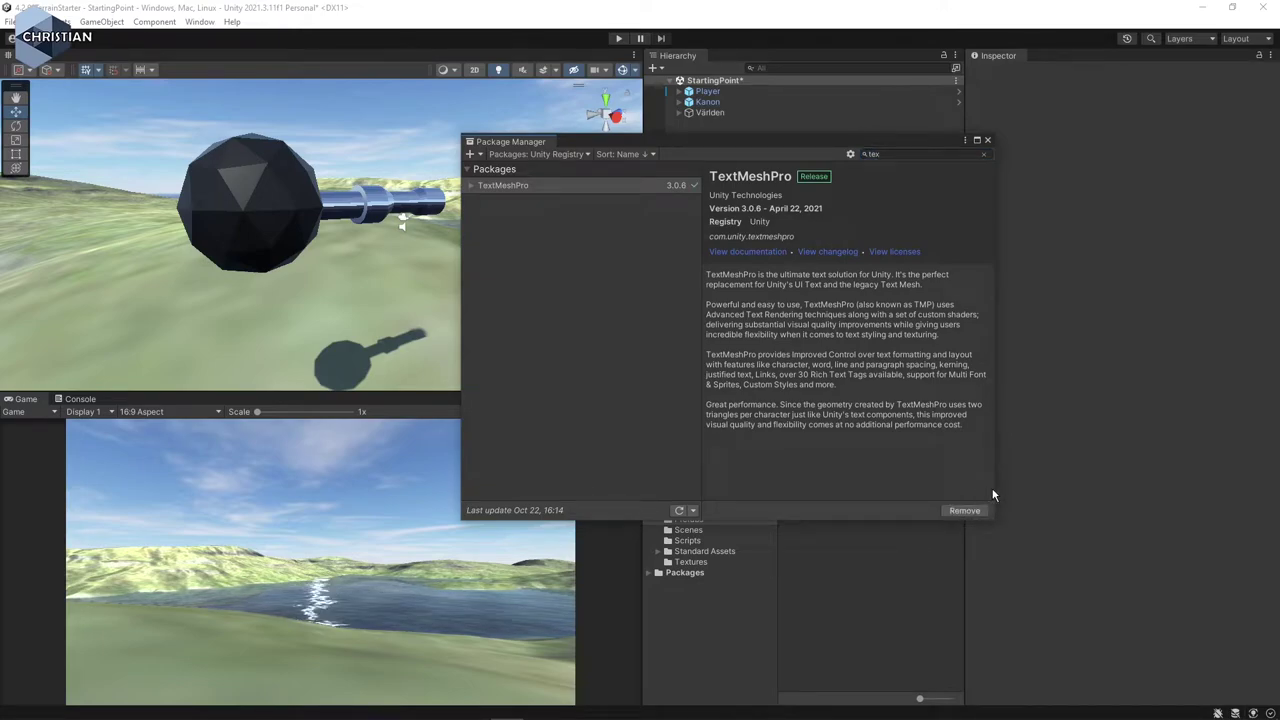
Close the Package Manager and add a UI Image on a new canvas, naming it CrossHair.
{"action": "left_click", "coordinate": [987, 140]}
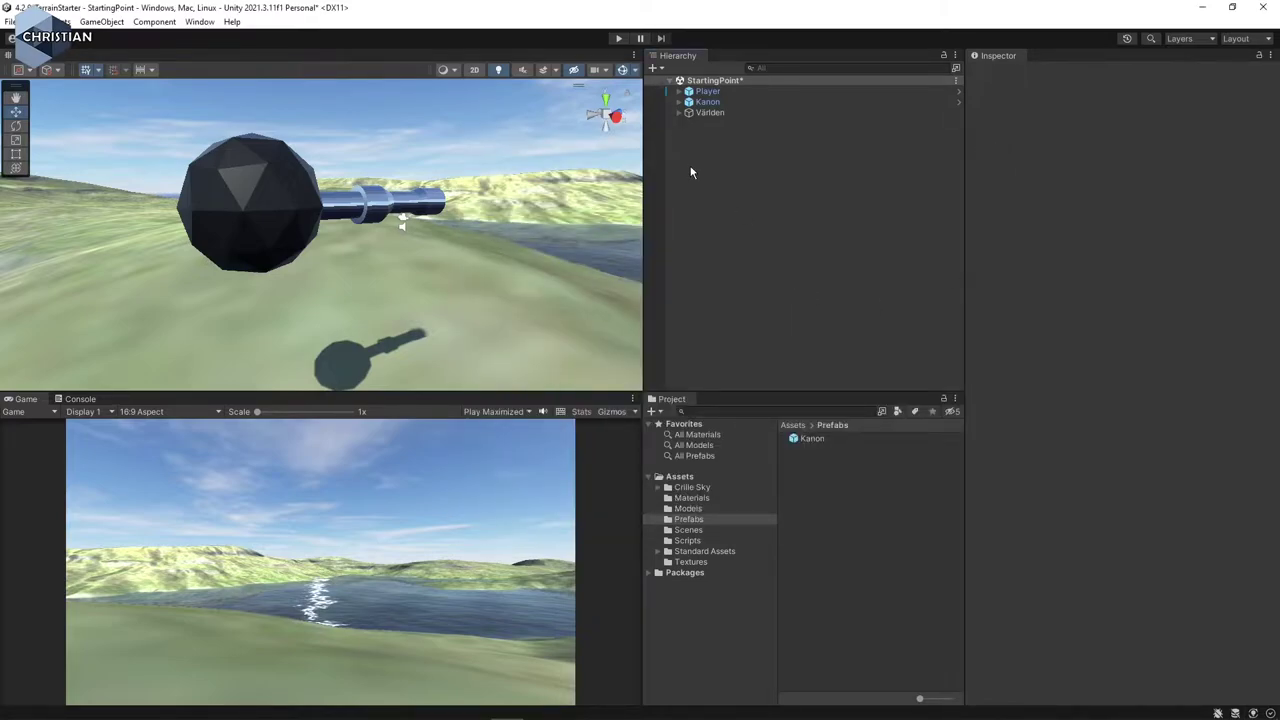
{"action": "left_click", "coordinate": [652, 70]}
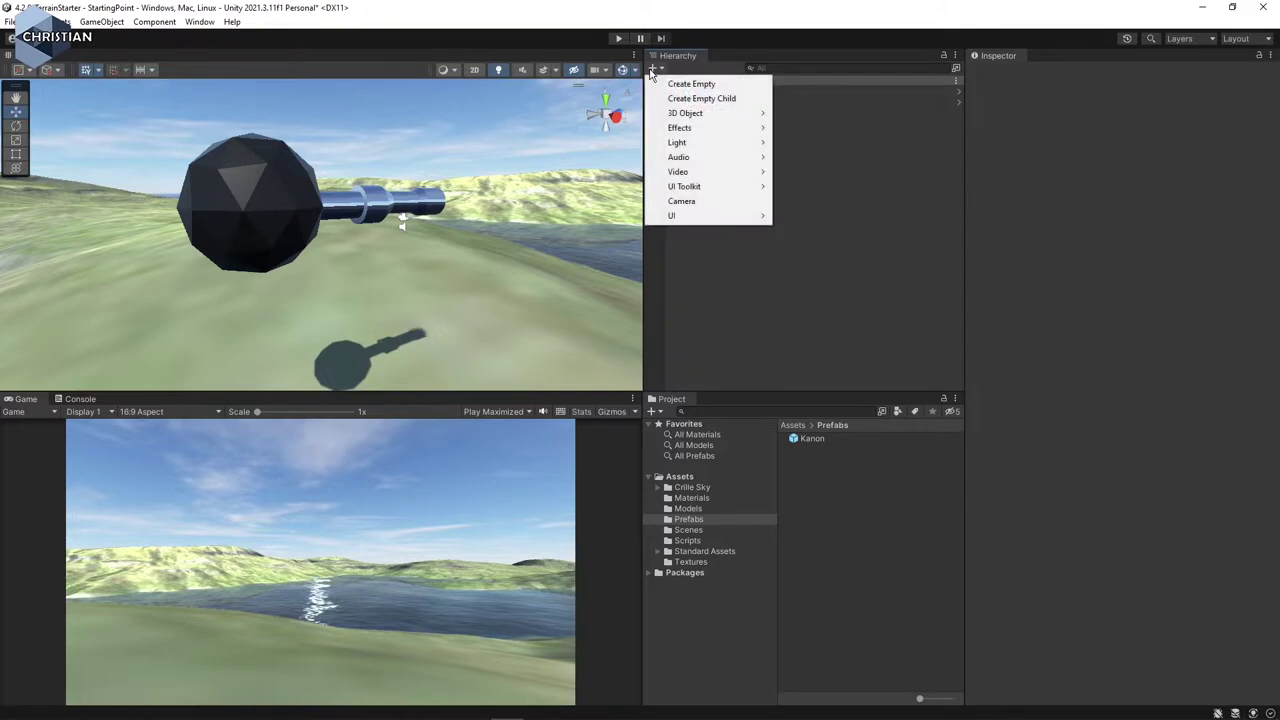
{"action": "mouse_move", "coordinate": [707, 222]}
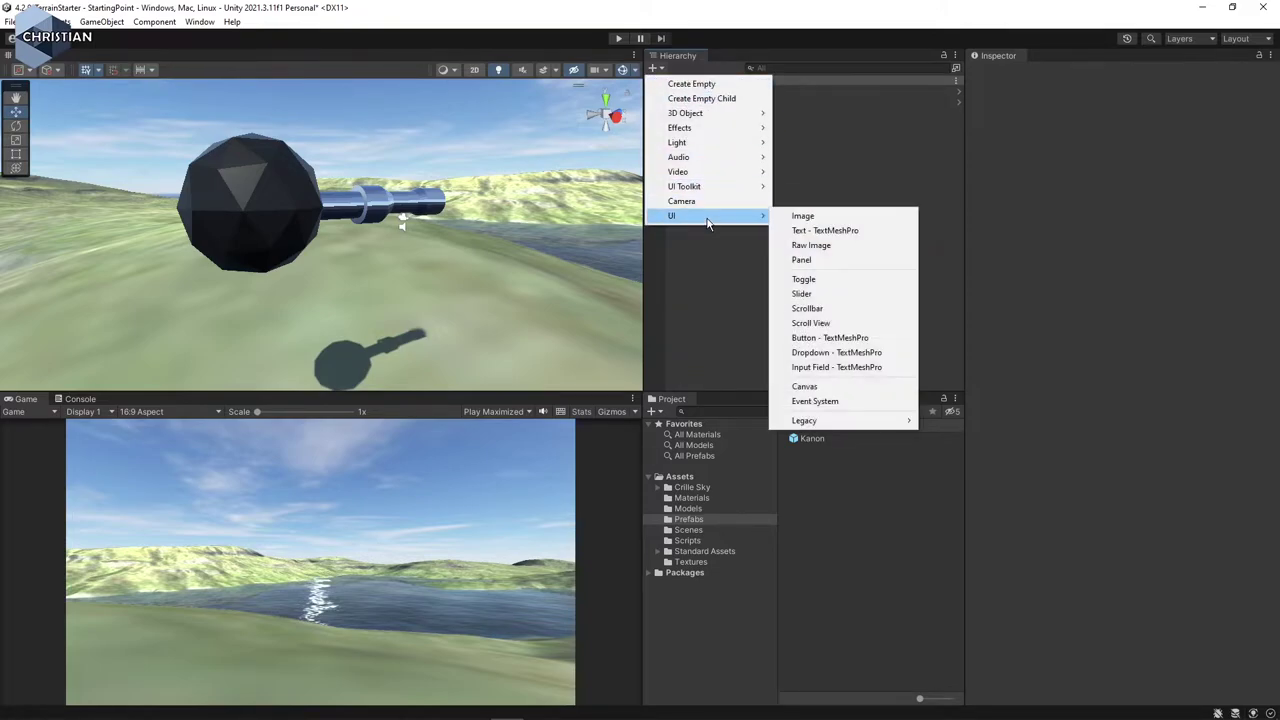
{"action": "left_click", "coordinate": [814, 218]}
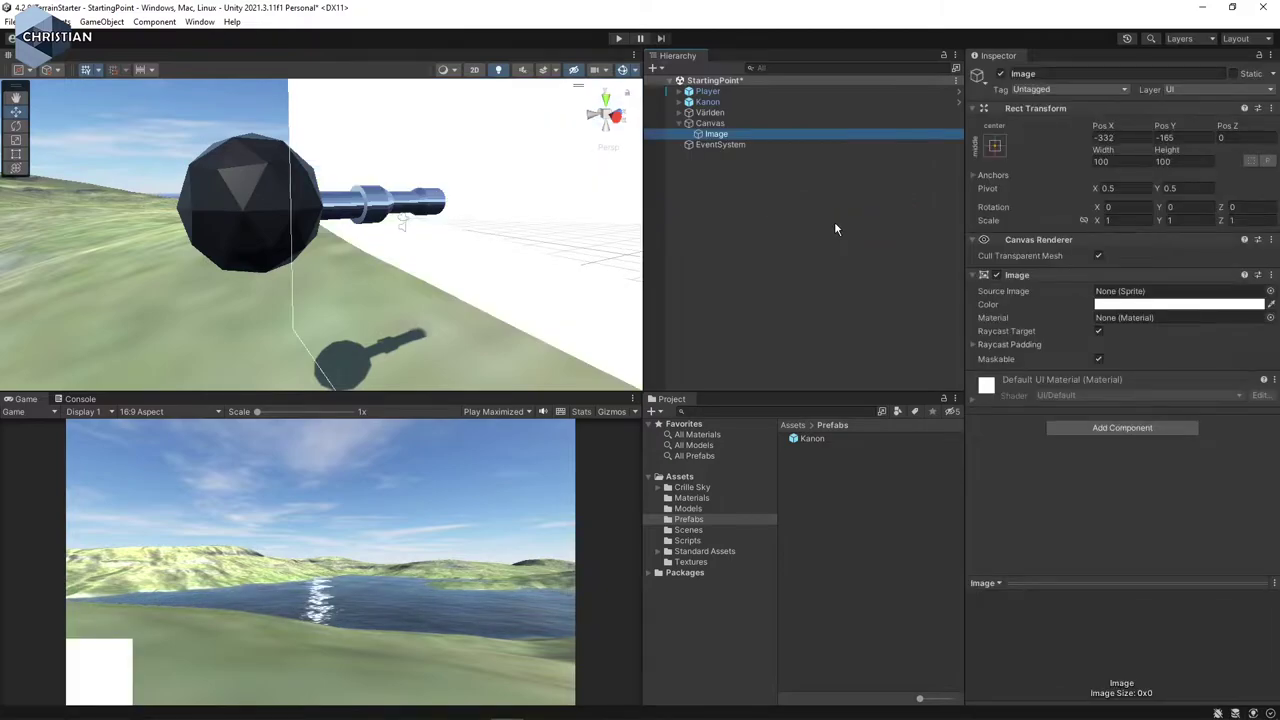
{"action": "type", "text": "C"}
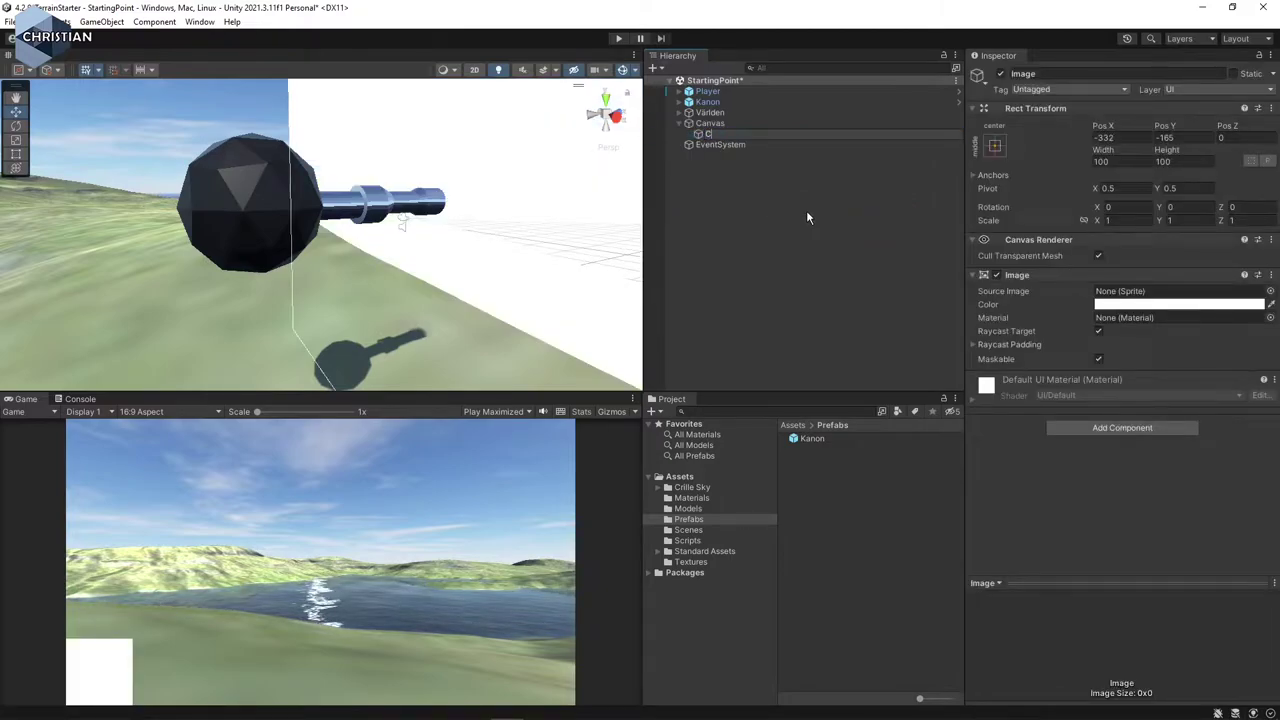
{"action": "type", "text": "rossHair"}
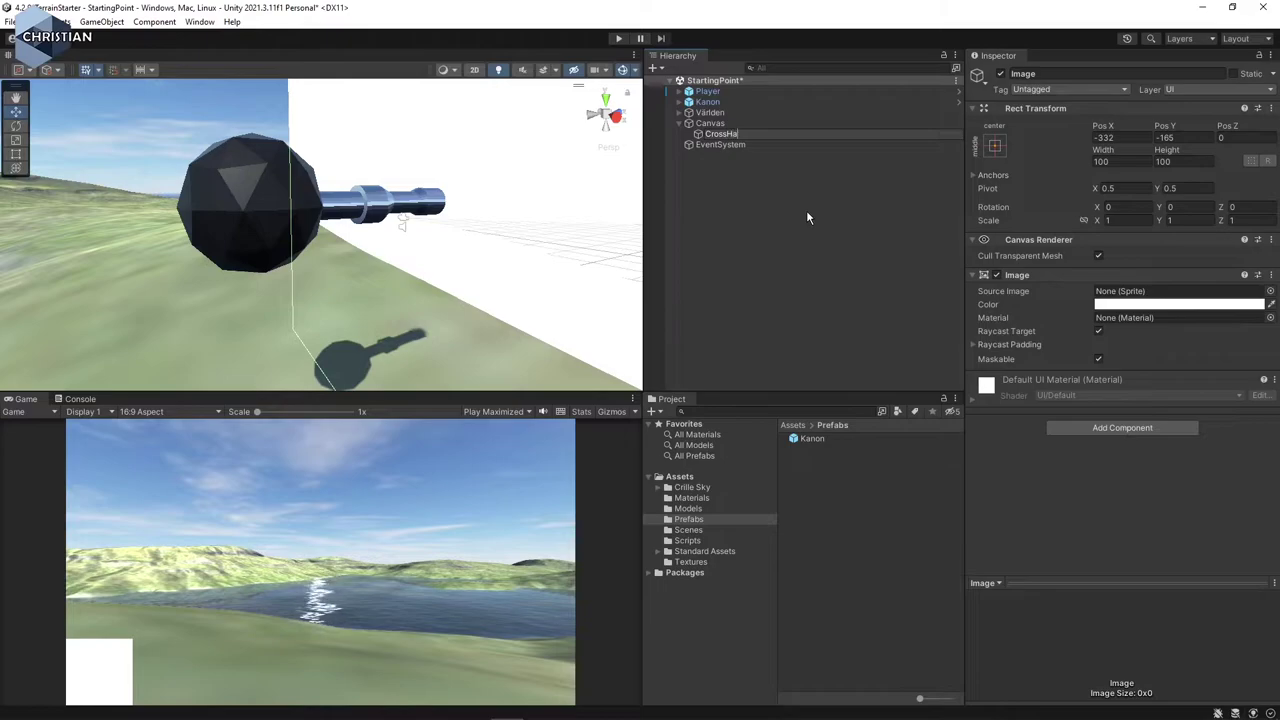
{"action": "key", "text": "Return"}
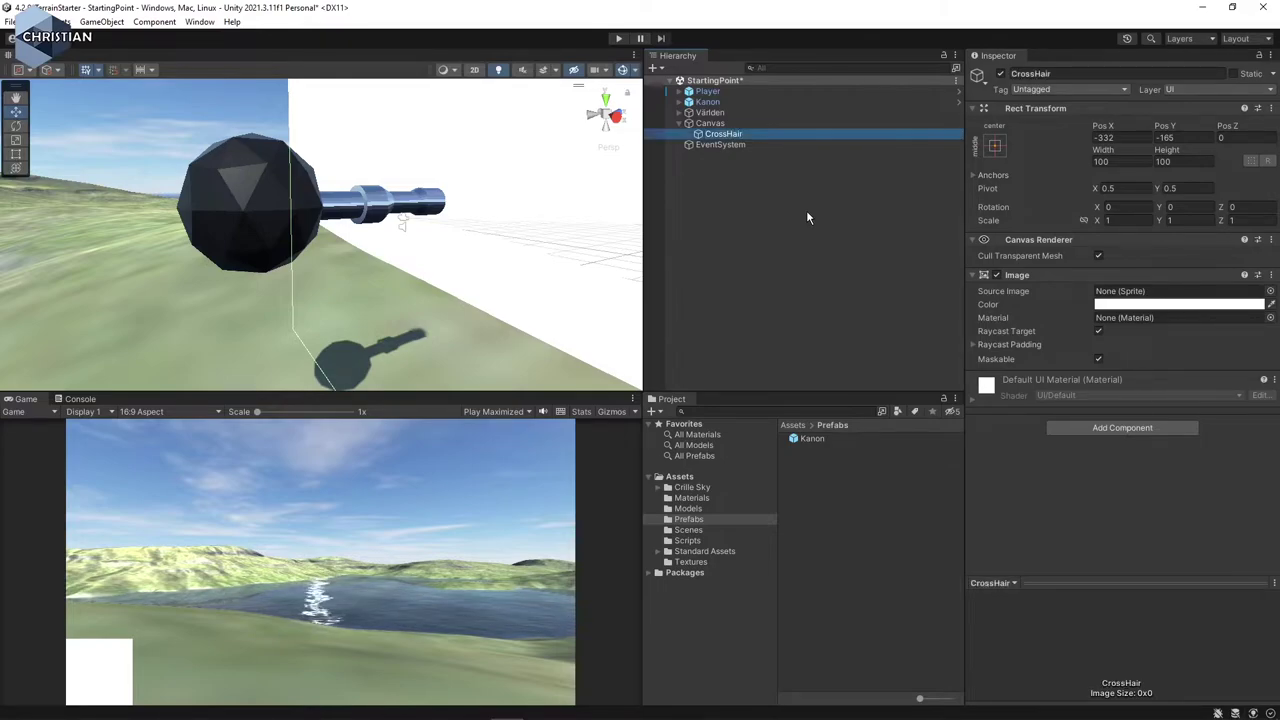
Anchor the CrossHair image to the middle center of the canvas and move its position there as well.
{"action": "left_click", "coordinate": [996, 147]}
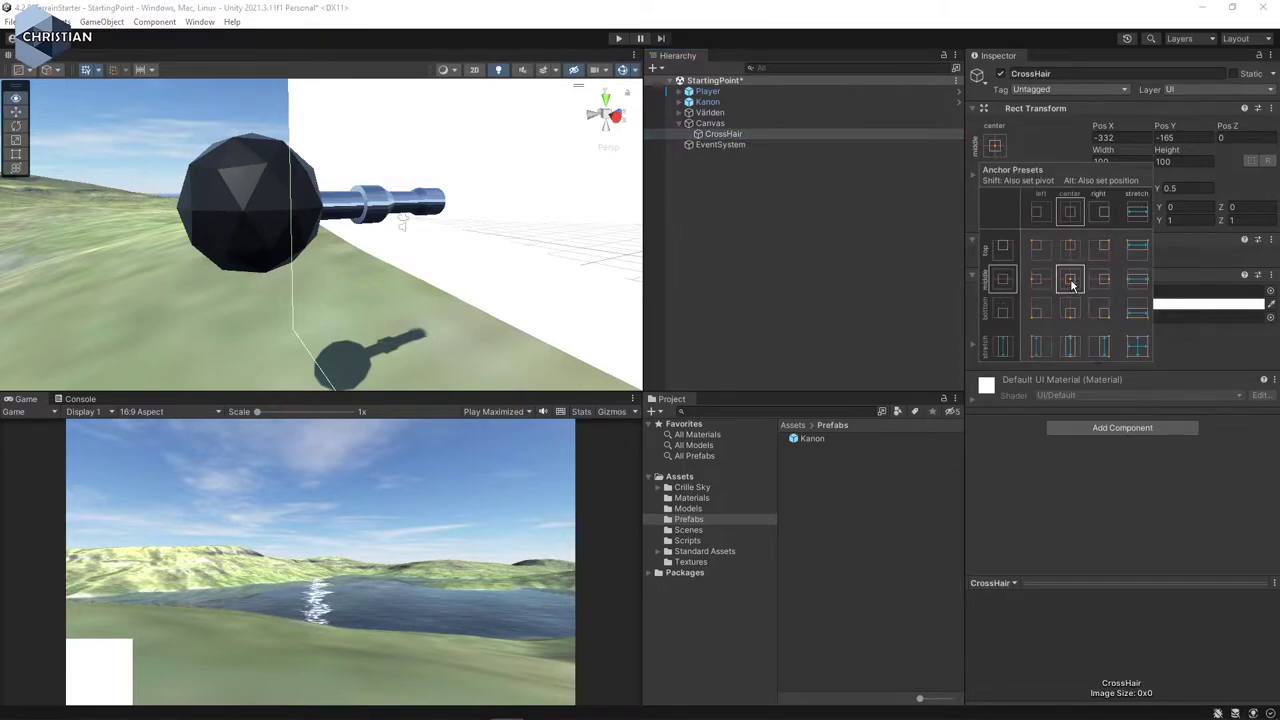
{"action": "left_click", "coordinate": [1071, 284], "text": "alt"}
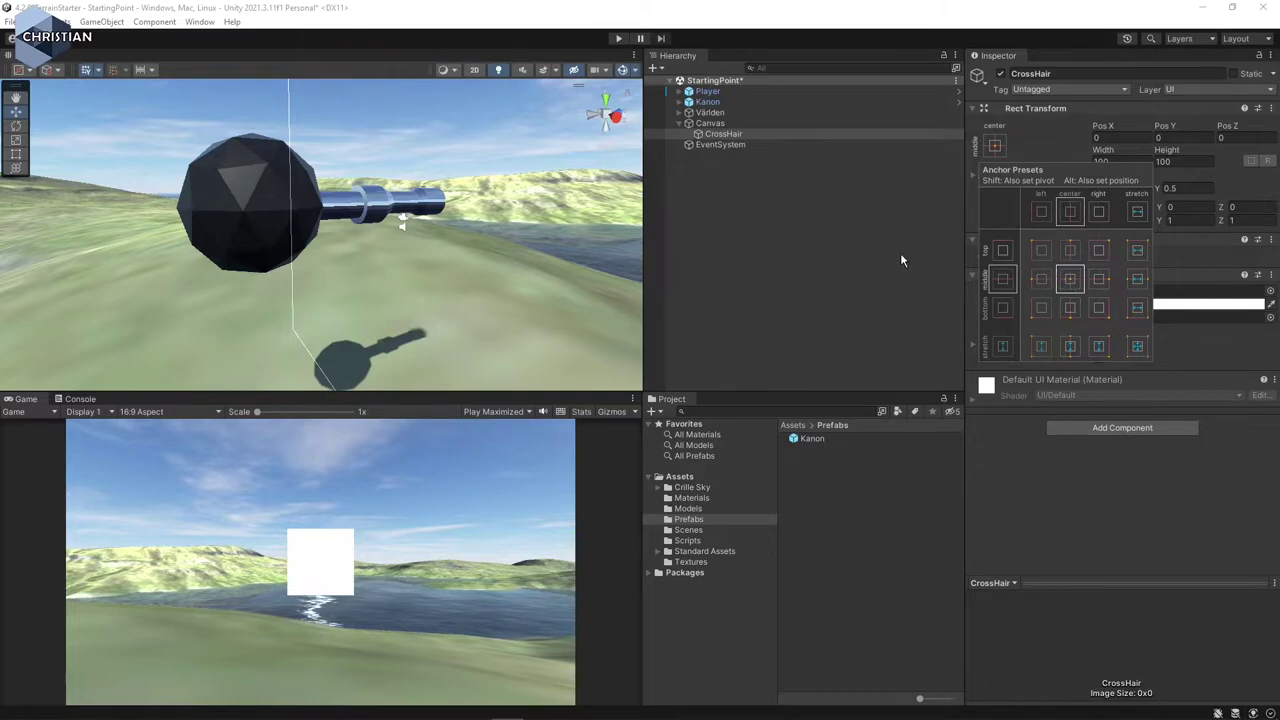
{"action": "left_click", "coordinate": [865, 256]}
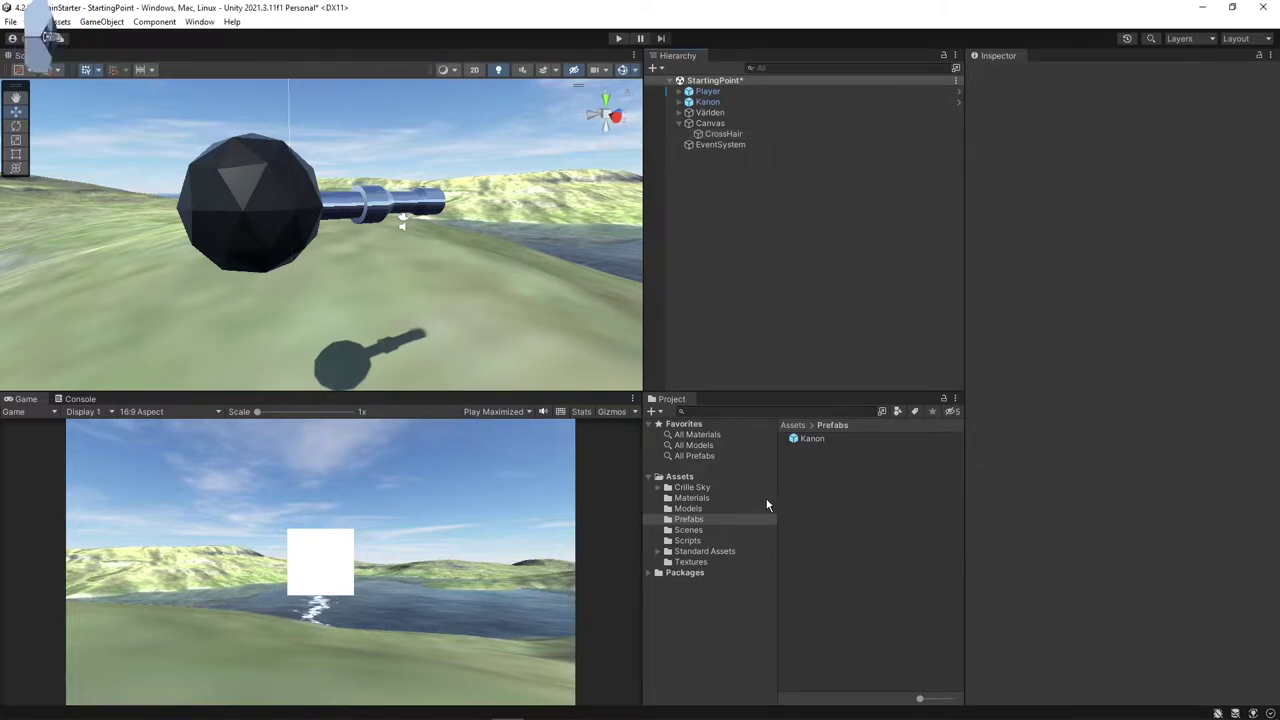
Create a folder named Graphics in the project's Assets folder.
{"action": "left_click", "coordinate": [680, 477]}
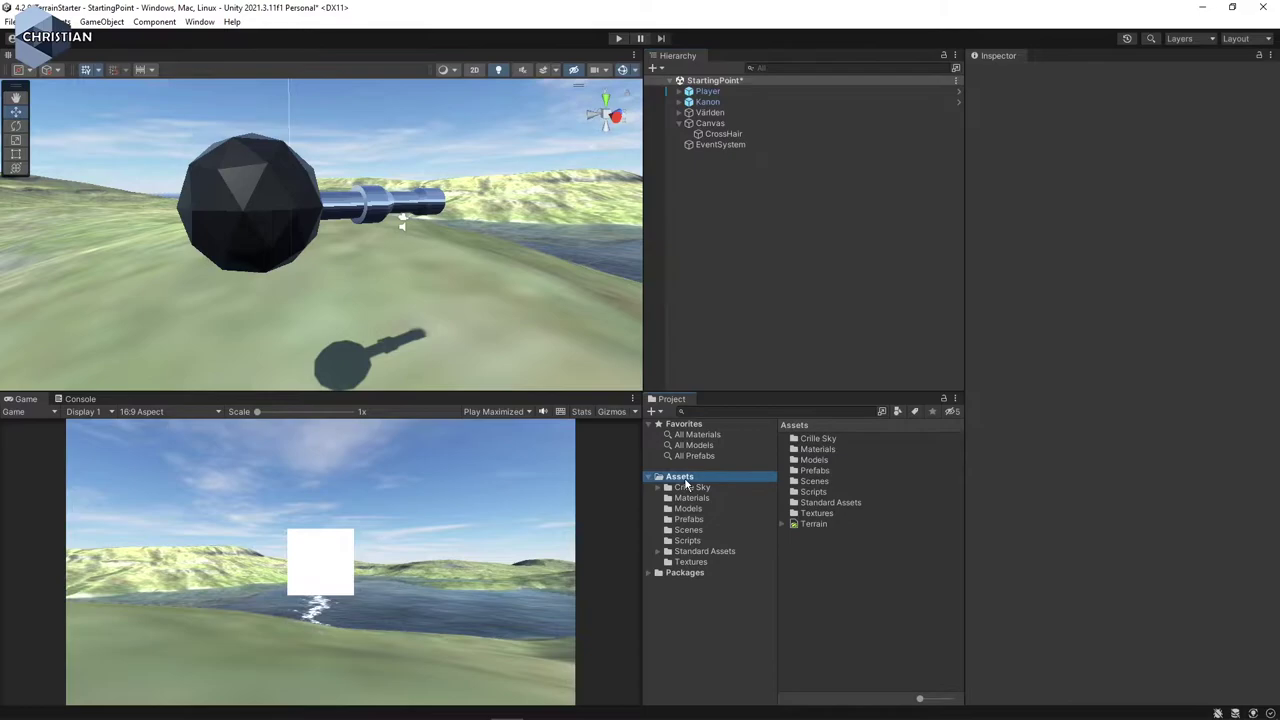
{"action": "right_click", "coordinate": [837, 586]}
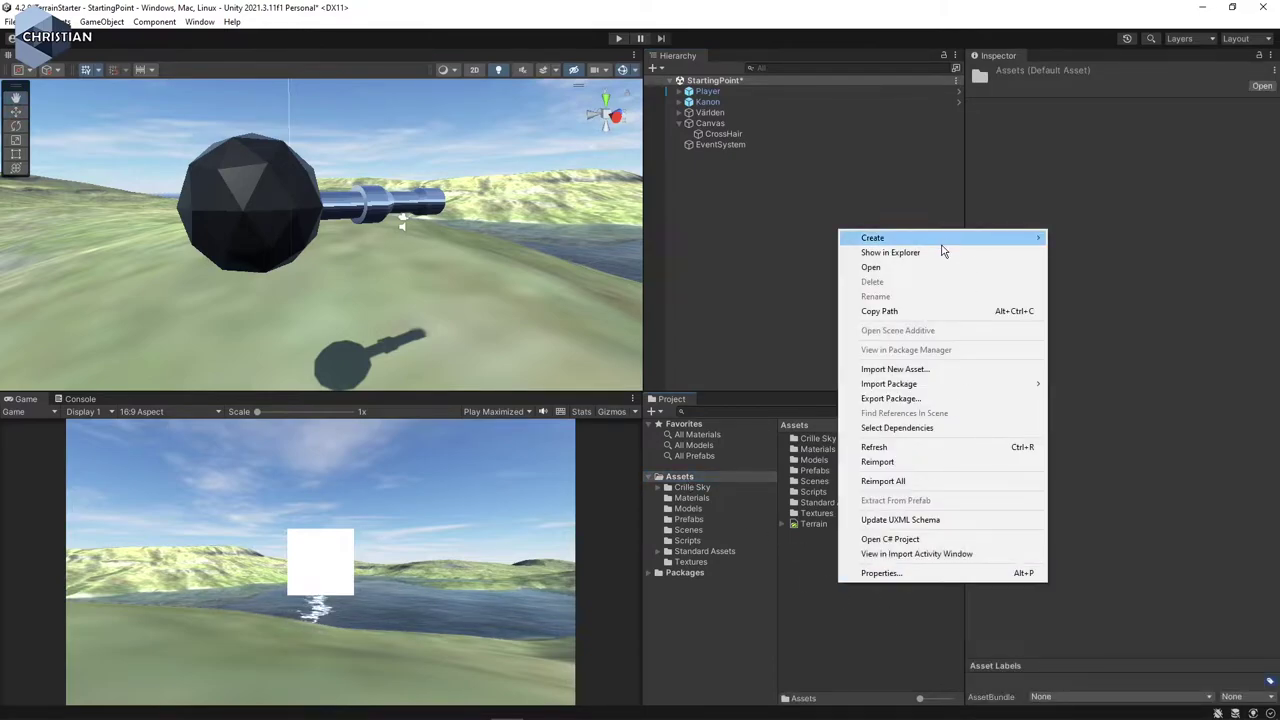
{"action": "mouse_move", "coordinate": [942, 241]}
{"action": "left_click", "coordinate": [1110, 152]}
{"action": "type", "text": "Graphics"}
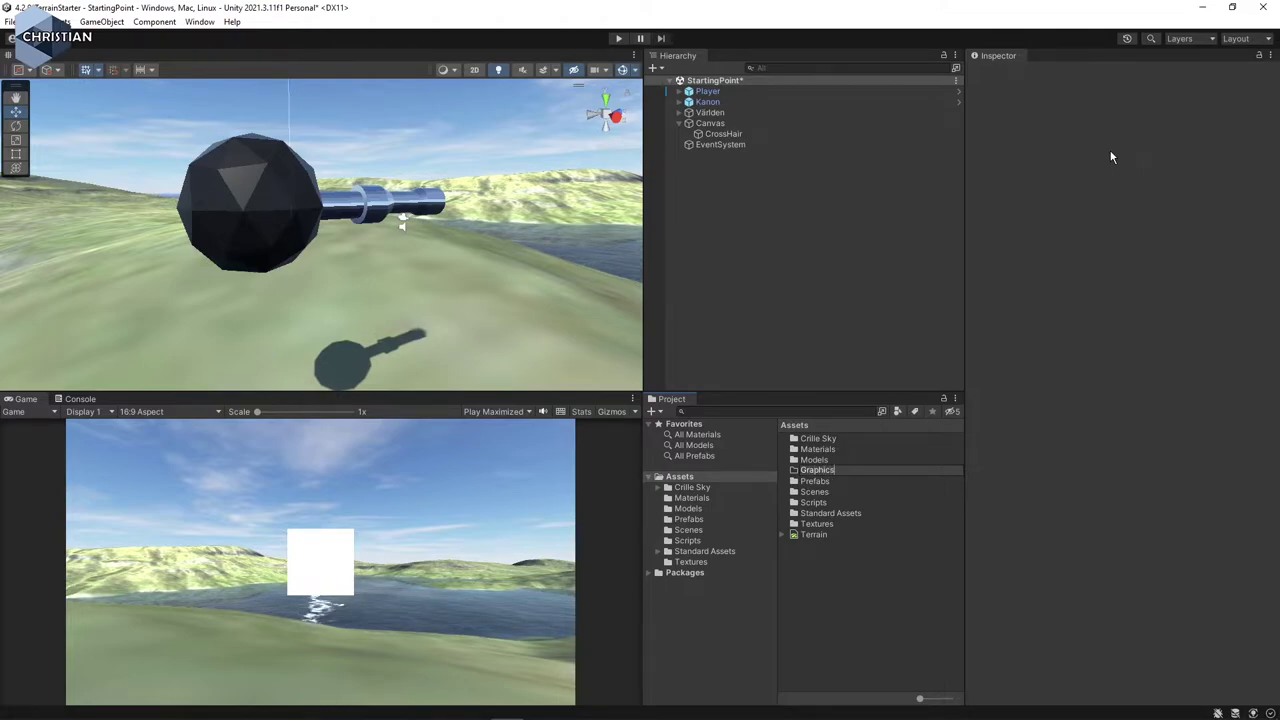
{"action": "key", "text": "Return"}
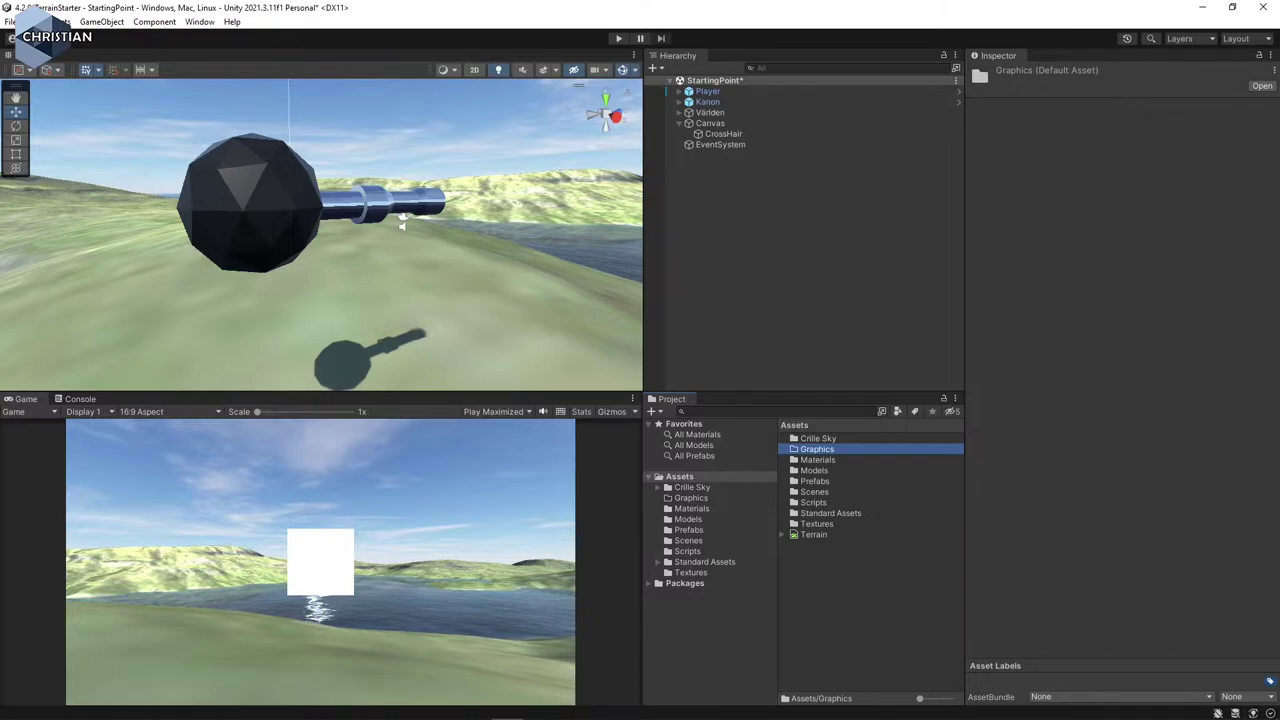
Import the CrossHair image from the Assets/Graphics folder of 4.2.2_Burksjutaren in File Explorer and place it in the project's Graphics folder.
{"action": "key", "text": "alt+Tab"}
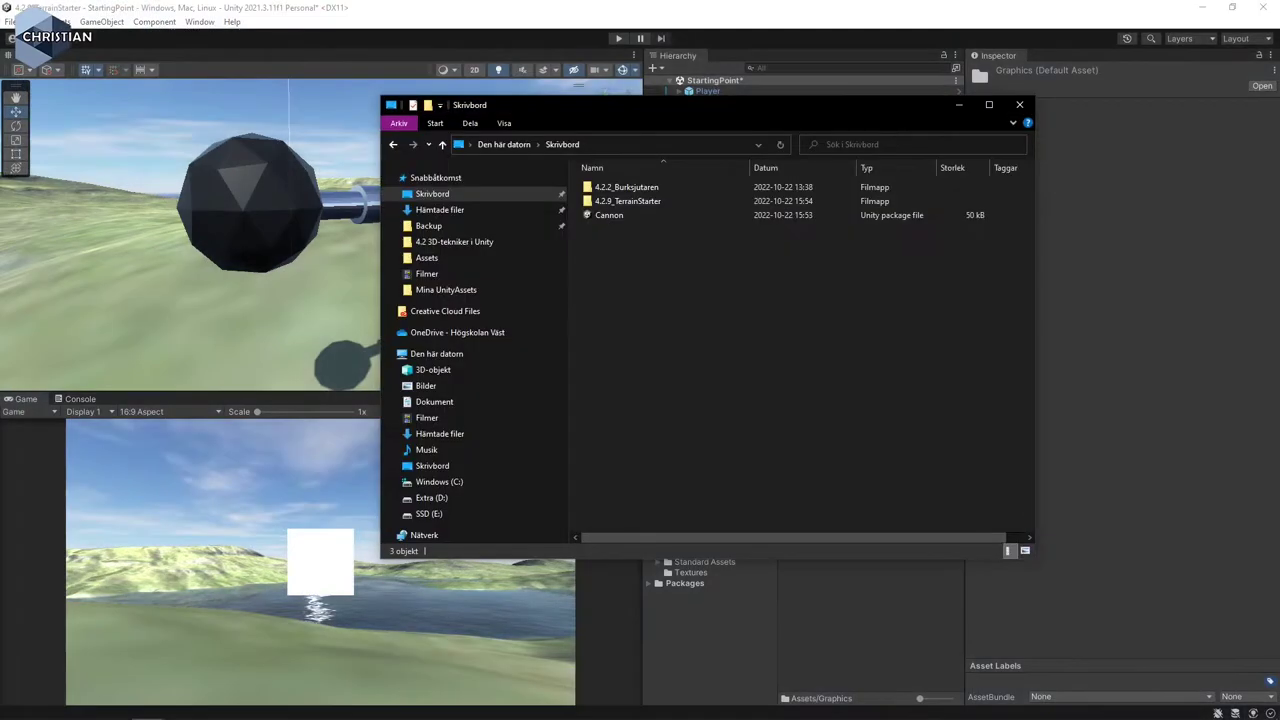
{"action": "double_click", "coordinate": [630, 188]}
{"action": "double_click", "coordinate": [625, 187]}
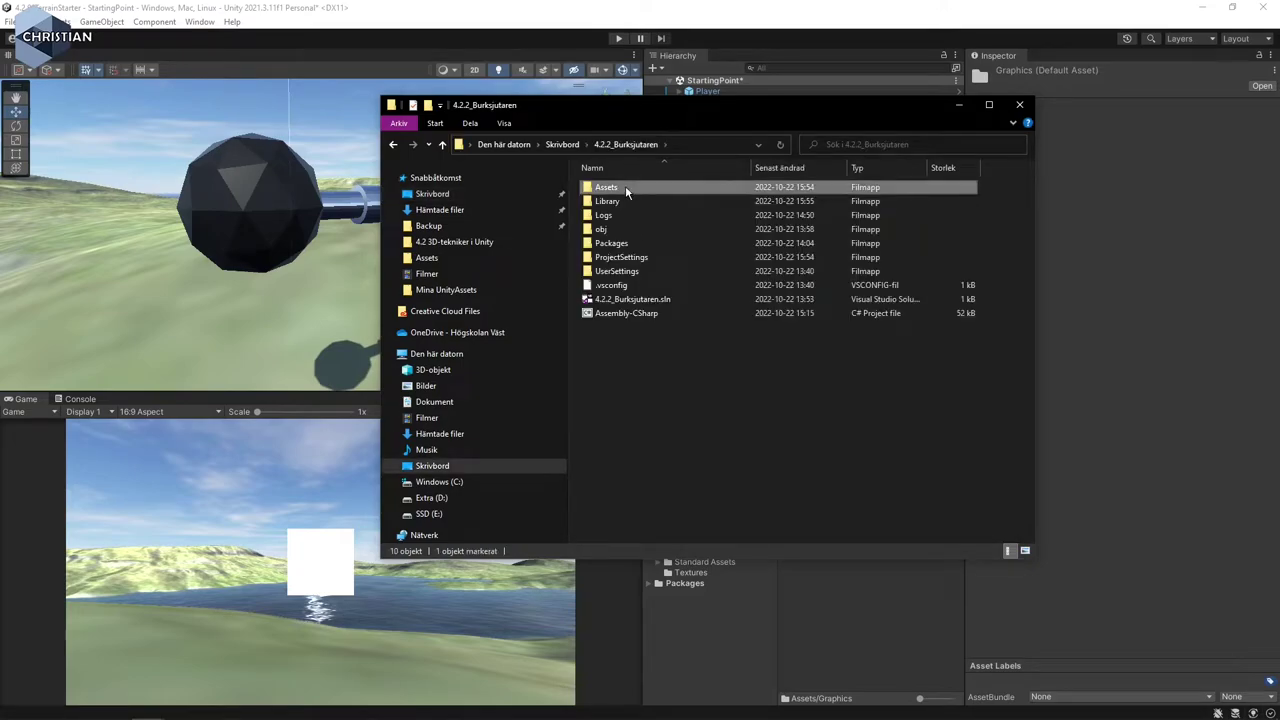
{"action": "left_click", "coordinate": [614, 204]}
{"action": "double_click", "coordinate": [612, 202]}
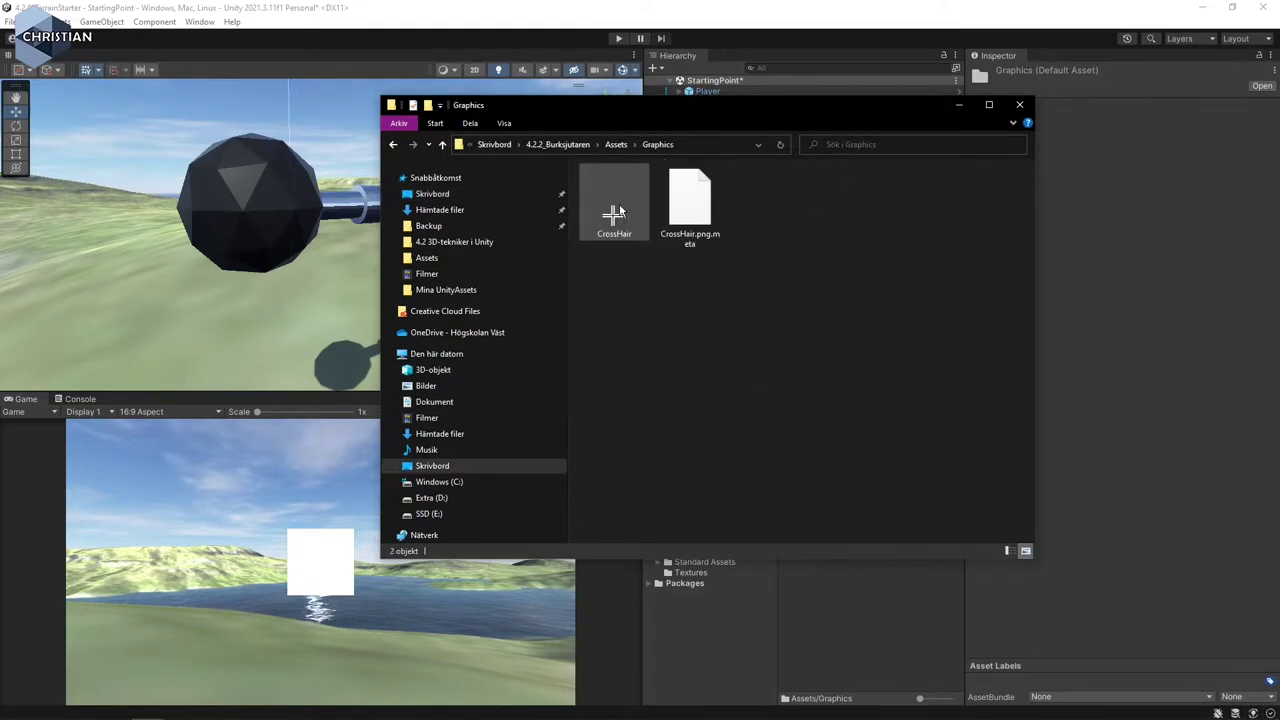
{"action": "left_click_drag", "start_coordinate": [617, 215], "coordinate": [897, 645]}
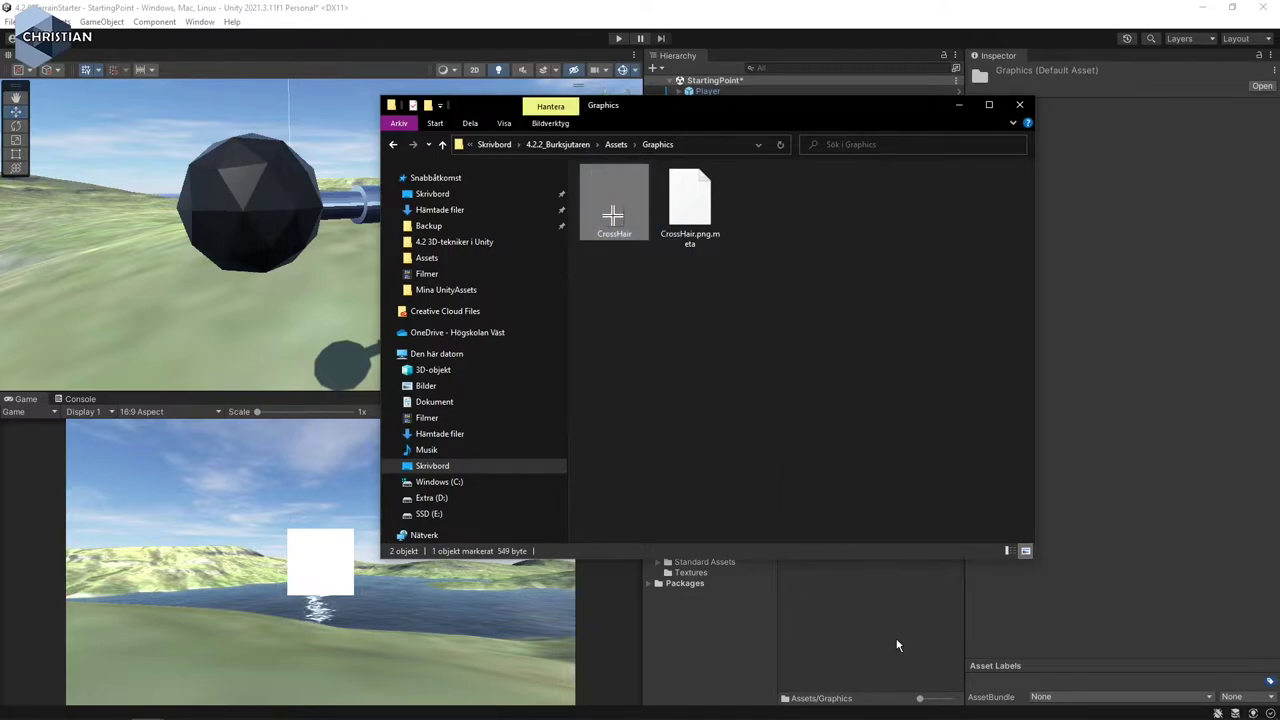
{"action": "left_click", "coordinate": [1019, 104]}
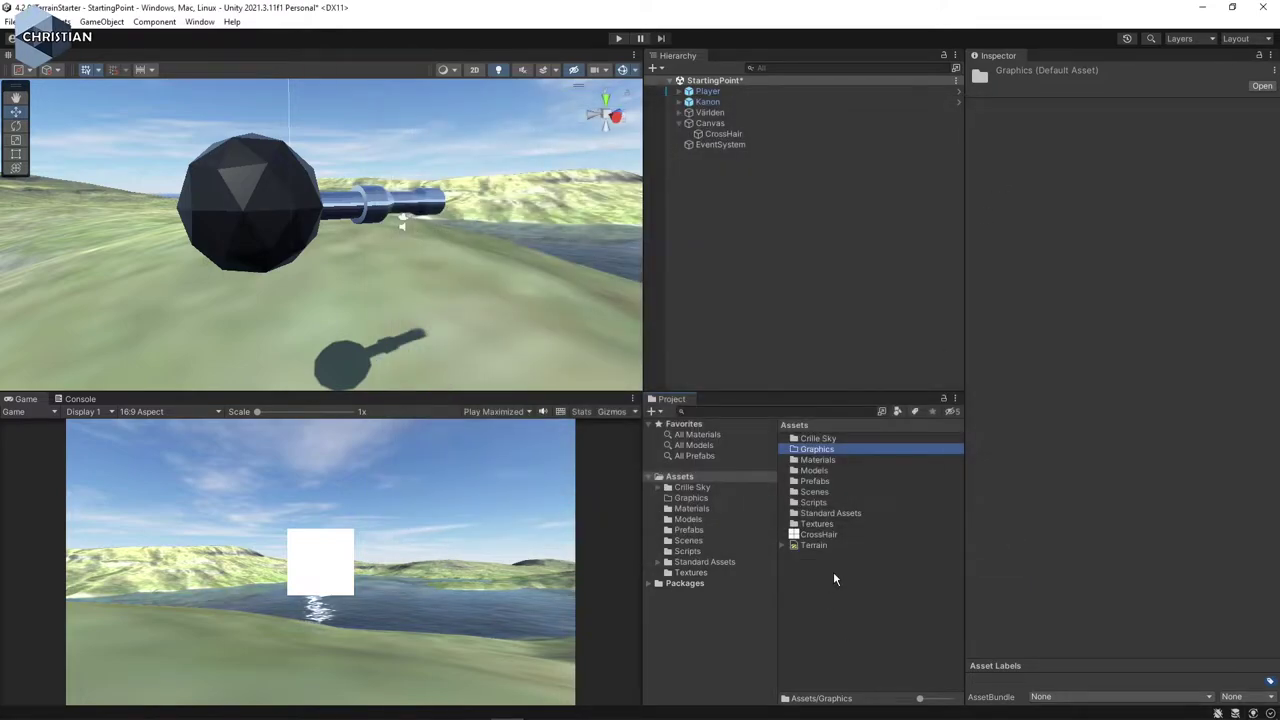
{"action": "left_click_drag", "start_coordinate": [822, 541], "coordinate": [826, 455]}
Set the texture type of the imported CrossHair image to Sprite (2D and UI) and apply the import settings.
{"action": "left_click", "coordinate": [692, 498]}
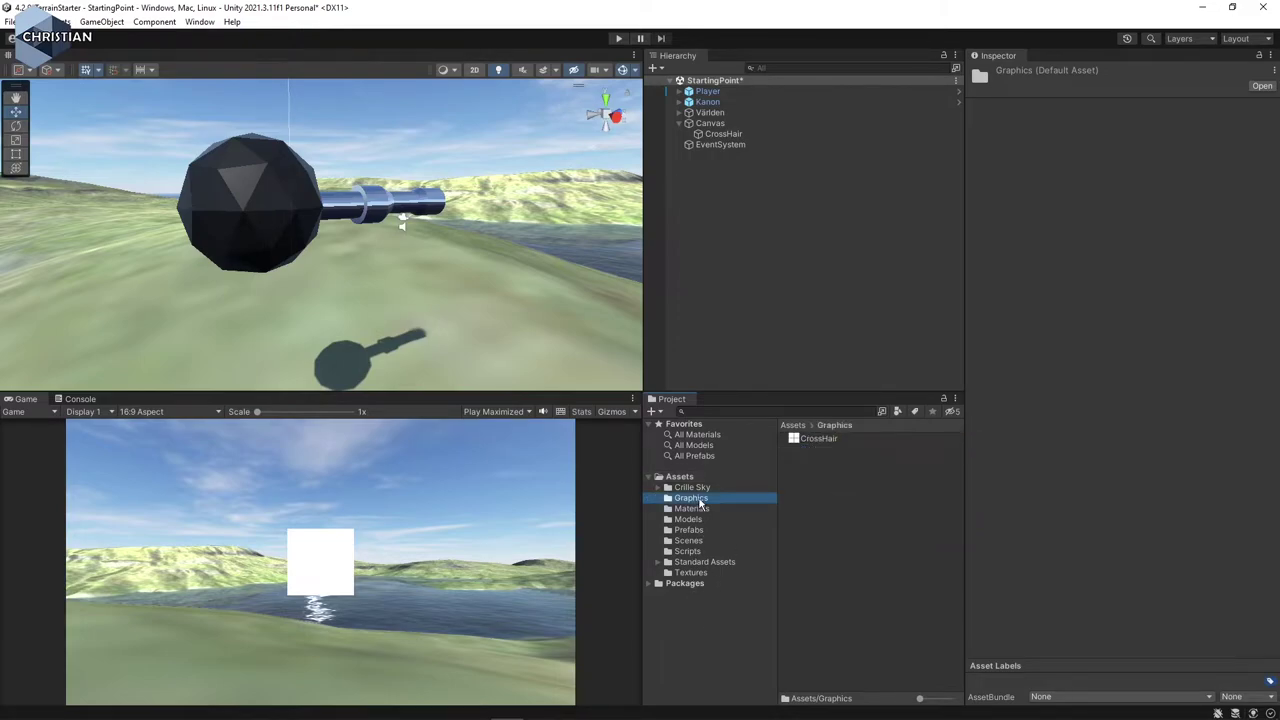
{"action": "left_click", "coordinate": [824, 439]}
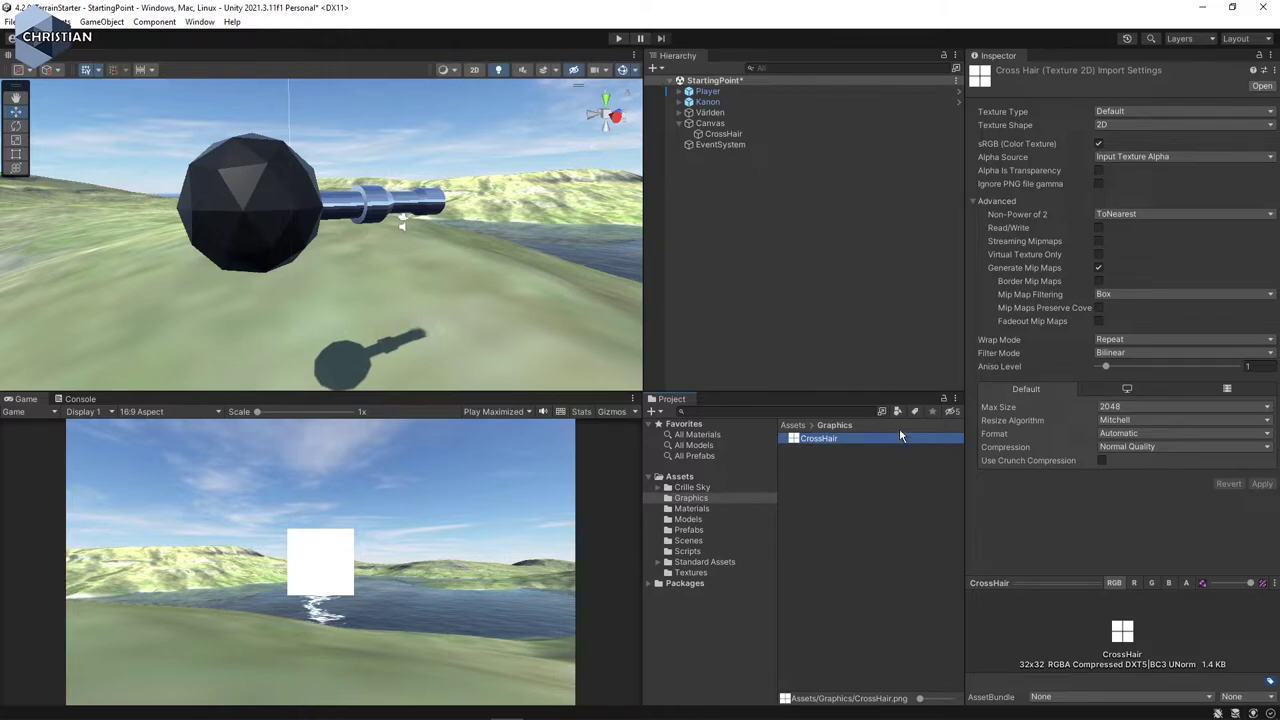
{"action": "left_click", "coordinate": [1145, 110]}
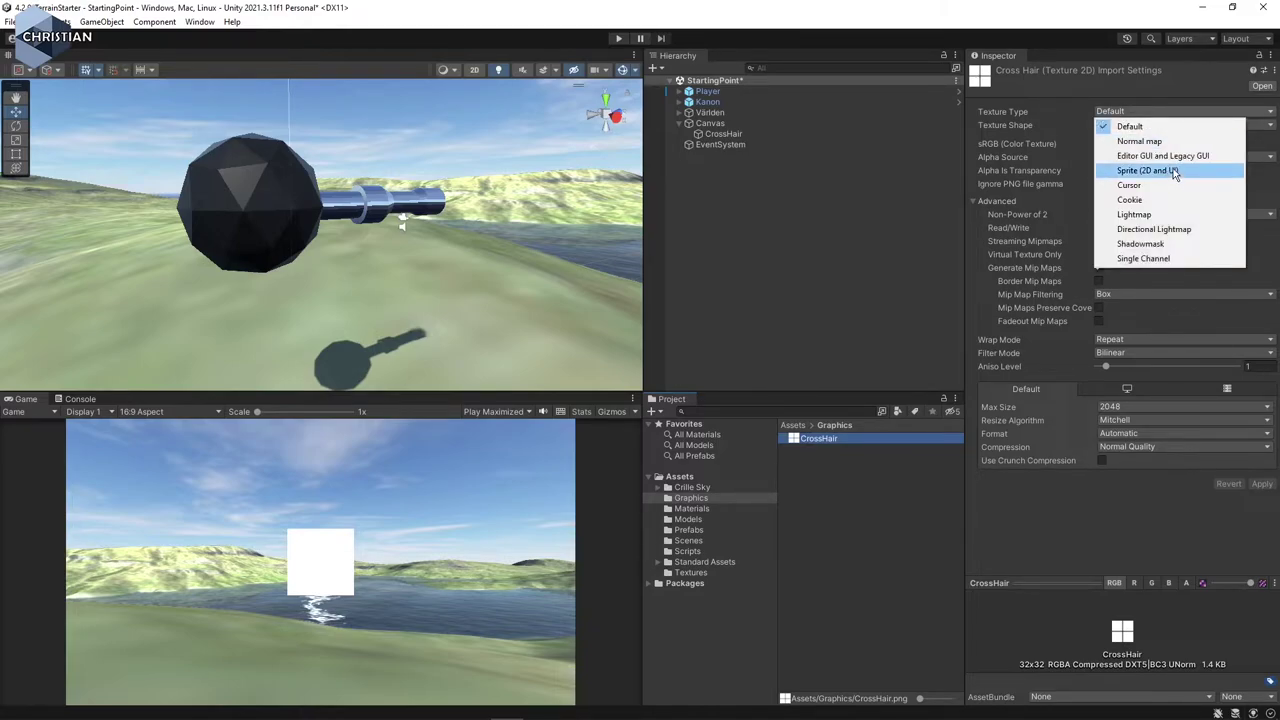
{"action": "left_click", "coordinate": [1175, 172]}
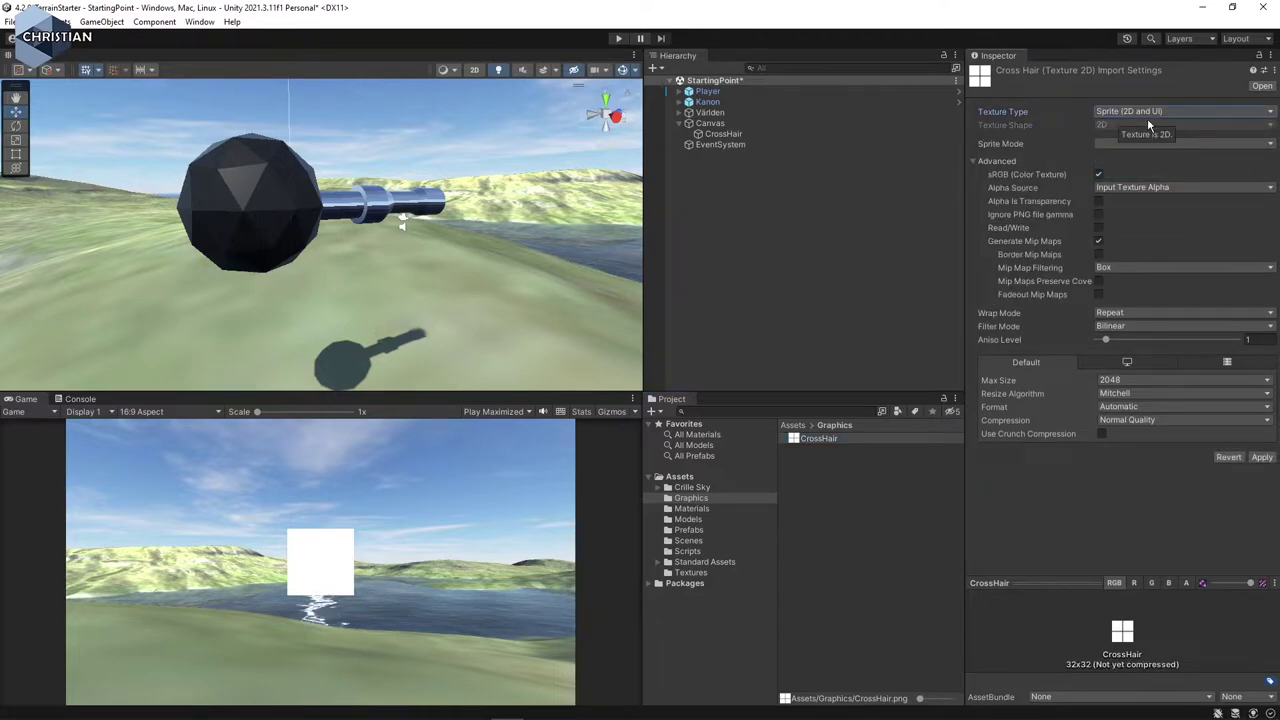
{"action": "left_click", "coordinate": [1262, 458]}
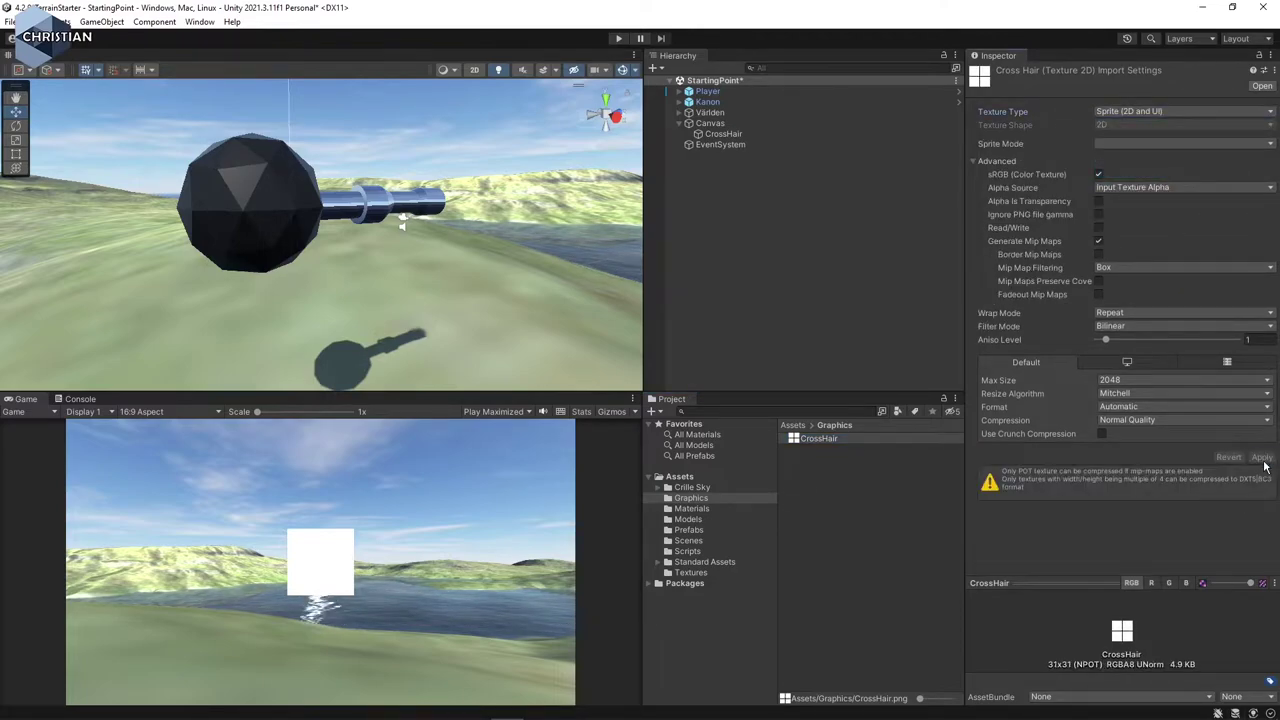
Assign the CrossHair sprite as the CrossHair object's source image and set its width and height to 31.
{"action": "left_click", "coordinate": [724, 134]}
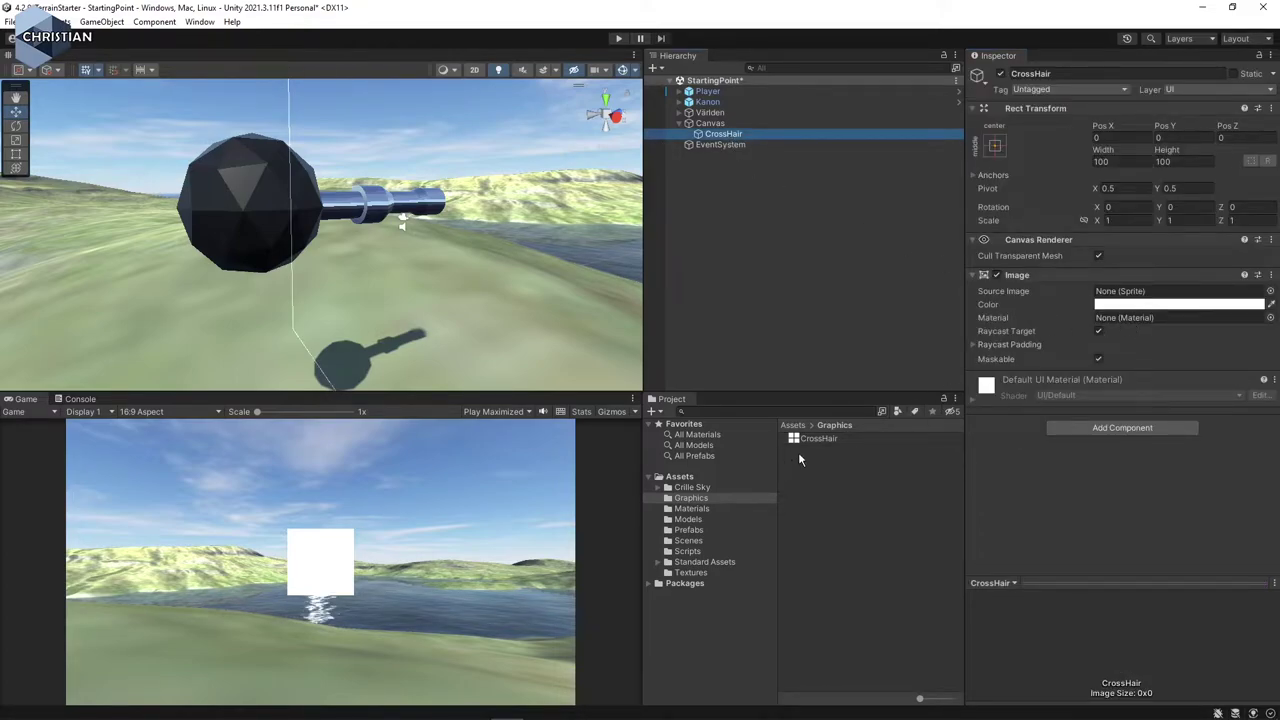
{"action": "left_click_drag", "start_coordinate": [812, 438], "coordinate": [1137, 294]}
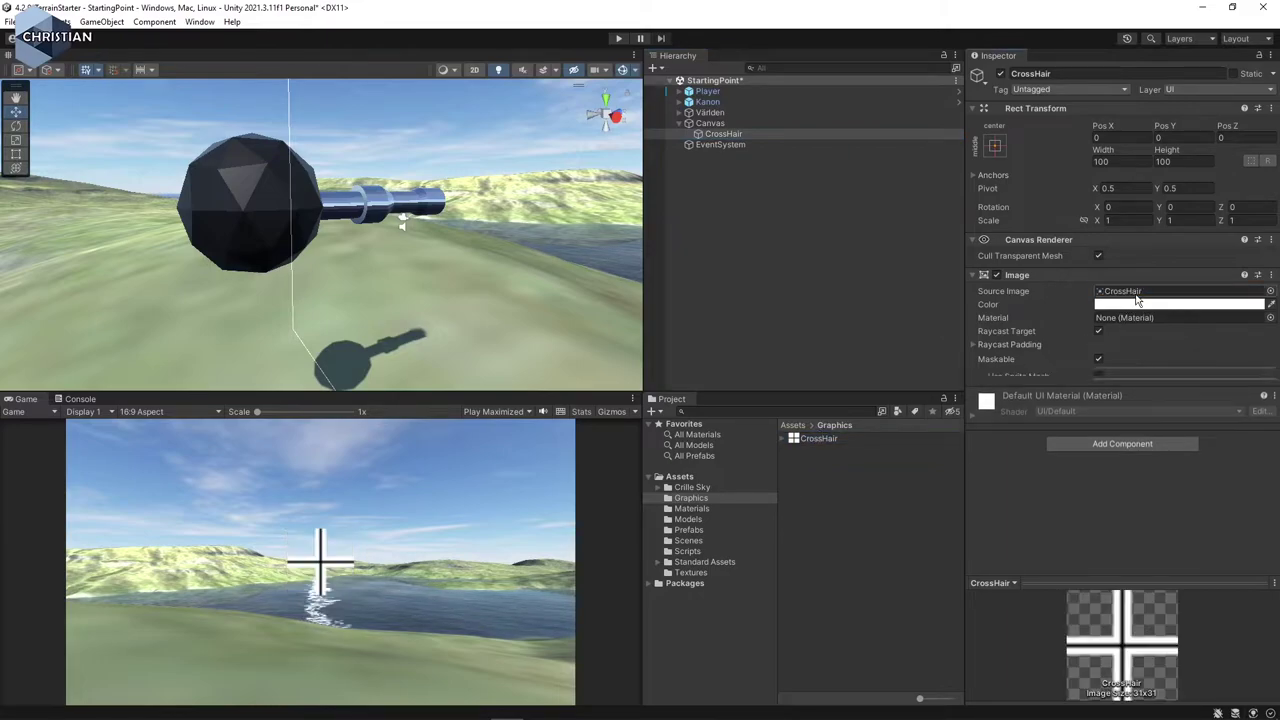
{"action": "left_click", "coordinate": [1104, 161]}
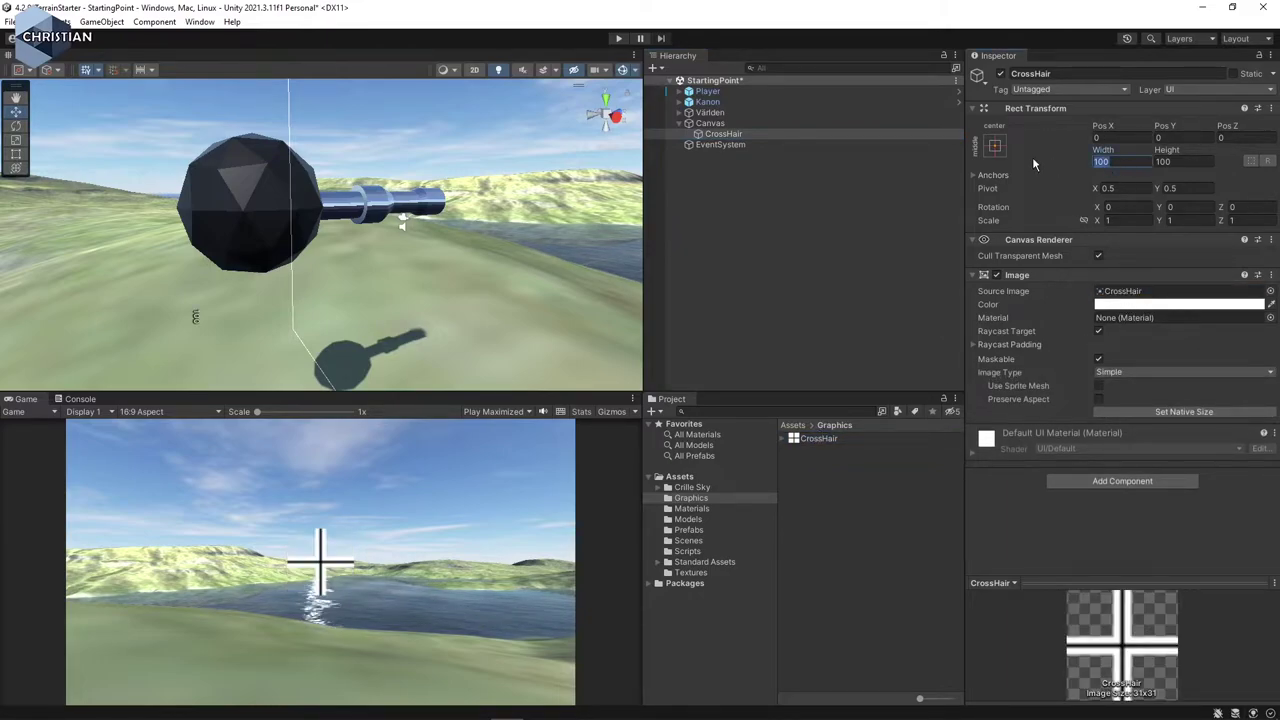
{"action": "type", "text": "31"}
{"action": "key", "text": "Tab"}
{"action": "type", "text": "31"}
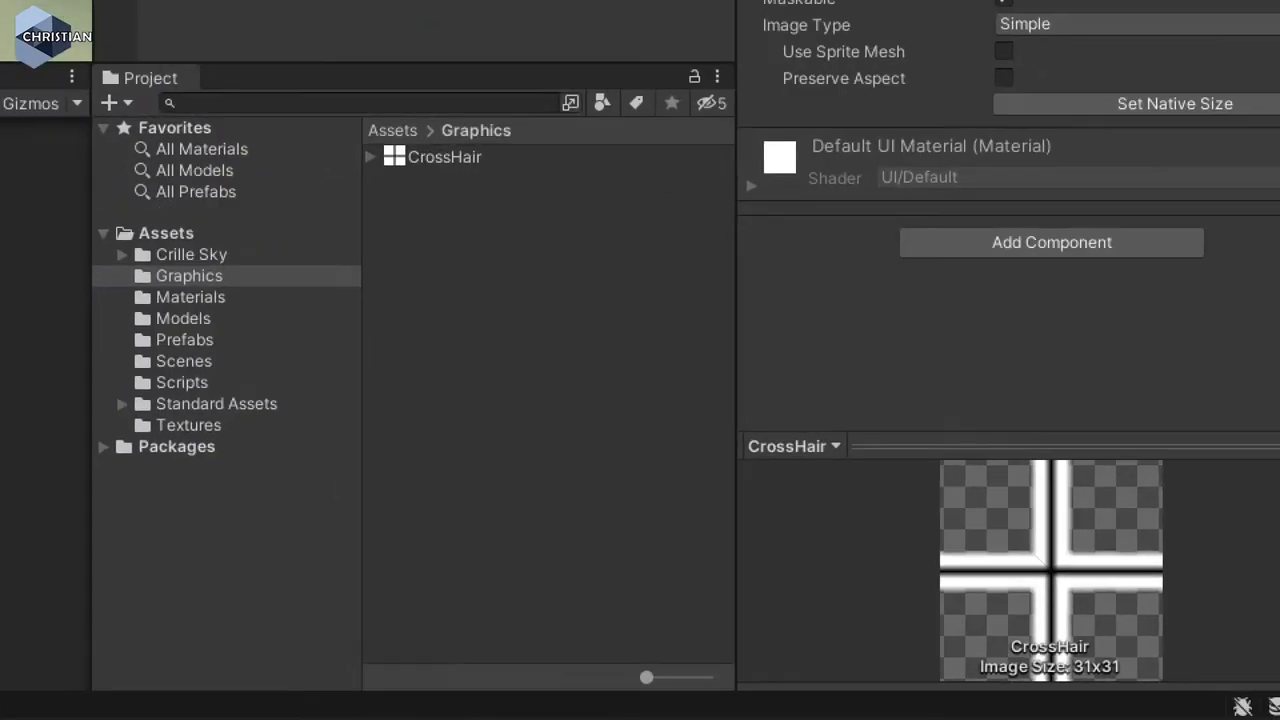
{"action": "left_click_drag", "start_coordinate": [988, 683], "coordinate": [1125, 680]}
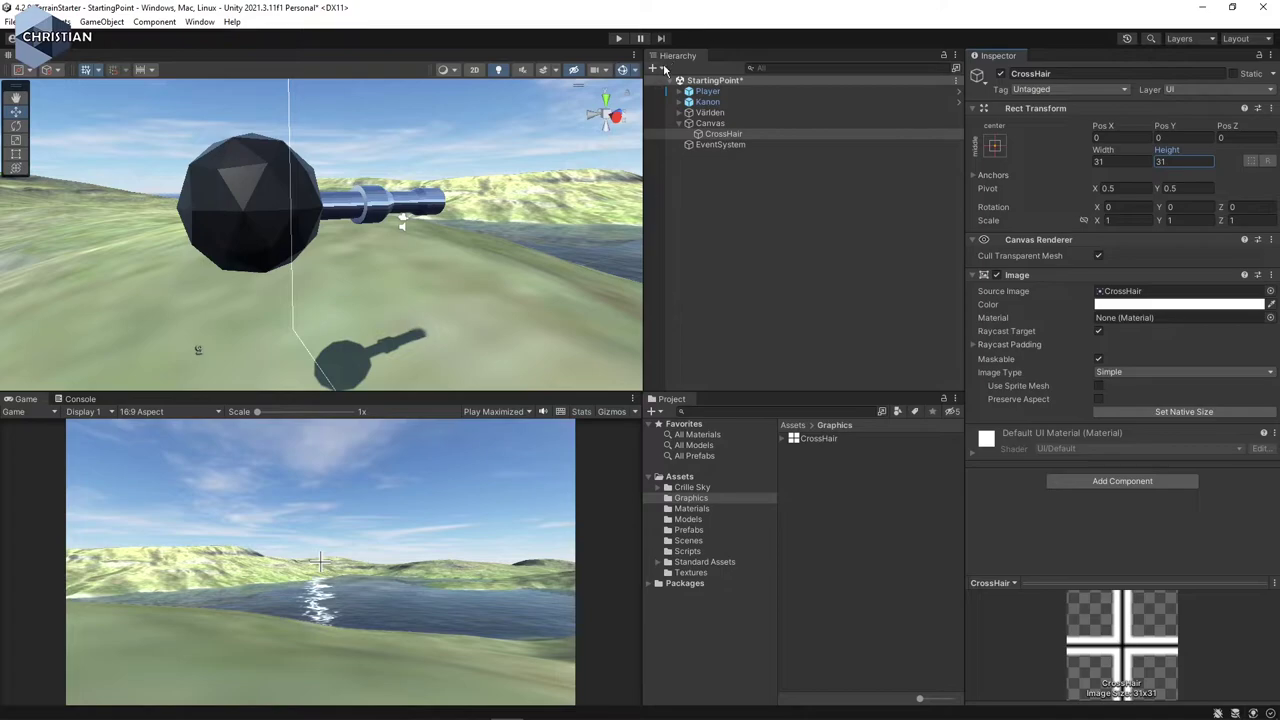
Run the game to check the crosshair in play mode, and stop it again.
{"action": "left_click", "coordinate": [619, 38]}
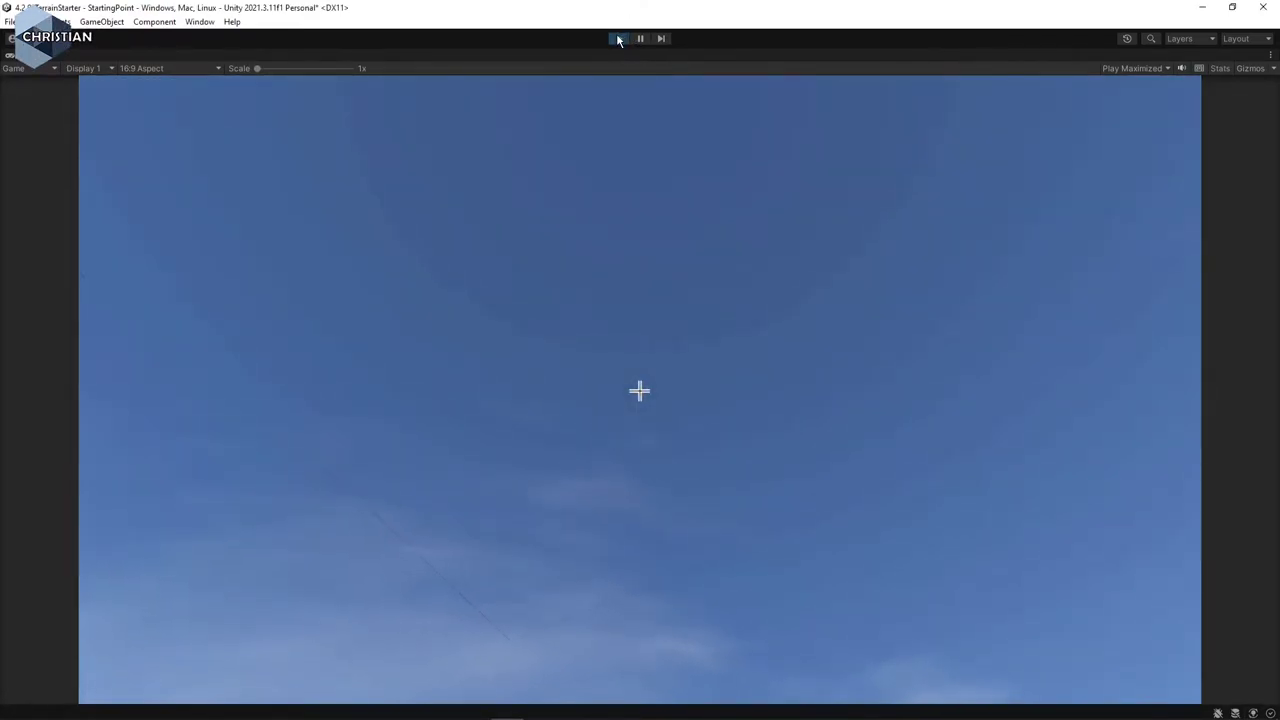
{"action": "left_click", "coordinate": [618, 39]}
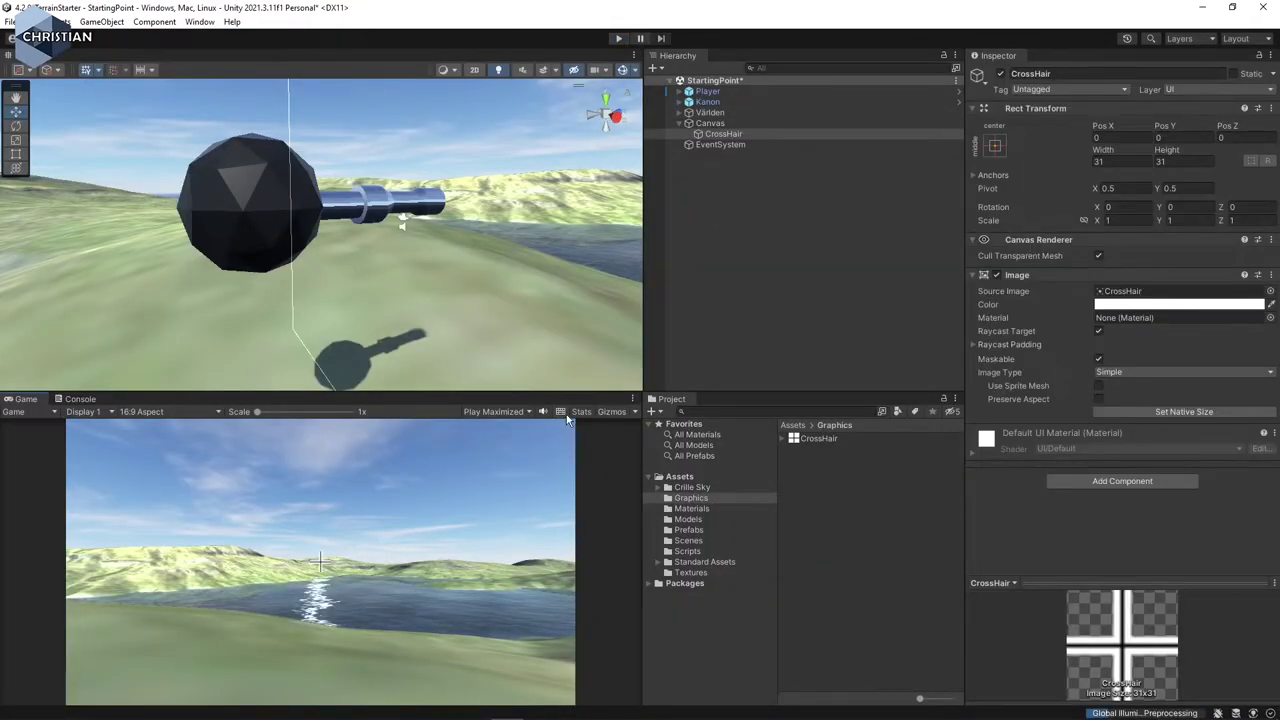
Add a TextMeshPro text object as a child of the Canvas and select it in the scene hierarchy.
{"action": "left_click", "coordinate": [733, 122]}
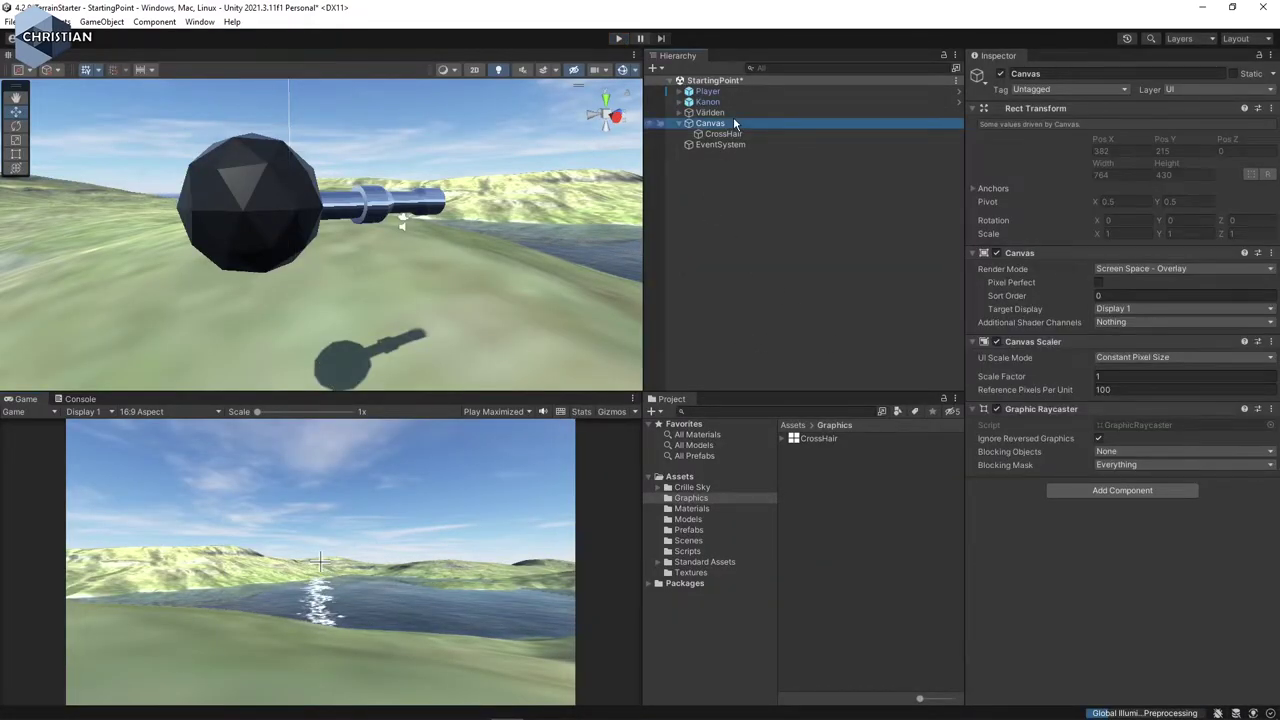
{"action": "left_click", "coordinate": [653, 70]}
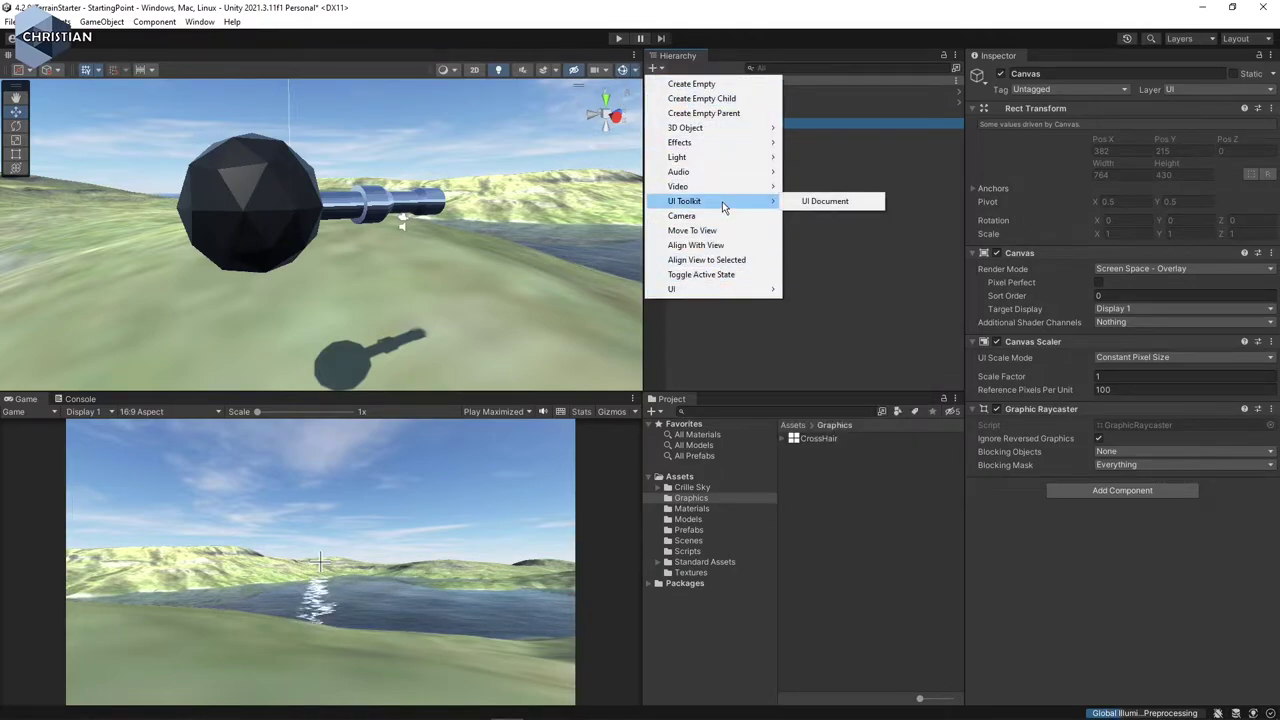
{"action": "mouse_move", "coordinate": [741, 293]}
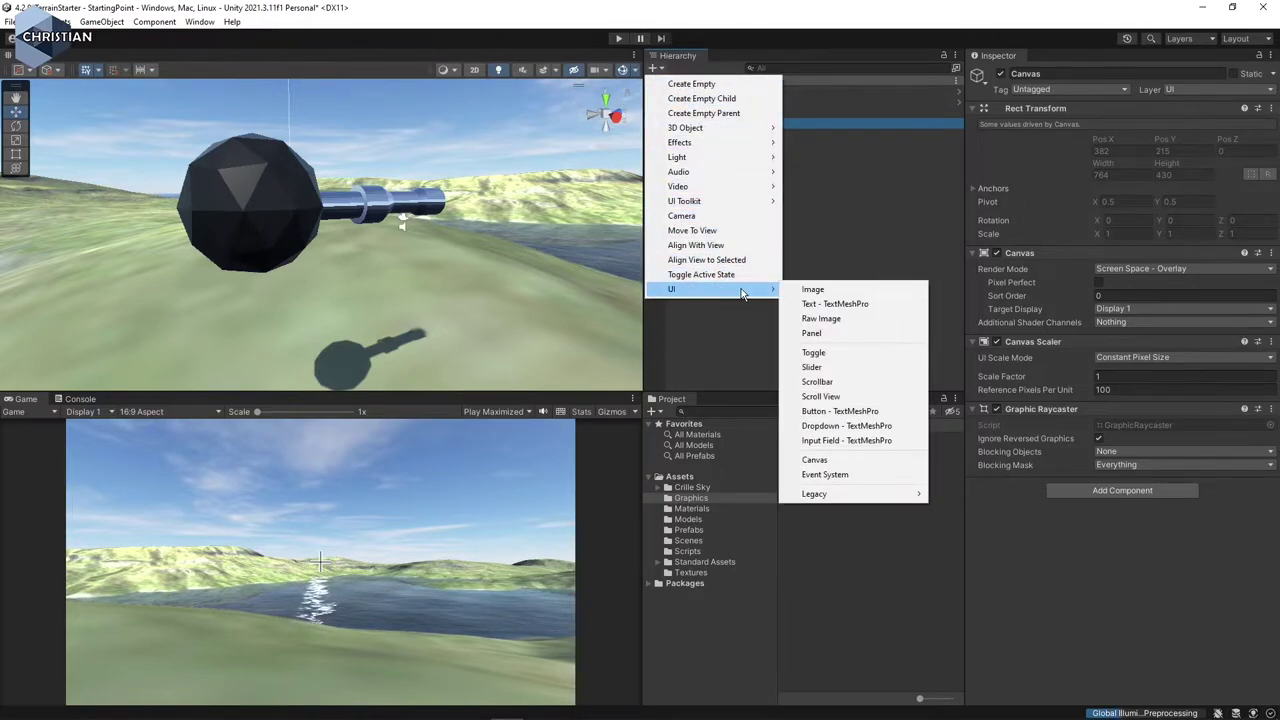
{"action": "left_click", "coordinate": [877, 304]}
{"action": "left_click", "coordinate": [758, 146]}
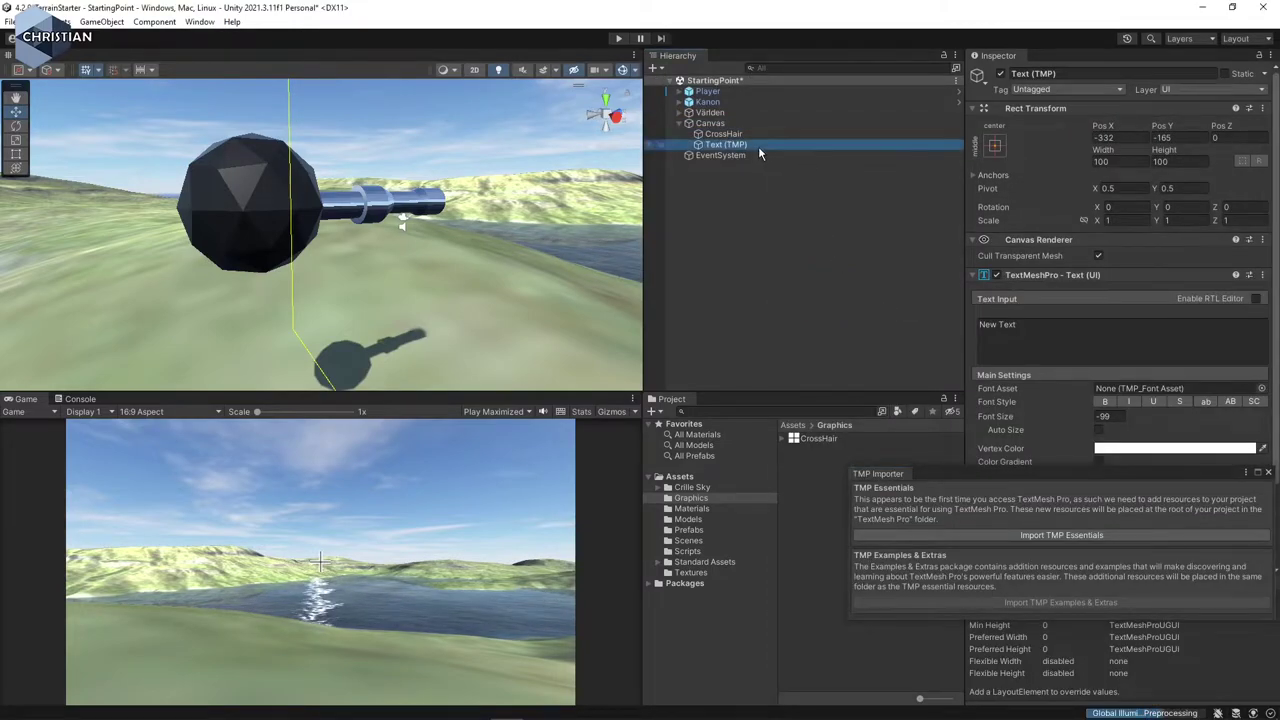
Import the TMP Essentials into the project and close the TMP Importer.
{"action": "key", "text": "shift+h"}
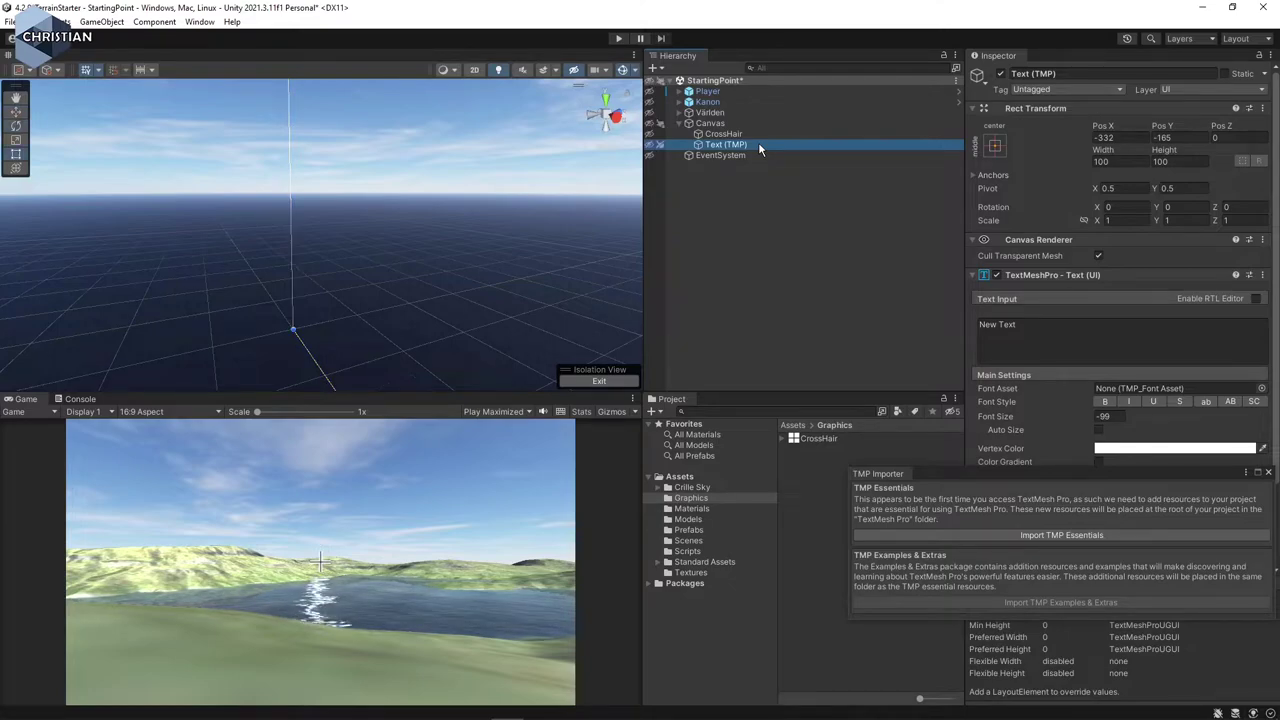
{"action": "left_click", "coordinate": [1071, 538]}
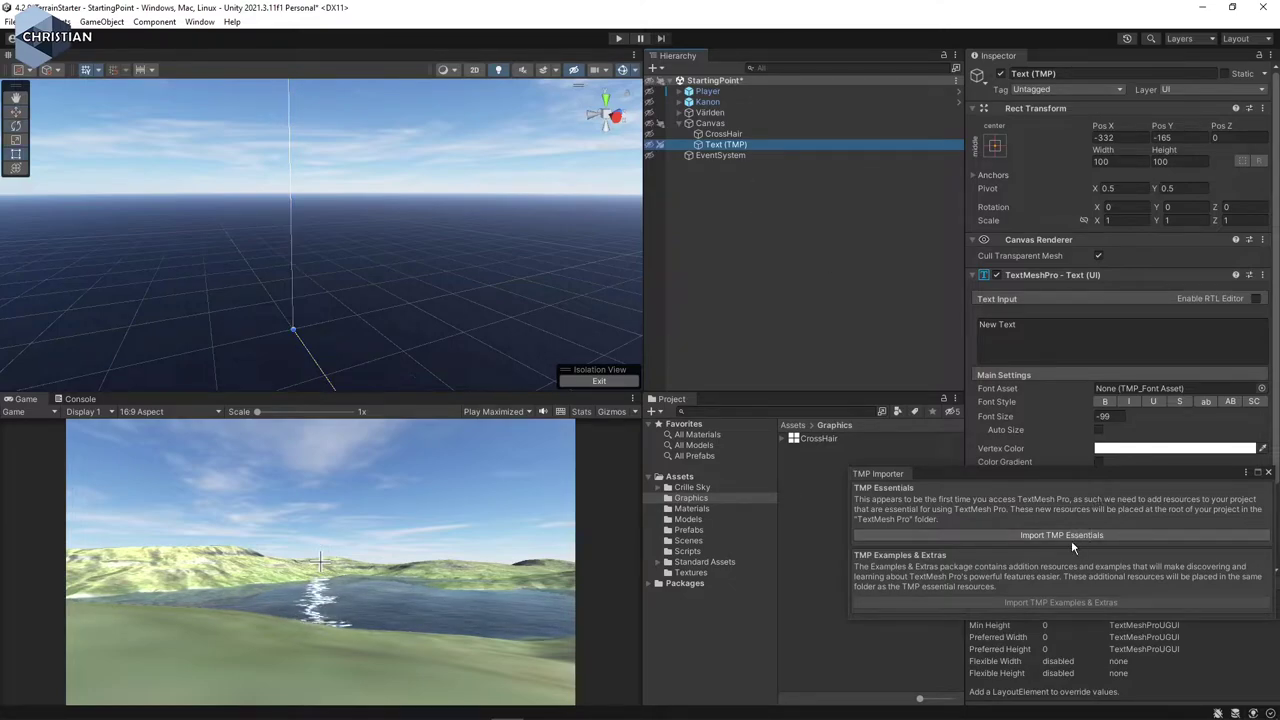
{"action": "left_click", "coordinate": [1268, 472]}
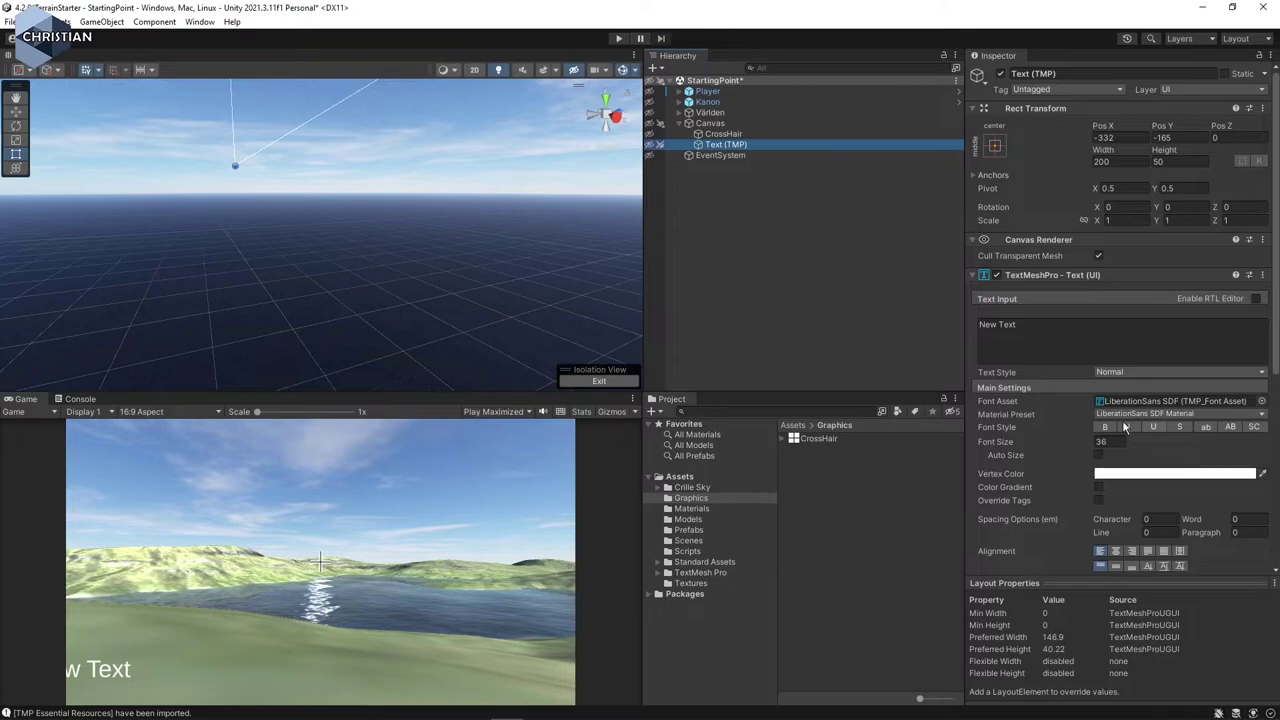
Rename the Text (TMP) object under the Canvas to Health.
{"action": "left_click", "coordinate": [752, 146]}
{"action": "type", "text": "Health"}
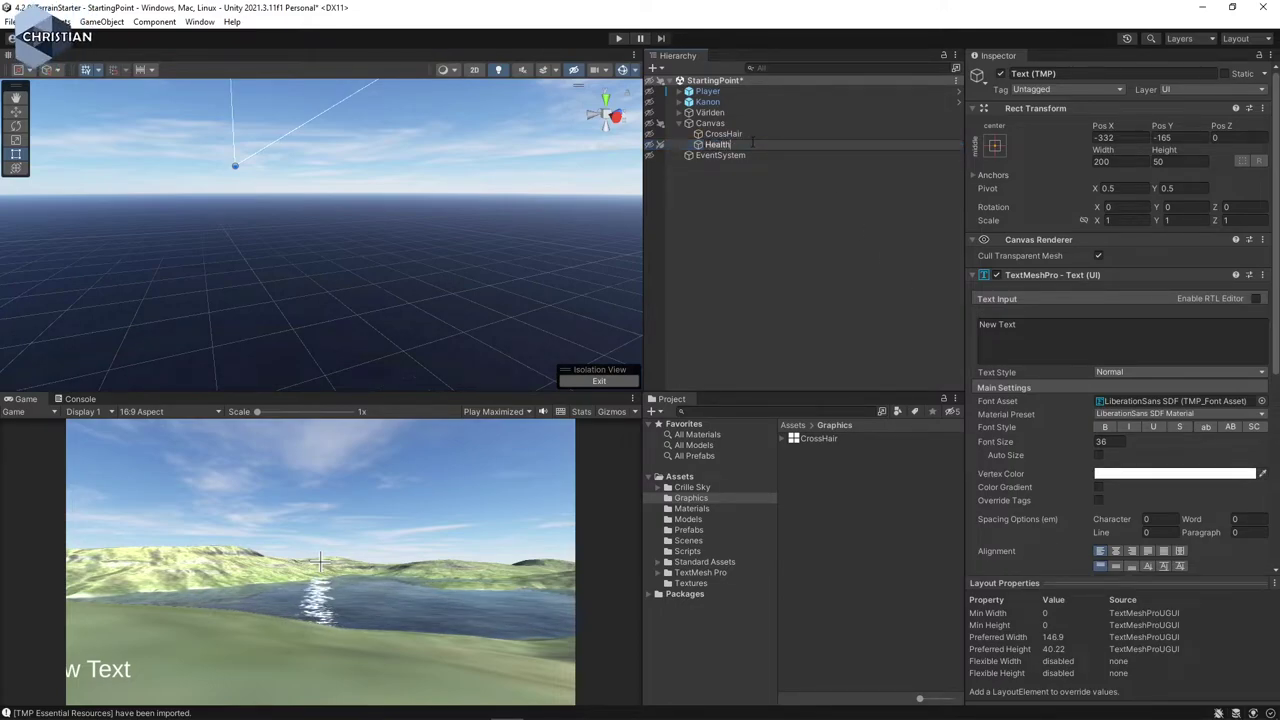
{"action": "key", "text": "Return"}
Replace the Health object's placeholder text with "HEALTH: 100".
{"action": "left_click", "coordinate": [1050, 334]}
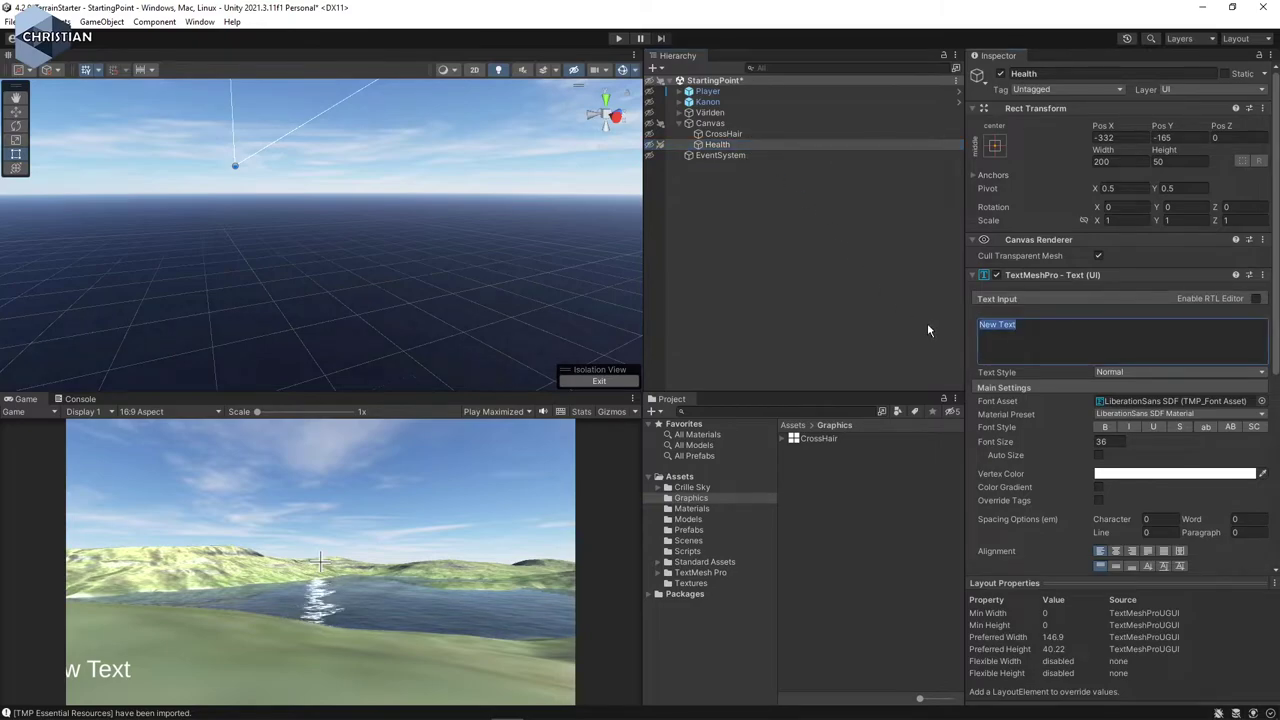
{"action": "type", "text": "HAS"}
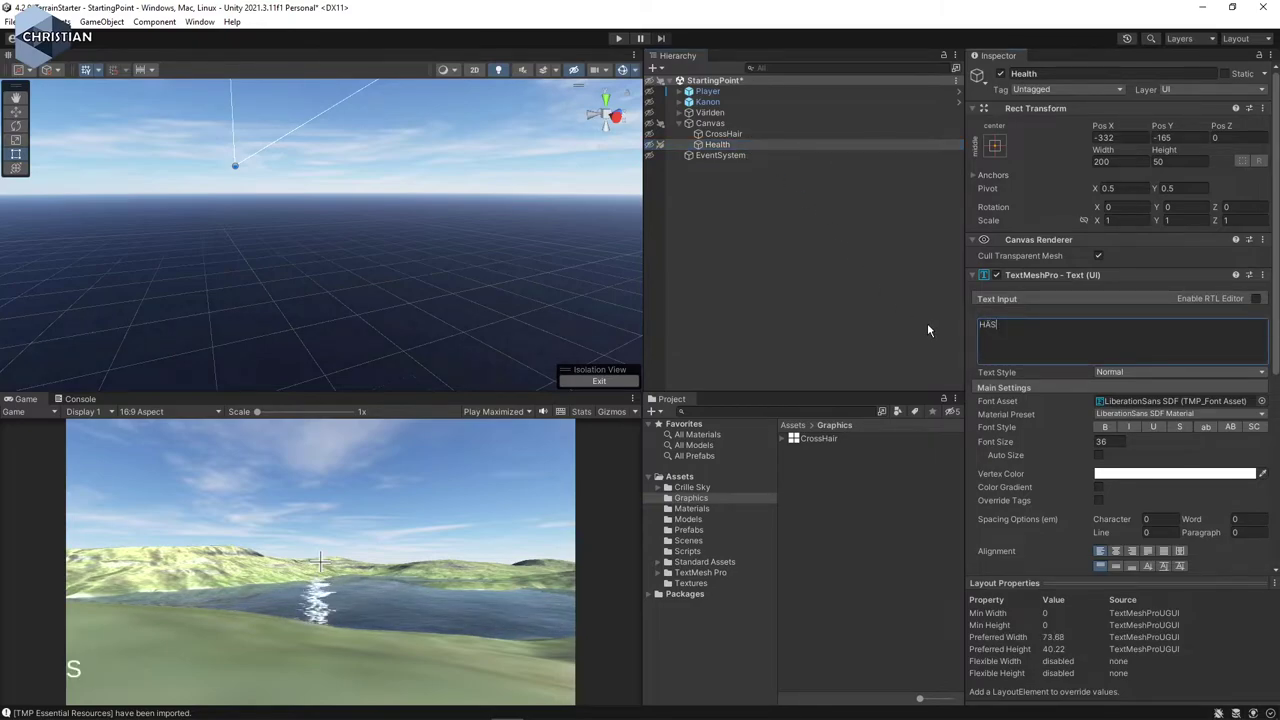
{"action": "key", "text": "BackSpace"}
{"action": "type", "text": "e"}
{"action": "key", "text": "BackSpace"}
{"action": "type", "text": "EAL"}
{"action": "type", "text": "T"}
{"action": "key", "text": "BackSpace"}
{"action": "type", "text": "LTH: 1500"}
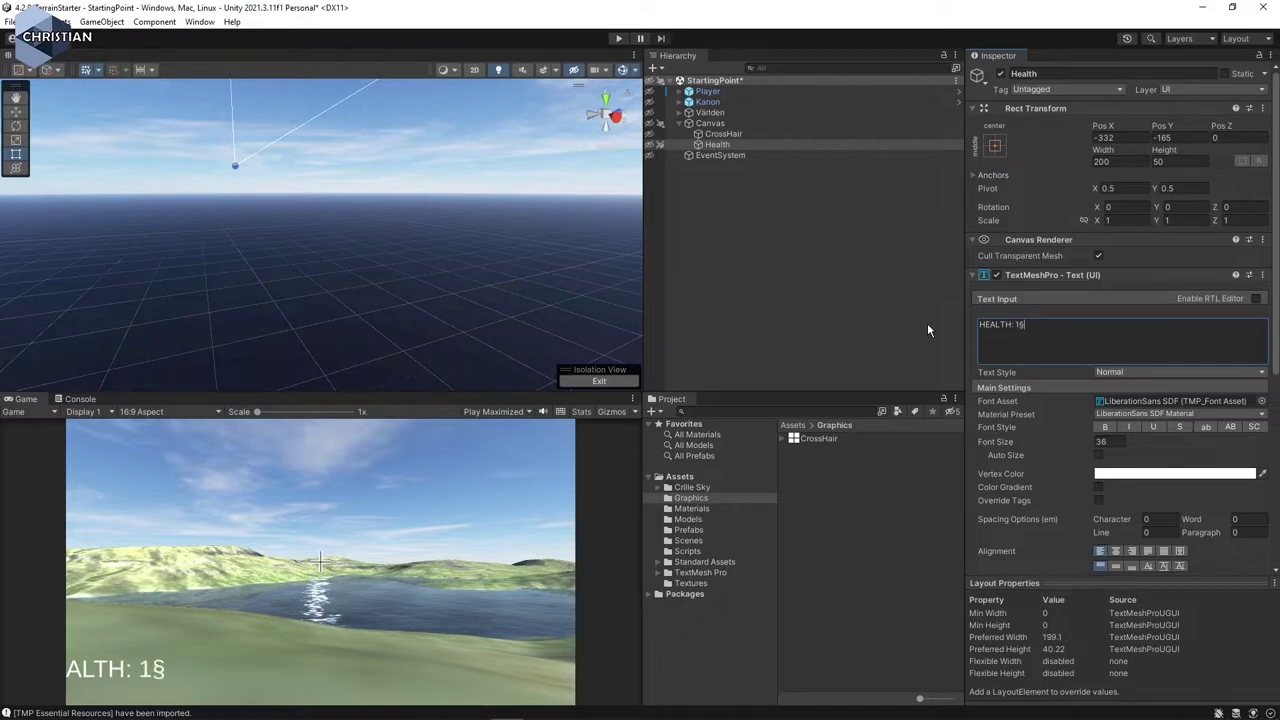
{"action": "key", "text": "BackSpace"}
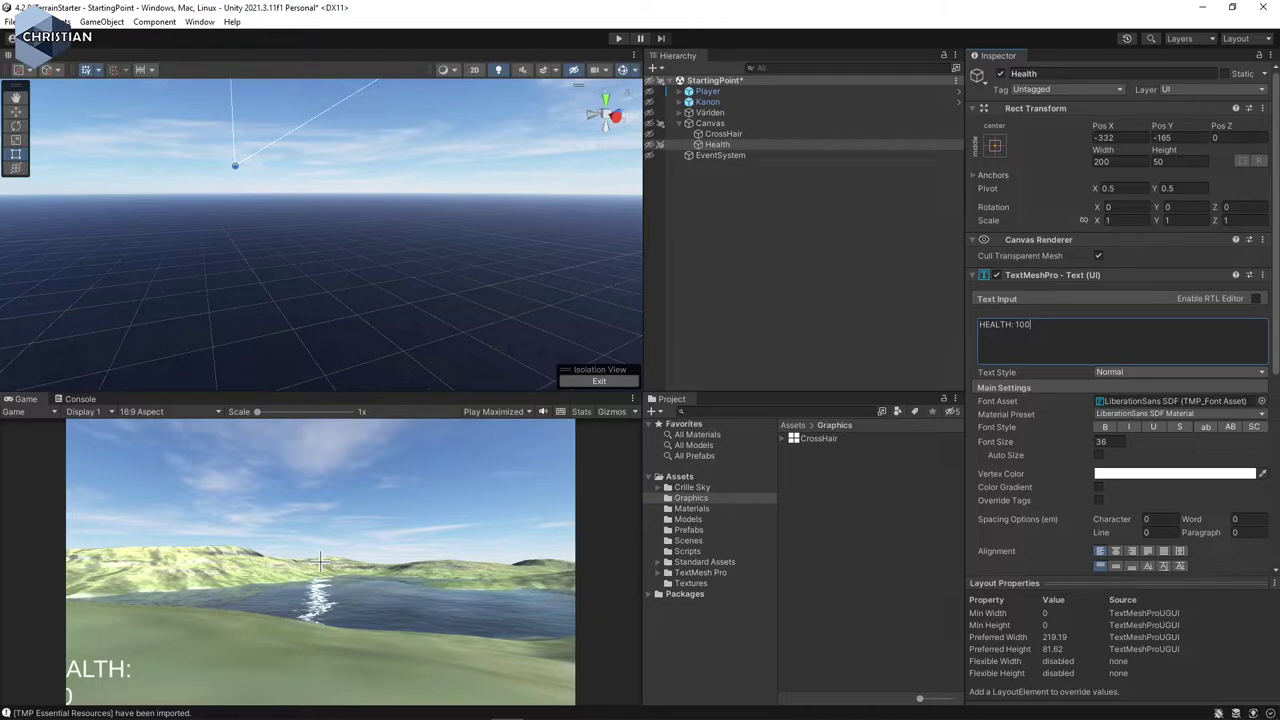
Switch to dafont.com in the browser, download the Milky Coffee font from the top fonts and open milky_coffee.zip.
{"action": "key", "text": "alt+Tab"}
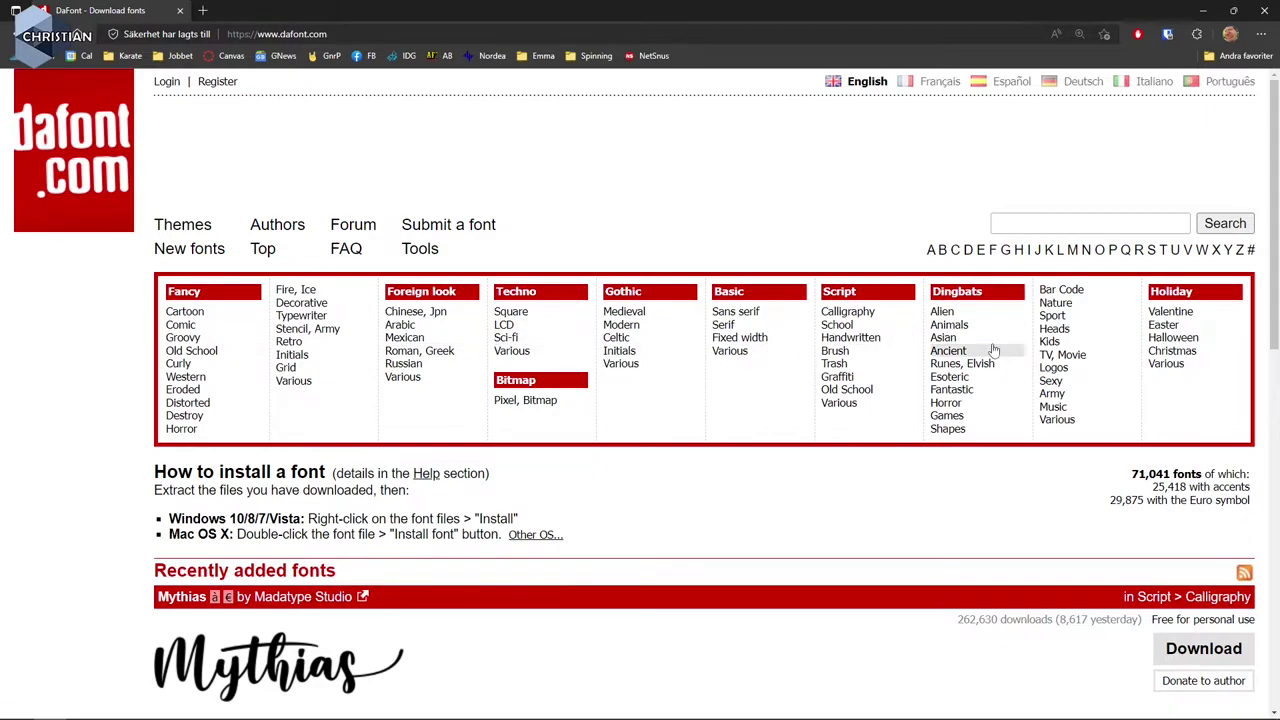
{"action": "left_click", "coordinate": [265, 251]}
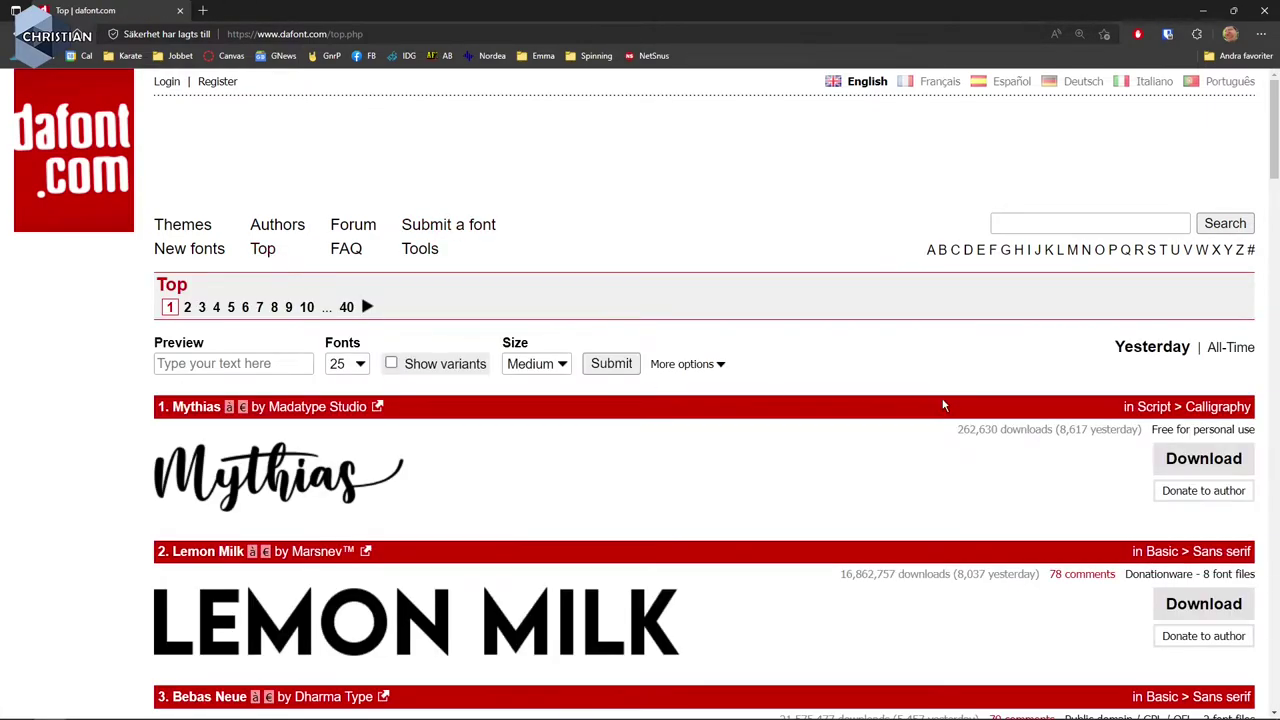
{"action": "scroll", "coordinate": [908, 403], "scroll_direction": "down", "scroll_amount": 5}
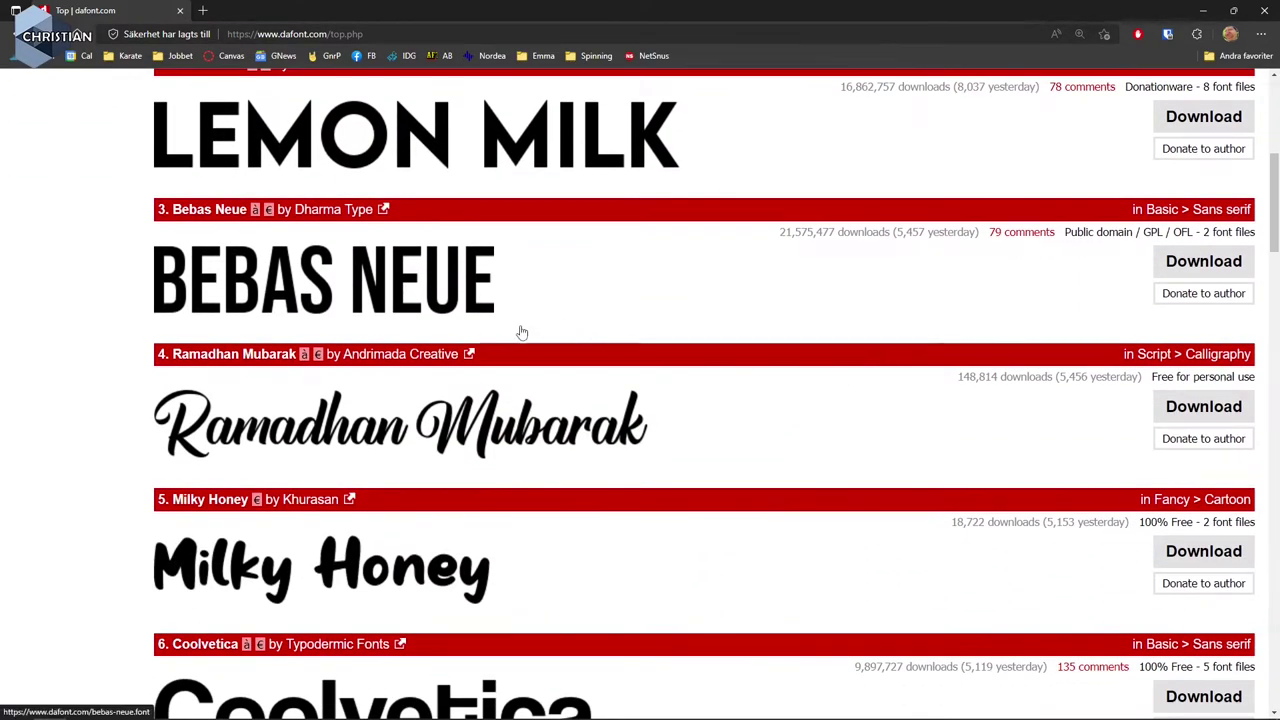
{"action": "scroll", "coordinate": [608, 427], "scroll_direction": "down", "scroll_amount": 2}
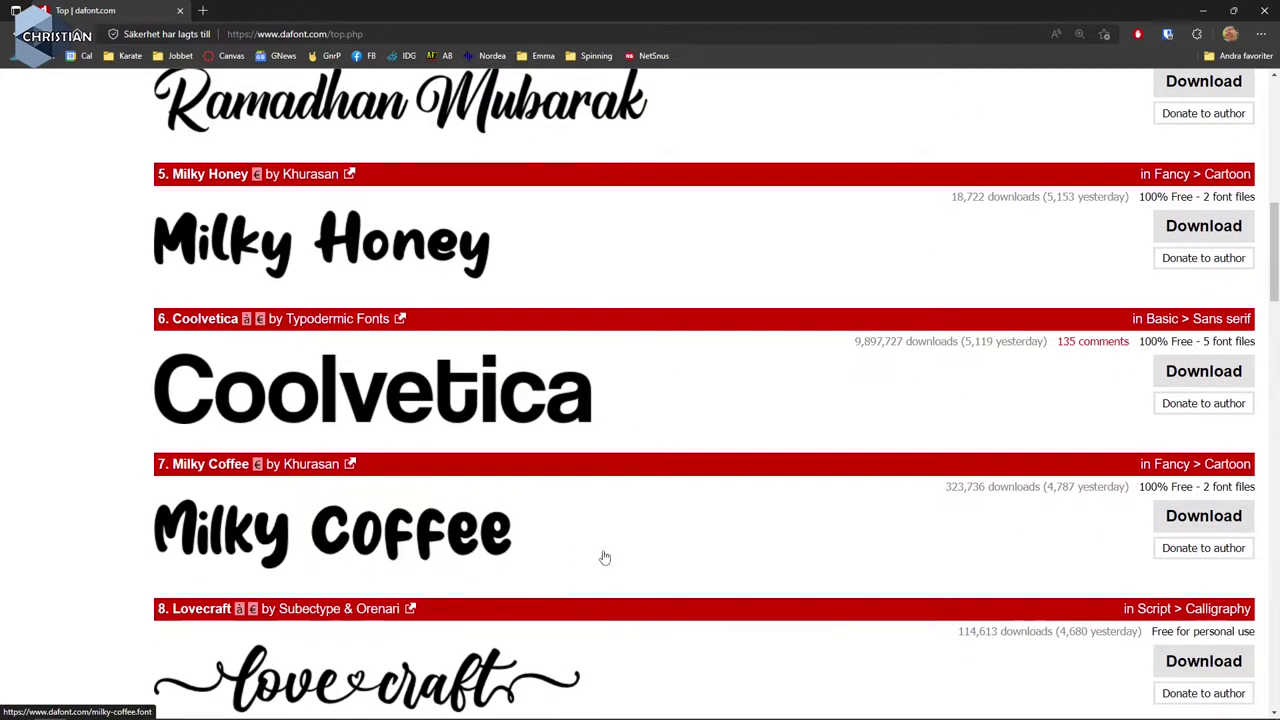
{"action": "left_click", "coordinate": [1206, 516]}
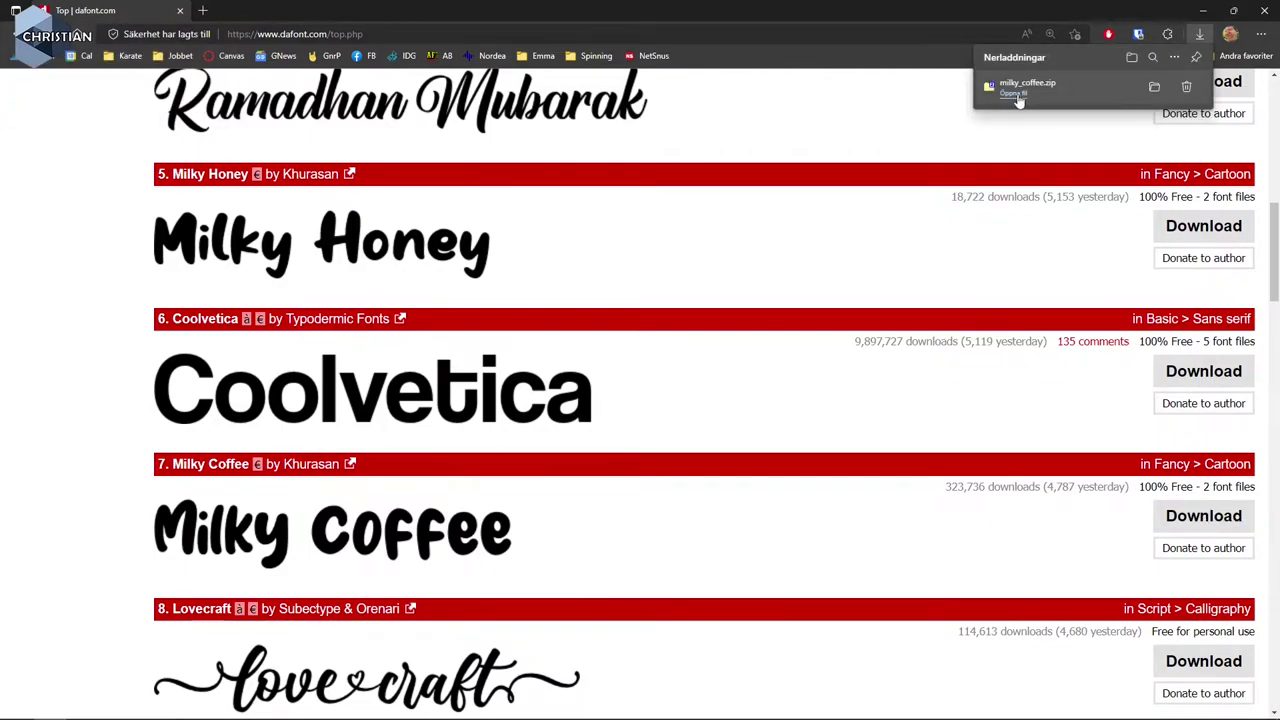
{"action": "left_click", "coordinate": [1018, 92]}
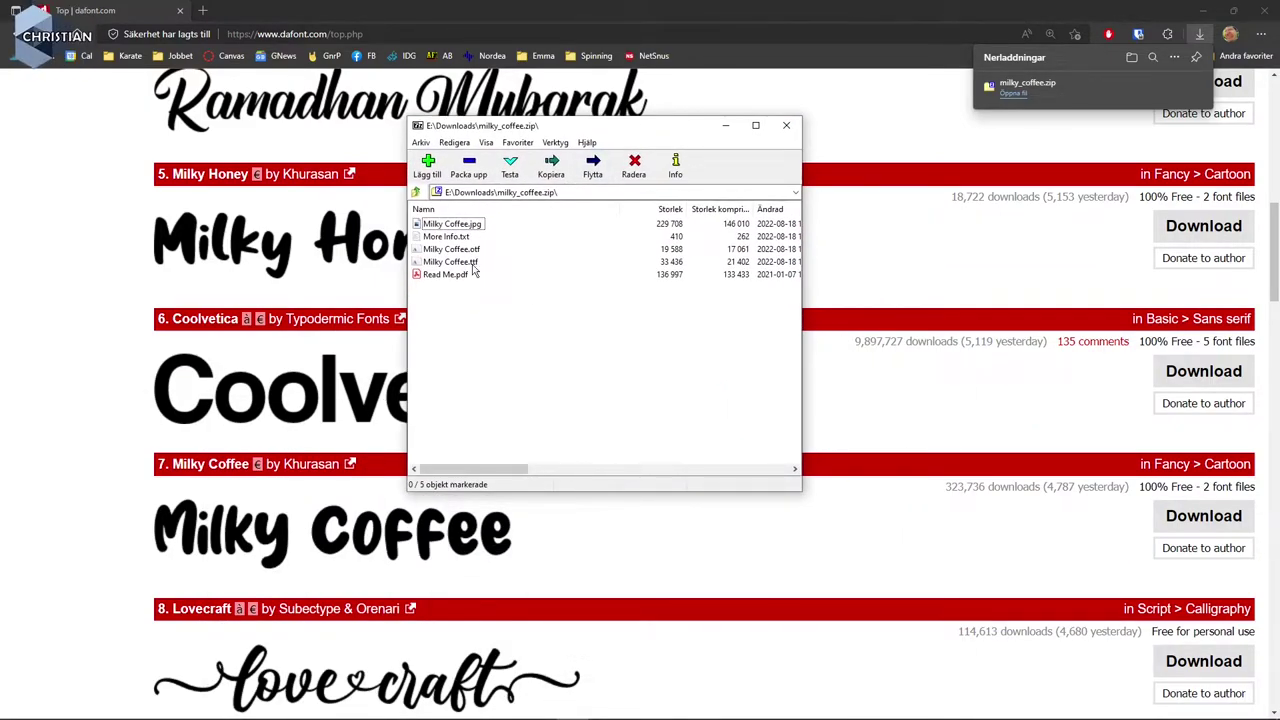
Return to Unity and open the Fonts folder inside the project's TextMesh Pro folder.
{"action": "left_click", "coordinate": [1204, 10]}
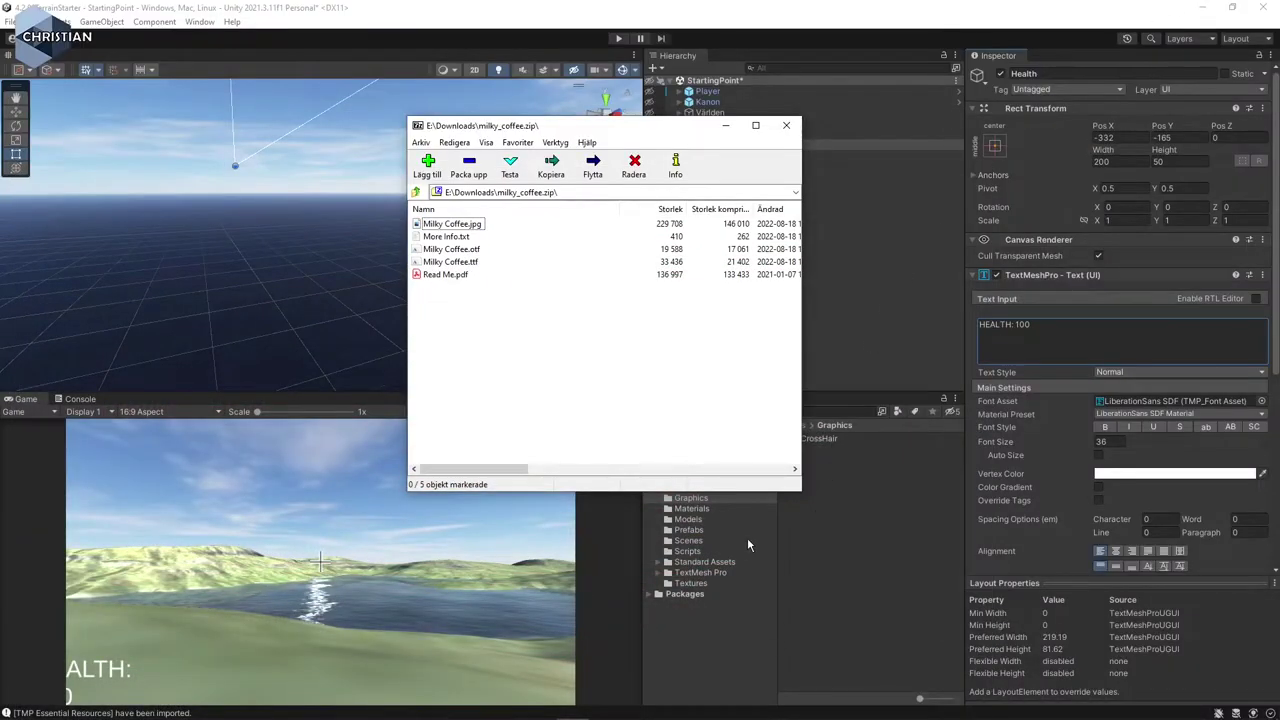
{"action": "left_click_drag", "start_coordinate": [638, 133], "coordinate": [518, 104]}
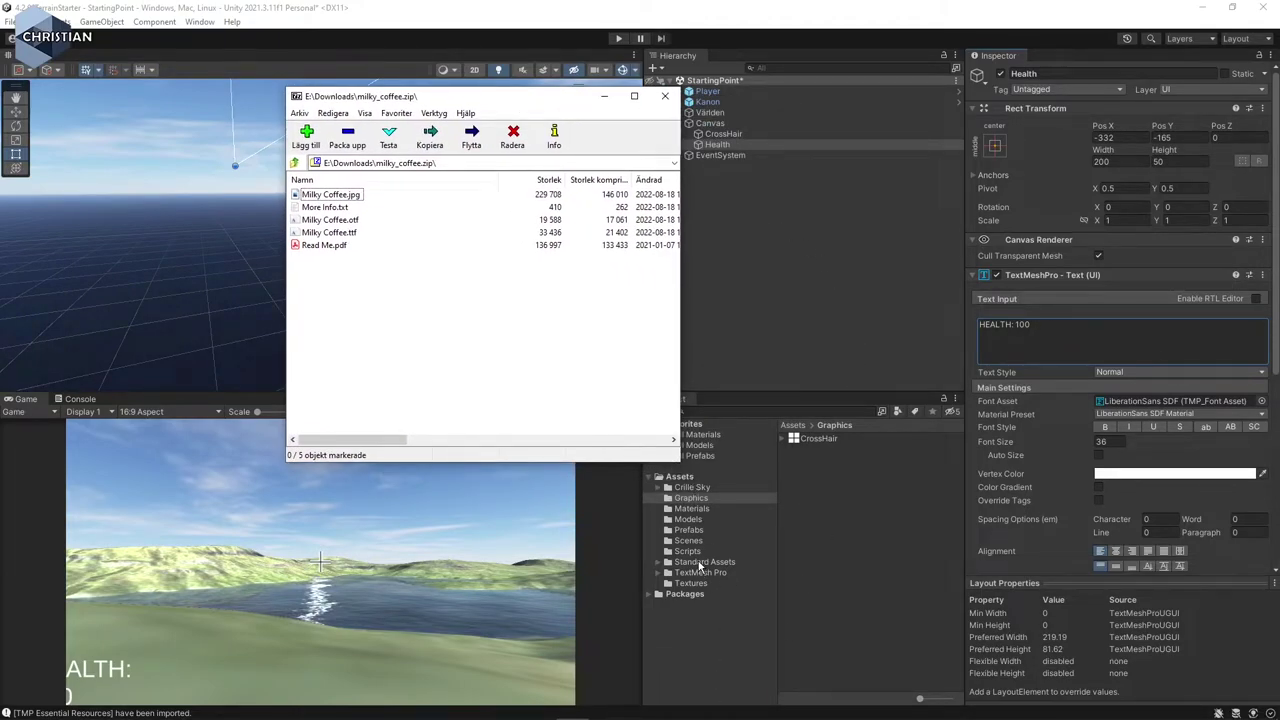
{"action": "left_click", "coordinate": [713, 680]}
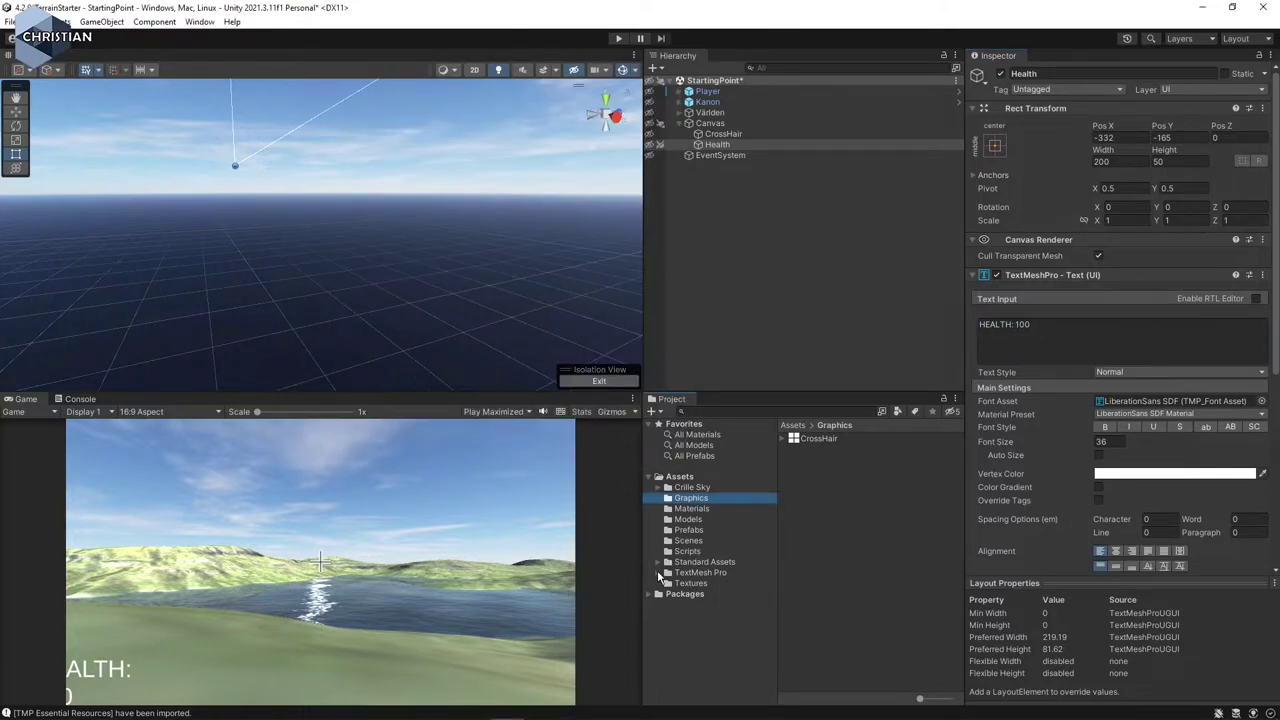
{"action": "left_click", "coordinate": [658, 572]}
{"action": "left_click", "coordinate": [695, 594]}
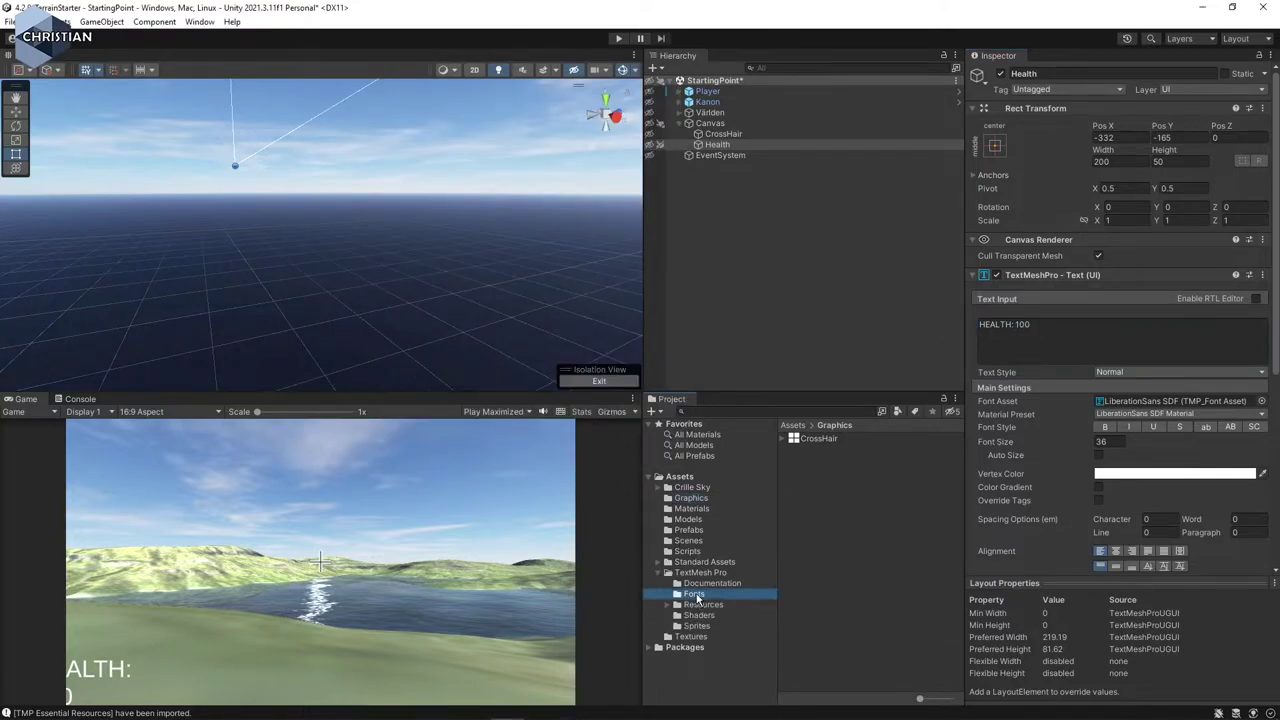
{"action": "left_click", "coordinate": [892, 578]}
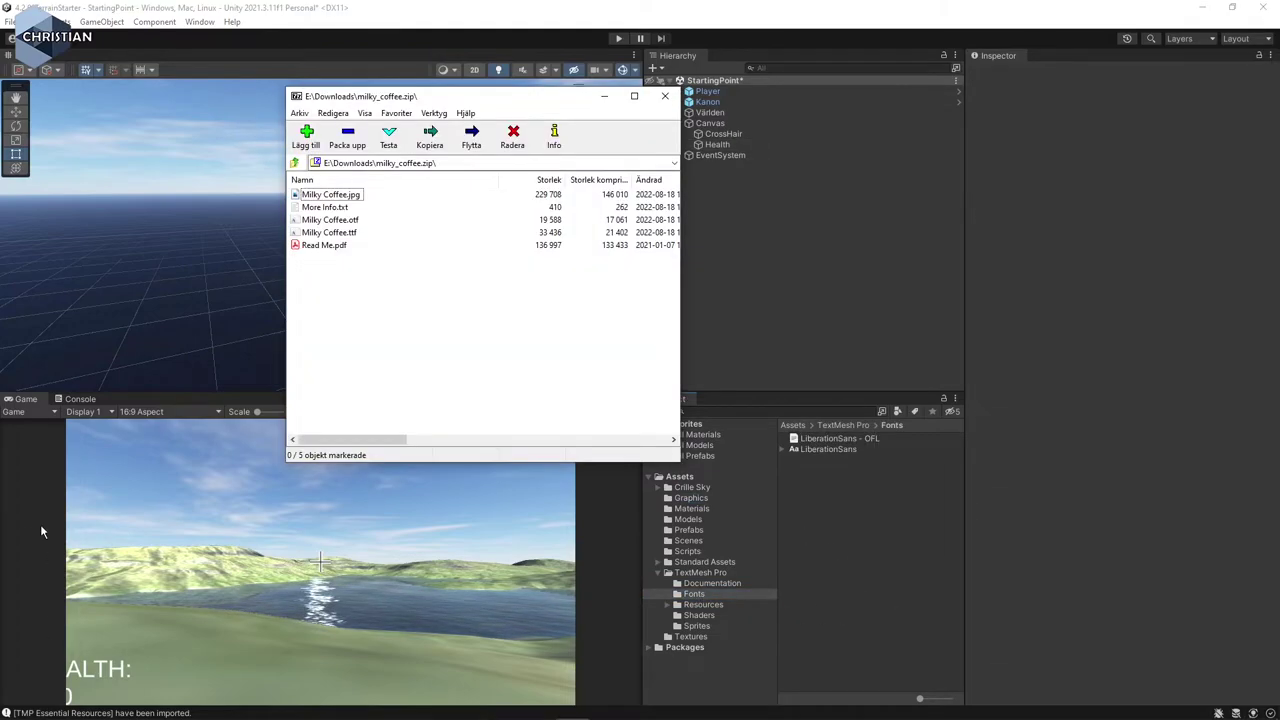
Copy Milky Coffee.ttf from the zip archive into the TextMesh Pro Fonts folder and close the archive.
{"action": "left_click", "coordinate": [352, 233]}
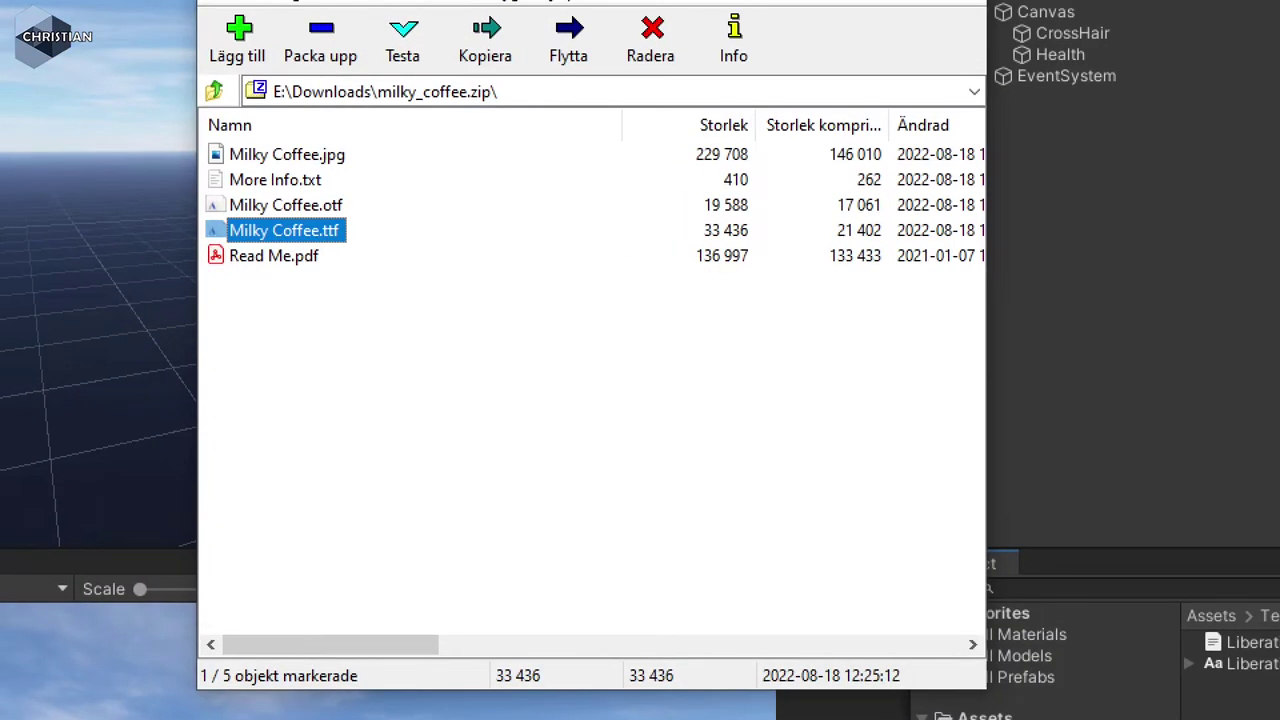
{"action": "left_click_drag", "start_coordinate": [357, 250], "coordinate": [229, 241]}
{"action": "key", "text": "Escape"}
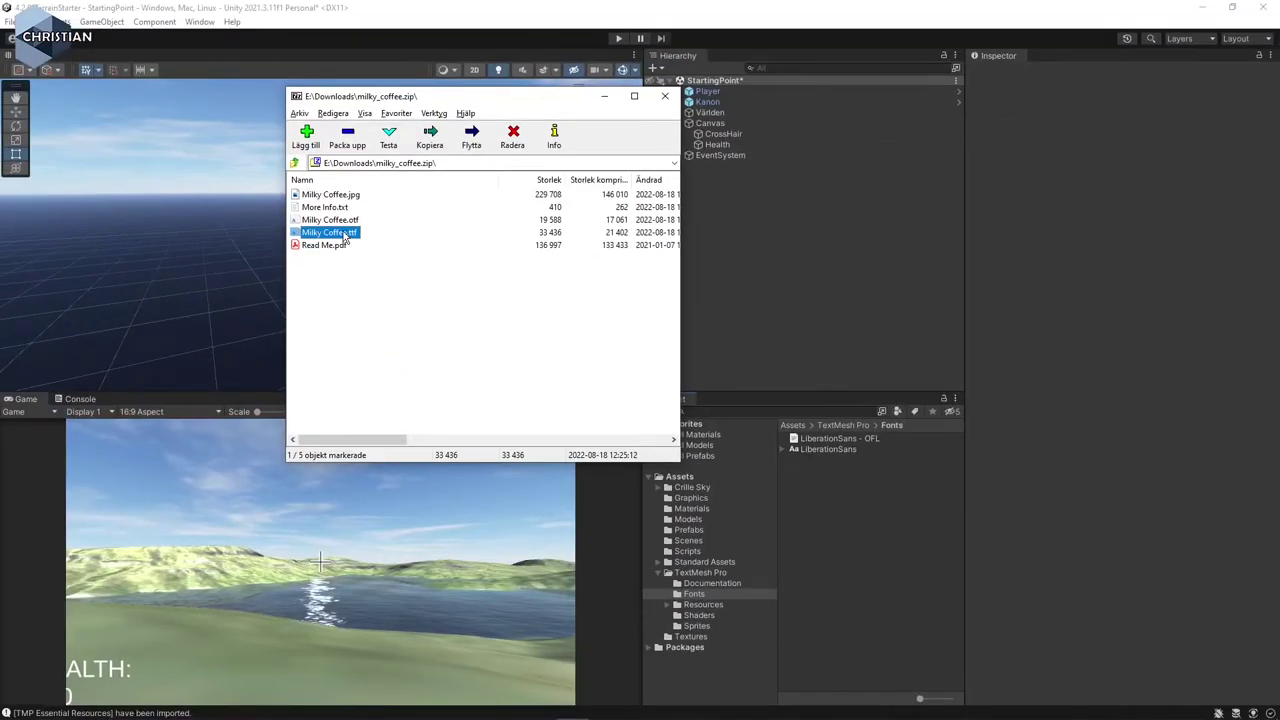
{"action": "left_click_drag", "start_coordinate": [343, 238], "coordinate": [876, 516]}
{"action": "left_click", "coordinate": [665, 96]}
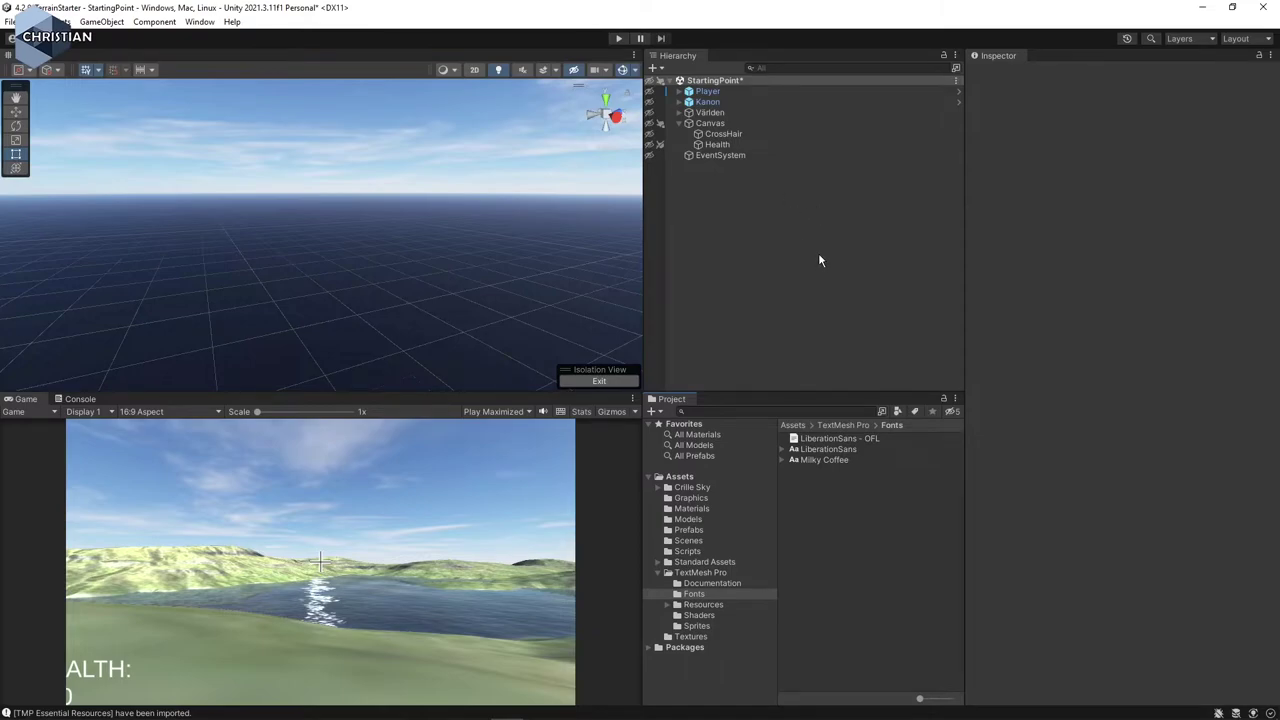
Open TextMeshPro's Font Asset Creator and choose Milky Coffee as the source font file.
{"action": "left_click", "coordinate": [199, 22]}
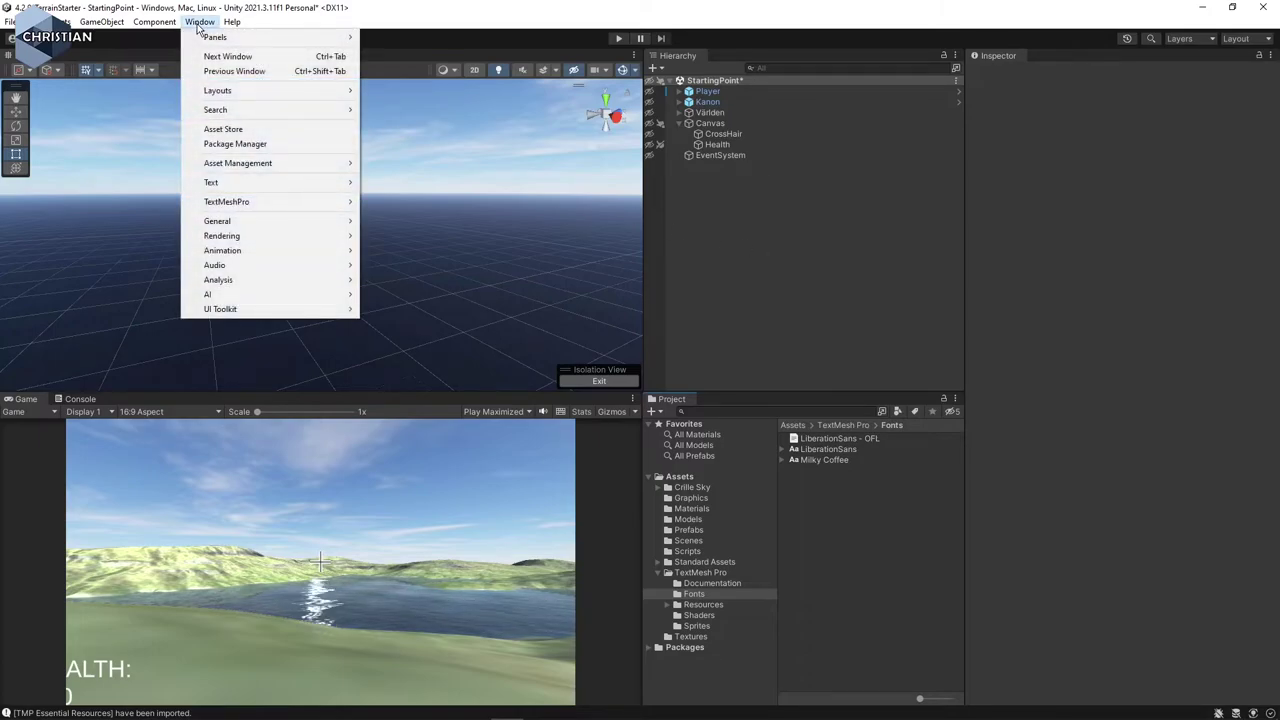
{"action": "mouse_move", "coordinate": [300, 201]}
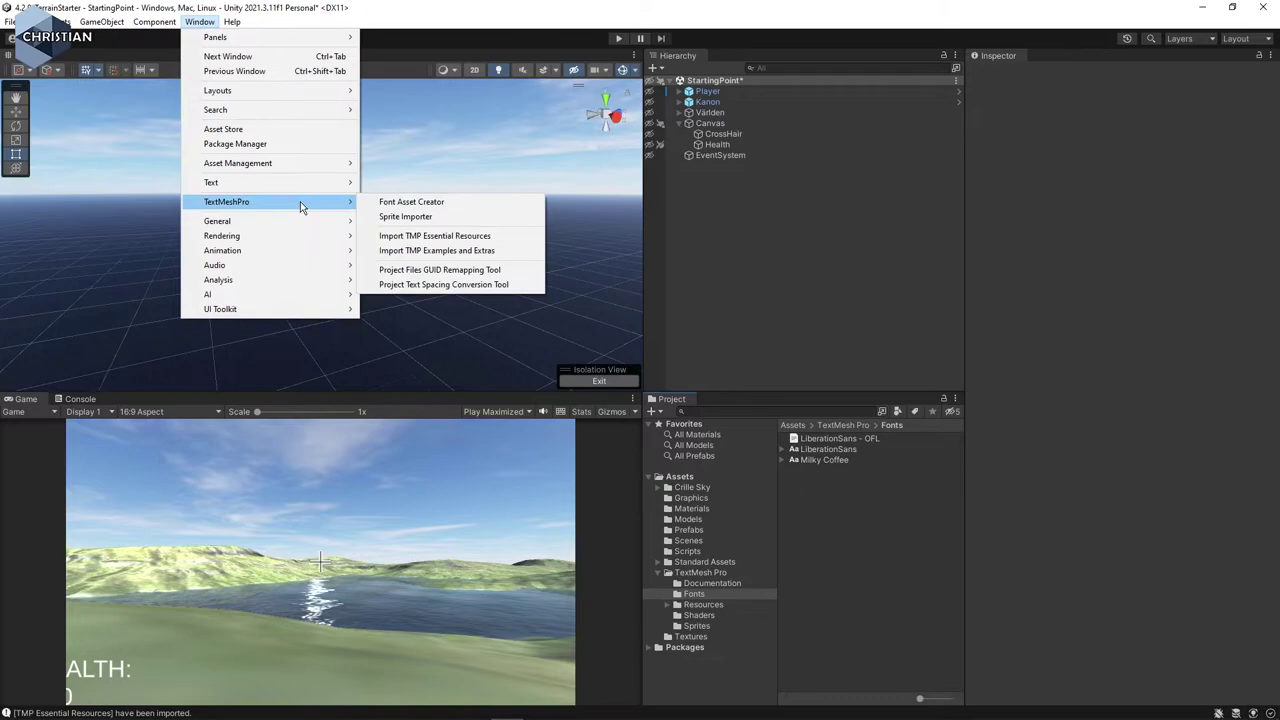
{"action": "left_click", "coordinate": [456, 205]}
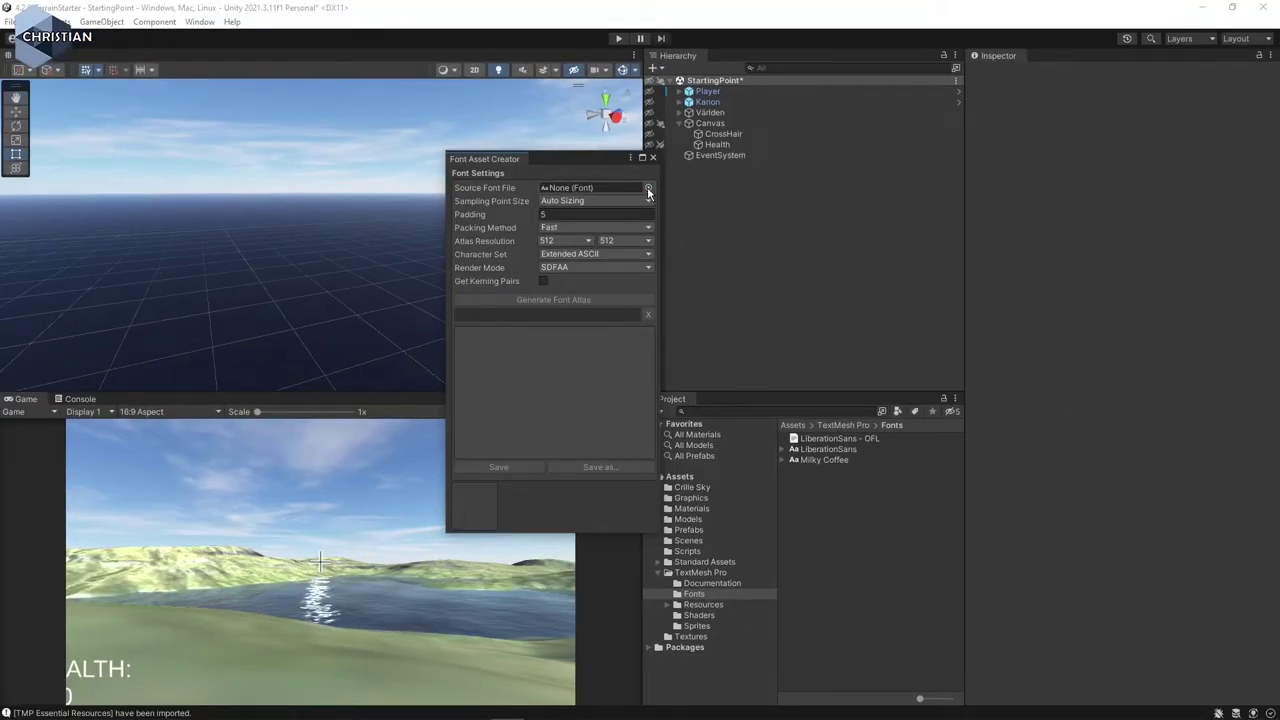
{"action": "left_click", "coordinate": [648, 189]}
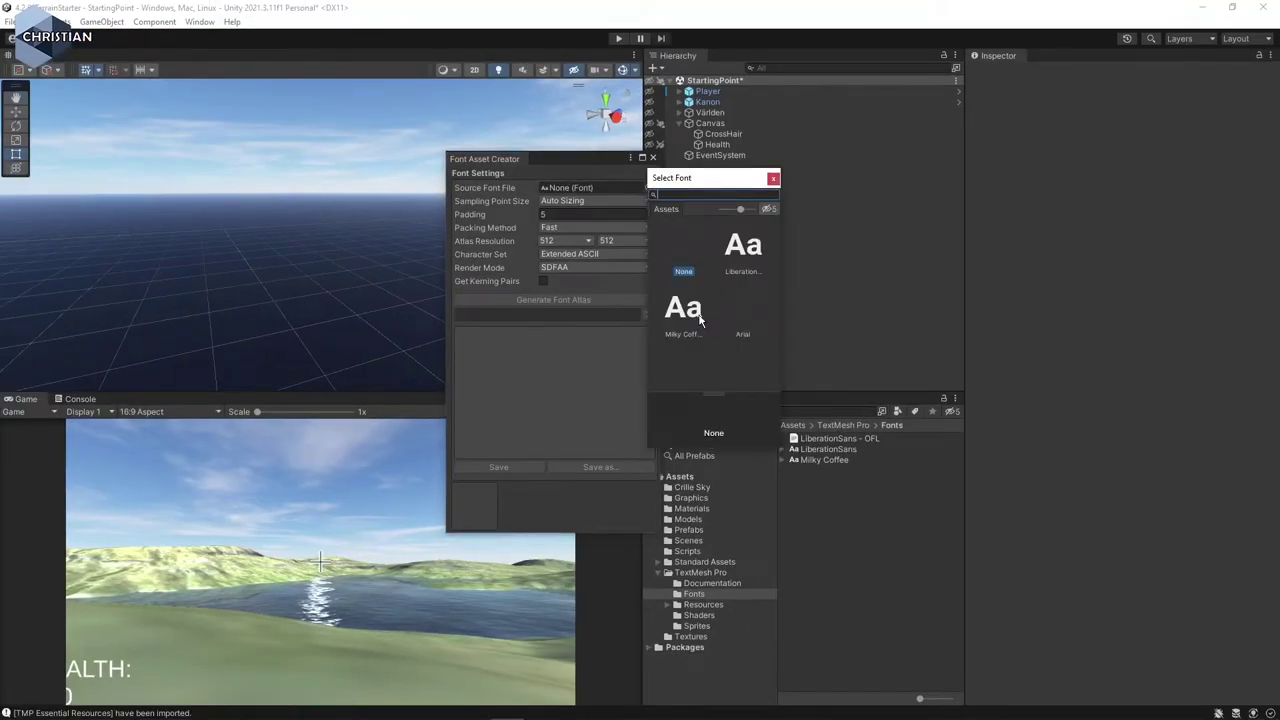
{"action": "left_click", "coordinate": [686, 340]}
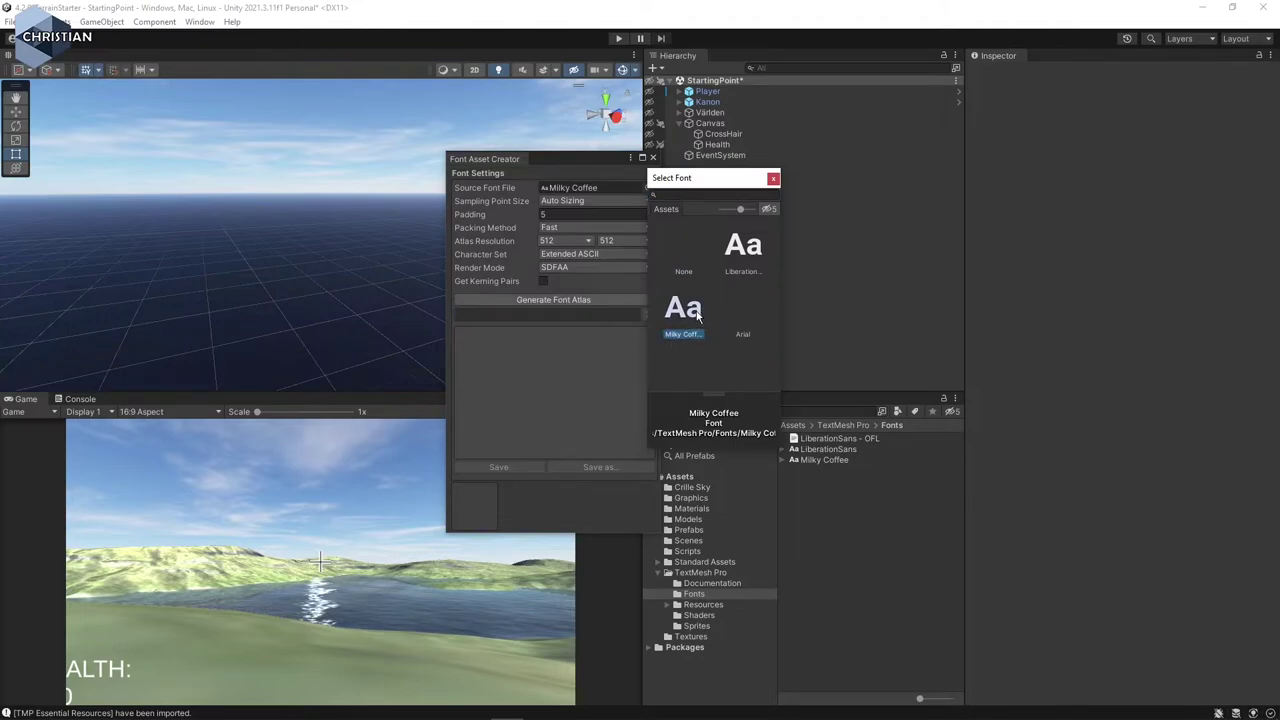
{"action": "key", "text": "Return"}
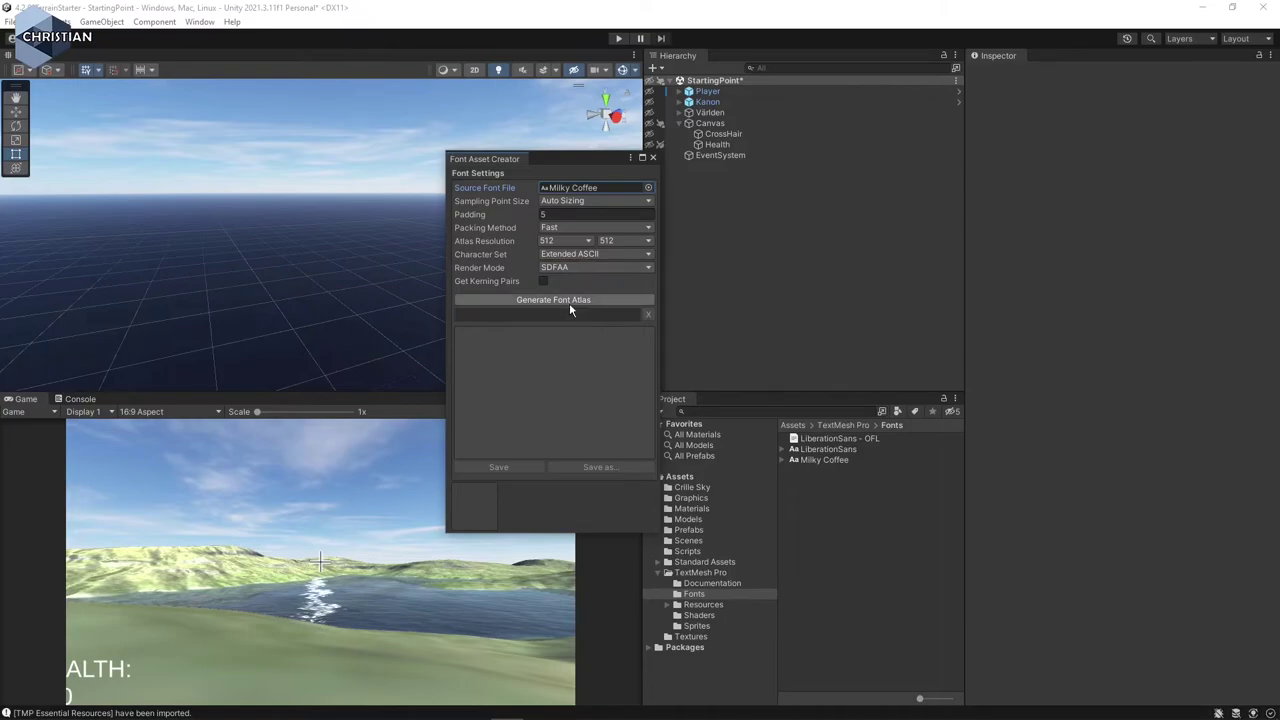
Generate the font atlas, save it as Milky Coffee SDF in the Fonts folder and close the Font Asset Creator.
{"action": "left_click", "coordinate": [569, 301]}
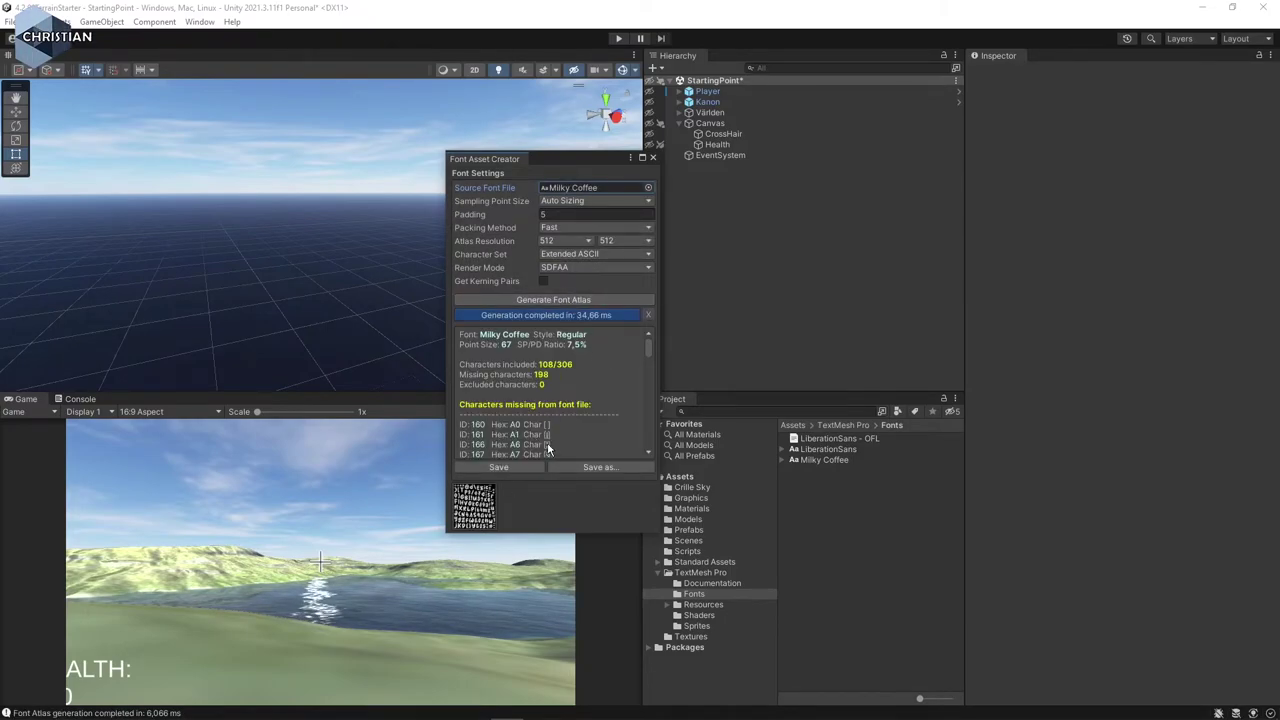
{"action": "left_click", "coordinate": [499, 467]}
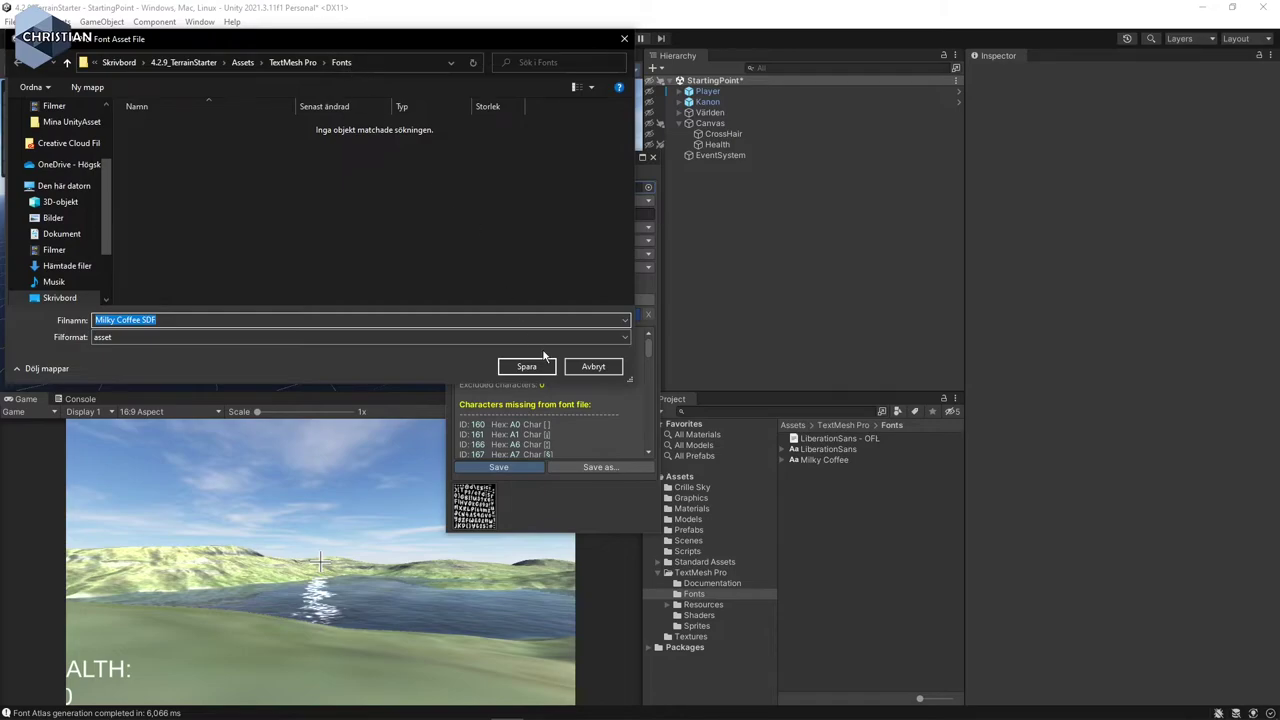
{"action": "left_click", "coordinate": [527, 367]}
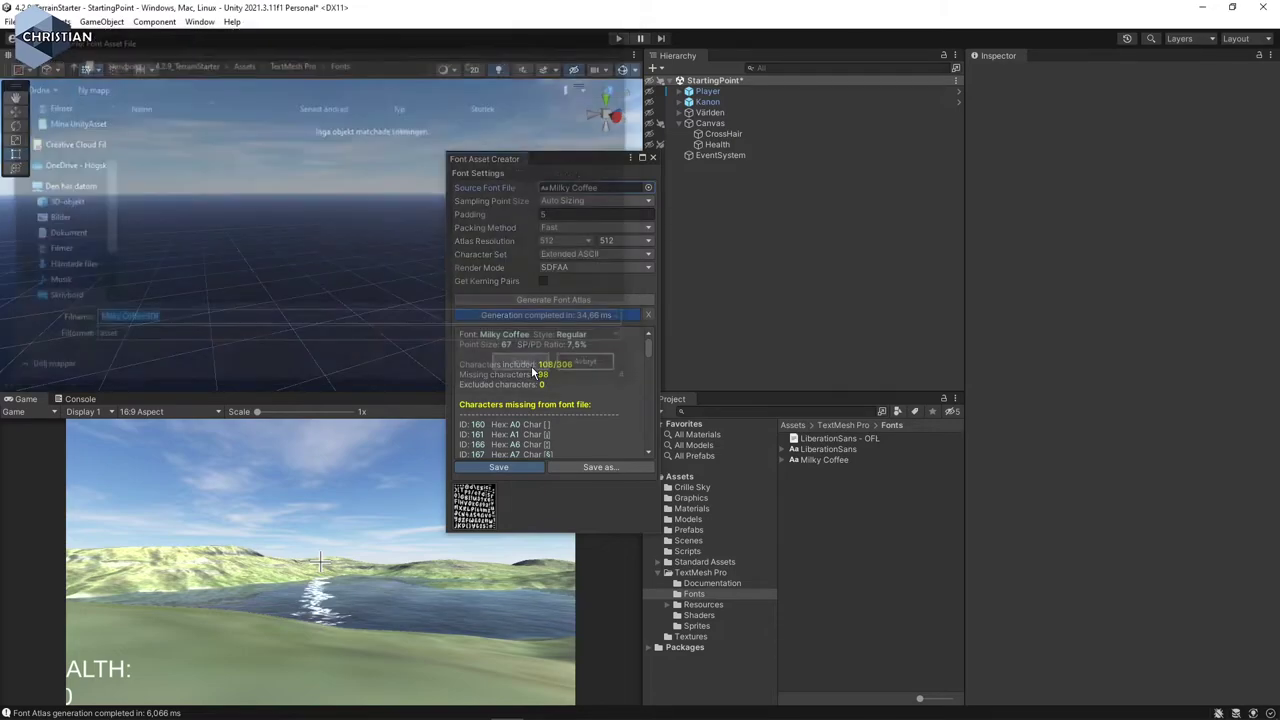
{"action": "left_click", "coordinate": [655, 158]}
Assign Milky Coffee SDF as the font asset of the Health text.
{"action": "left_click", "coordinate": [717, 144]}
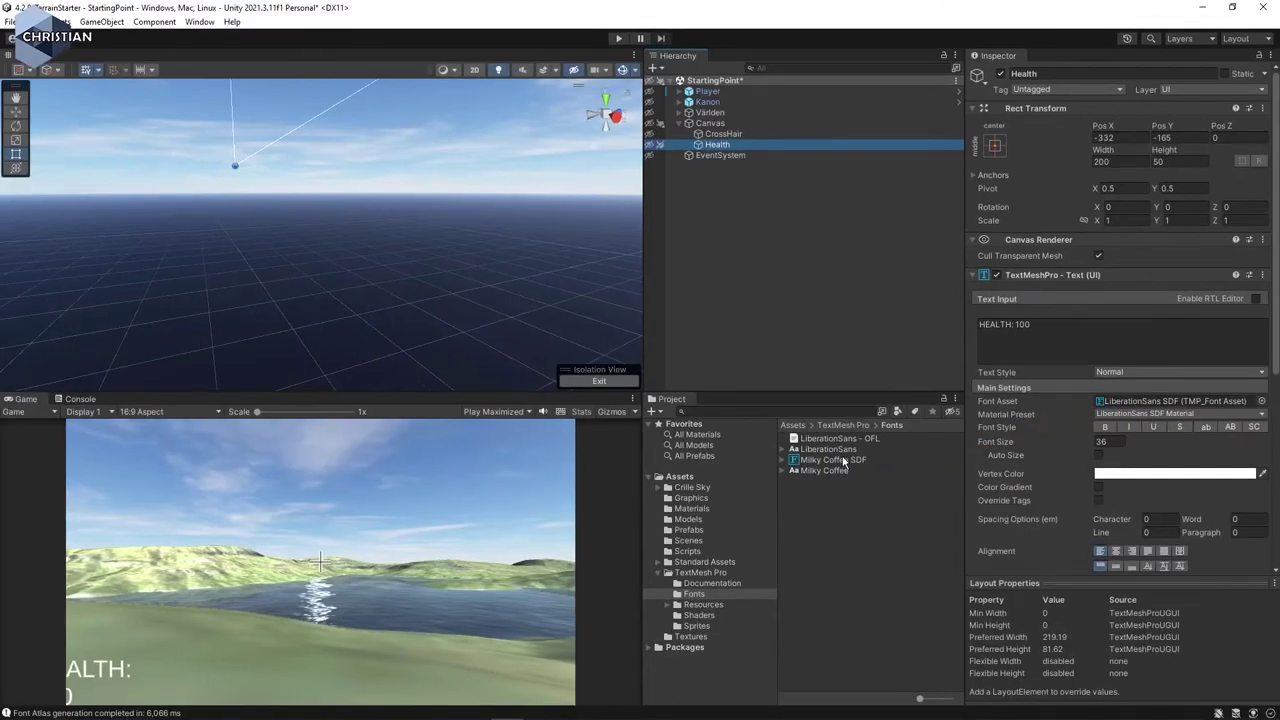
{"action": "left_click_drag", "start_coordinate": [386, 500], "coordinate": [1020, 420]}
{"action": "left_click_drag", "start_coordinate": [1149, 421], "coordinate": [1164, 405]}
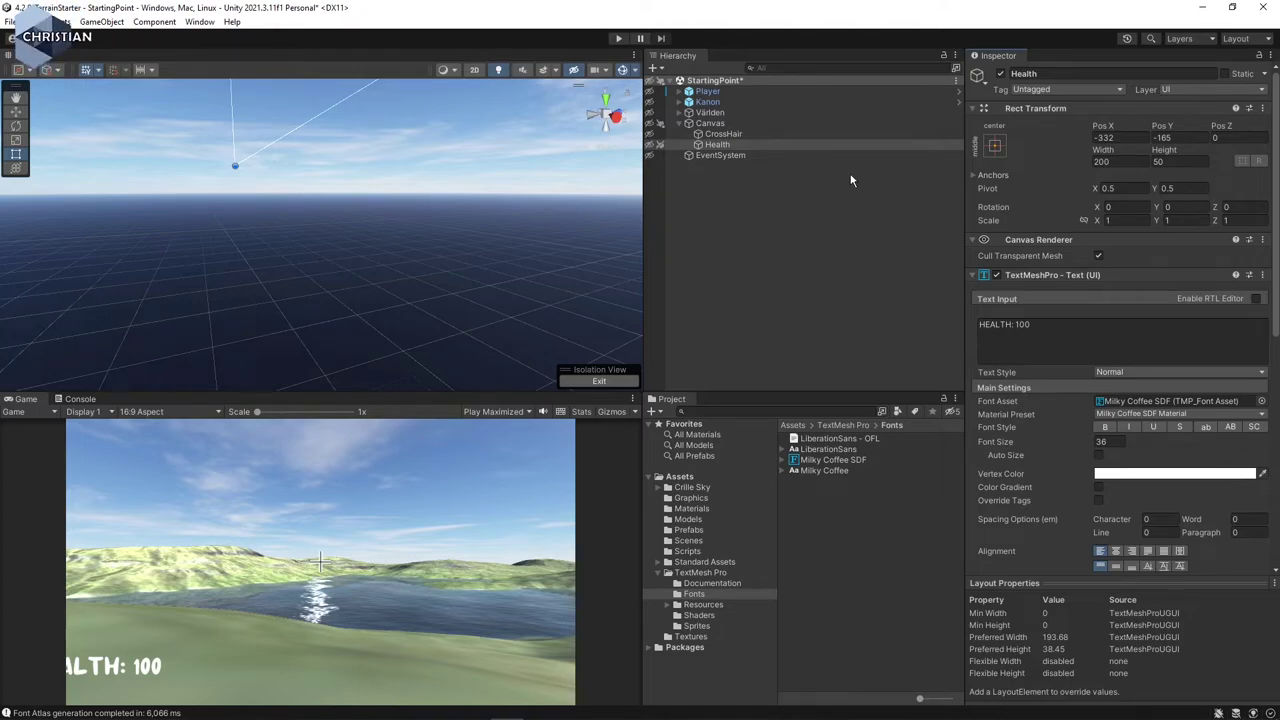
Frame the Health text and the Canvas in the Scene view to examine their placement, with the Move tool active.
{"action": "left_click", "coordinate": [742, 146]}
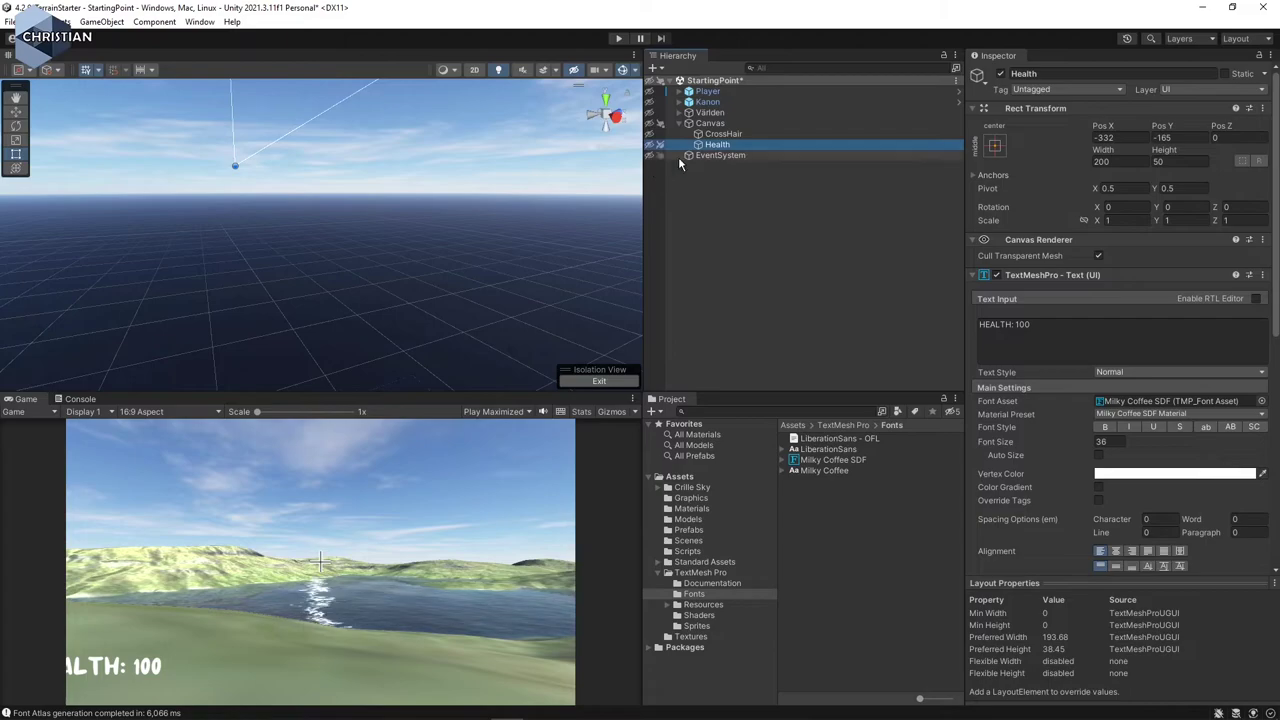
{"action": "key", "text": "f"}
{"action": "mouse_move", "coordinate": [408, 277]}
{"action": "right_mouse_down"}
{"action": "mouse_move", "coordinate": [231, 293]}
{"action": "mouse_move", "coordinate": [497, 303]}
{"action": "mouse_move", "coordinate": [389, 291]}
{"action": "mouse_move", "coordinate": [347, 243]}
{"action": "mouse_move", "coordinate": [288, 278]}
{"action": "right_mouse_up"}
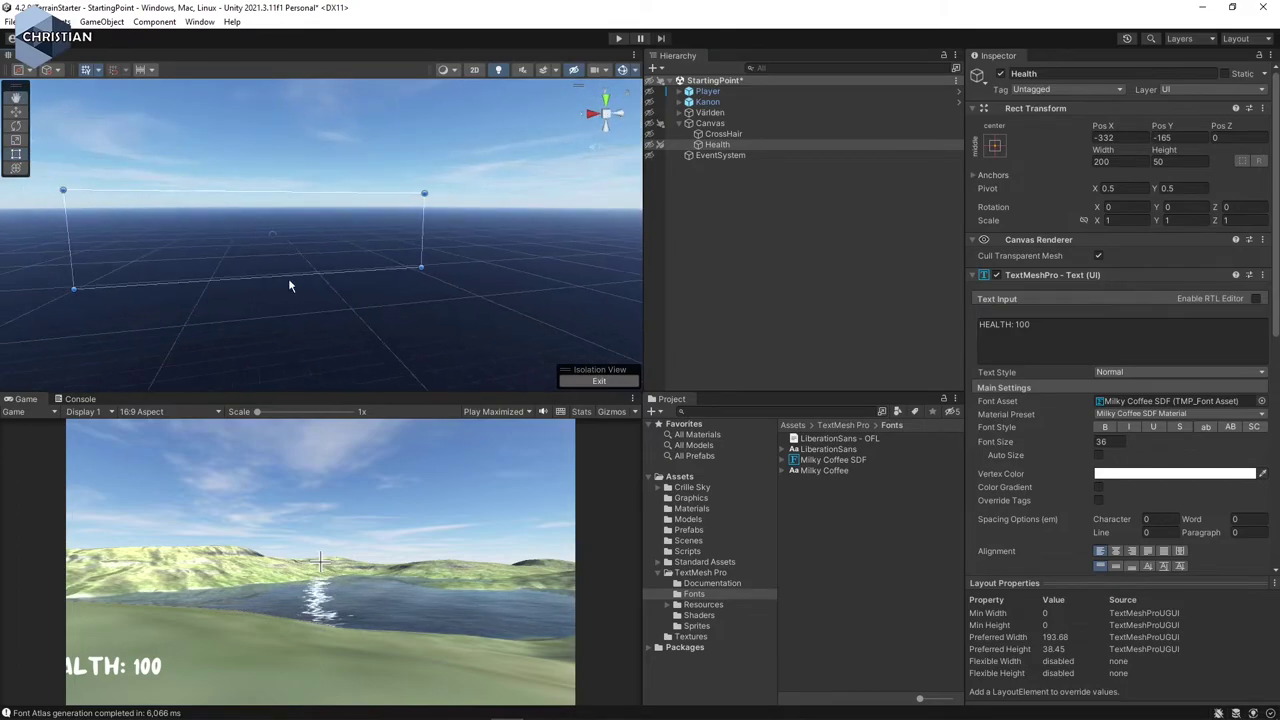
{"action": "left_click", "coordinate": [711, 123]}
{"action": "key", "text": "f"}
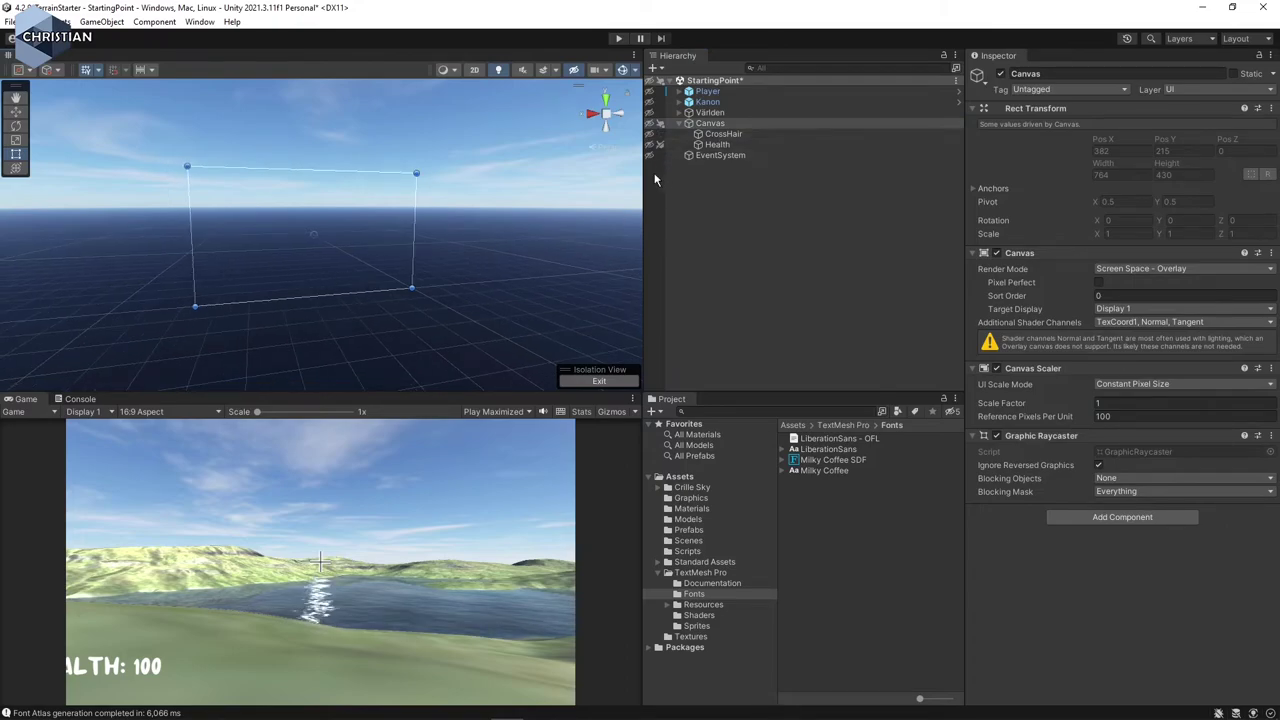
{"action": "left_click", "coordinate": [717, 145]}
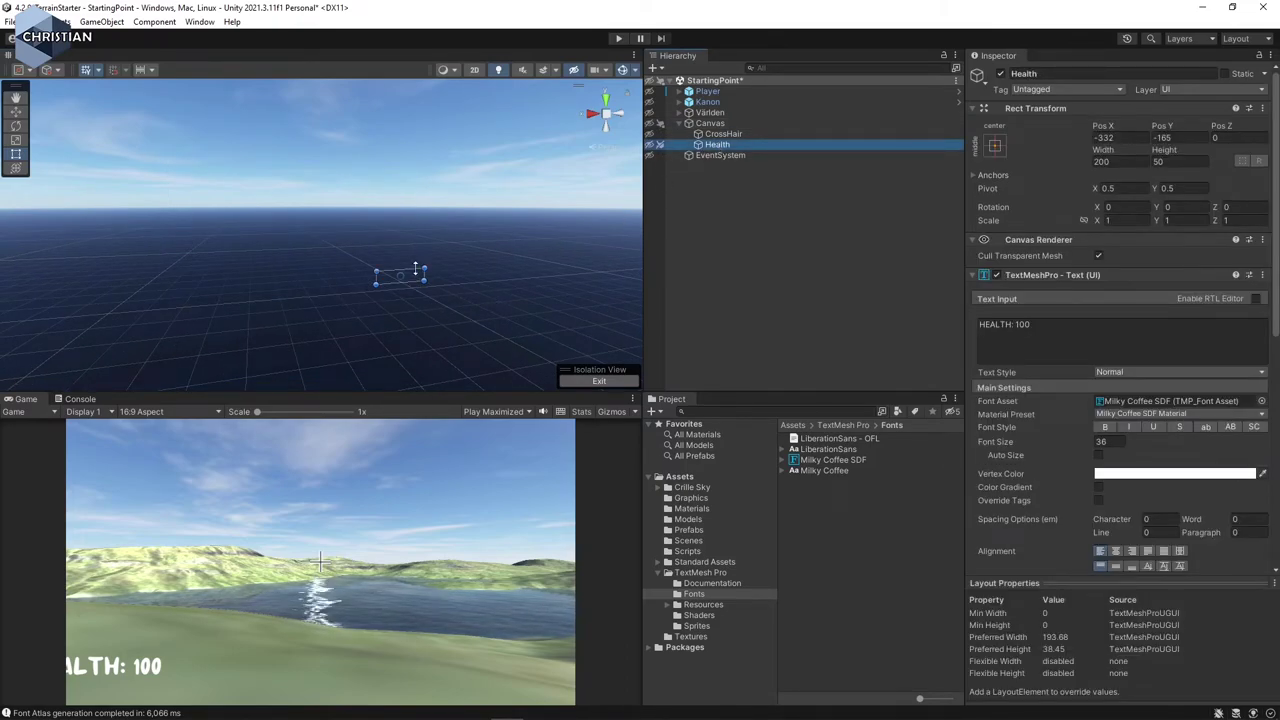
{"action": "left_click", "coordinate": [17, 113]}
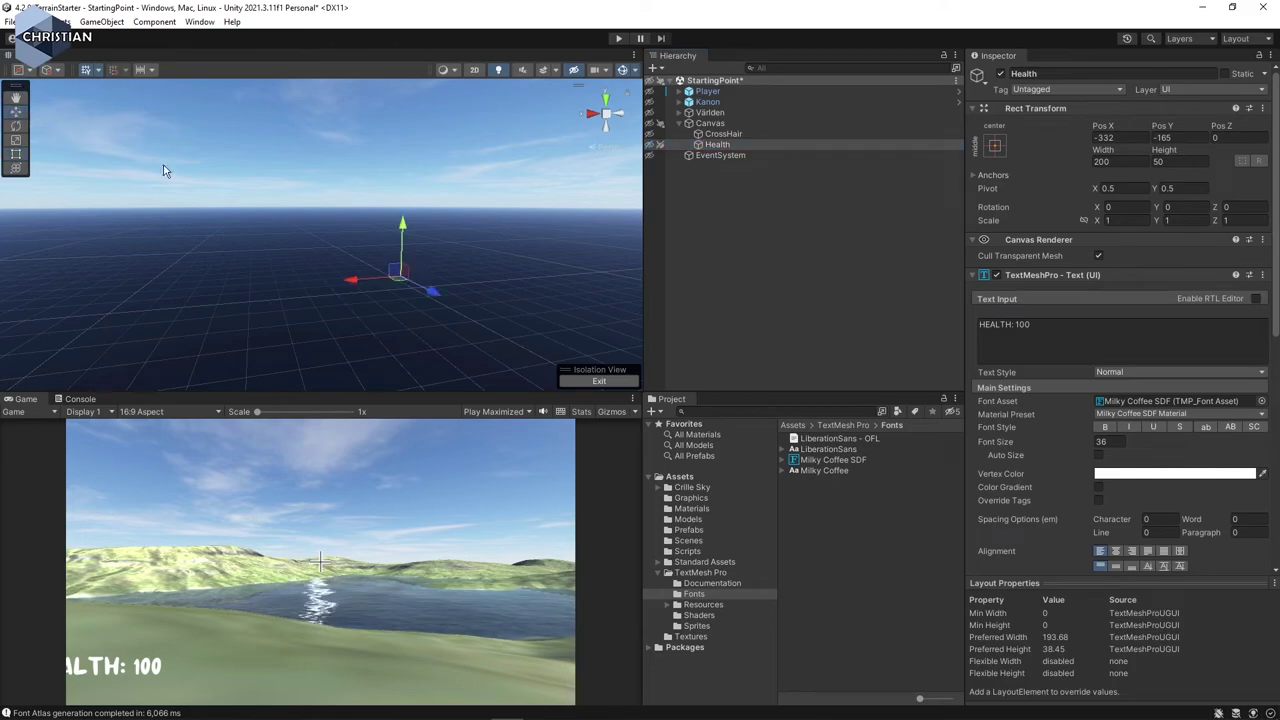
{"action": "left_click", "coordinate": [727, 123]}
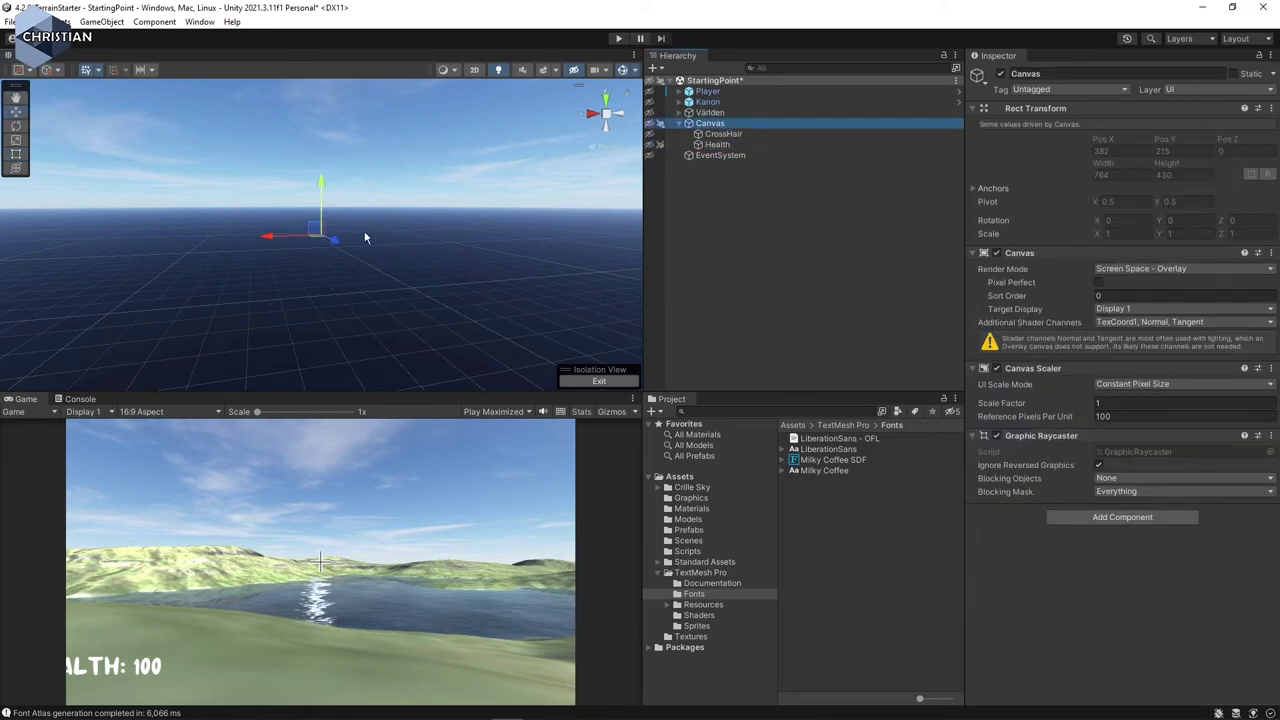
Make all hidden objects of the StartingPoint scene visible in the Scene view and look at the Canvas from its front side.
{"action": "left_click", "coordinate": [651, 81]}
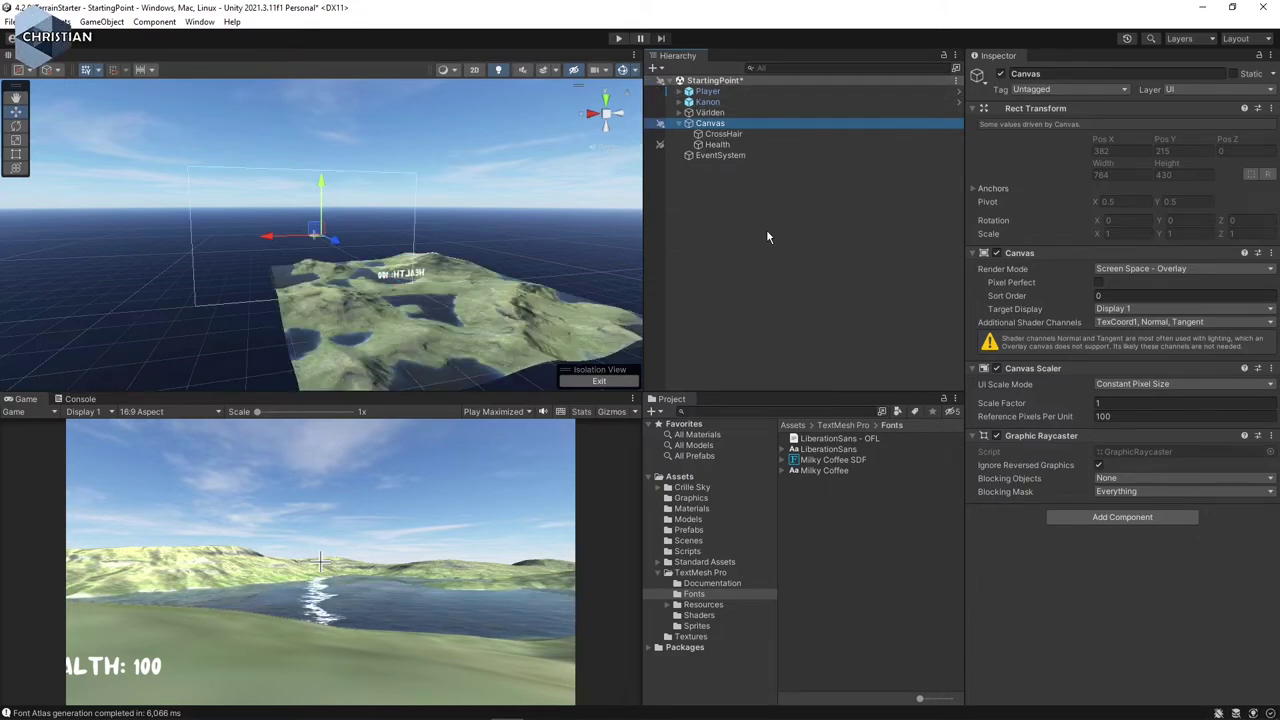
{"action": "mouse_move", "coordinate": [460, 232]}
{"action": "right_mouse_down"}
{"action": "mouse_move", "coordinate": [400, 245]}
{"action": "mouse_move", "coordinate": [511, 278]}
{"action": "mouse_move", "coordinate": [420, 270]}
{"action": "mouse_move", "coordinate": [306, 290]}
{"action": "mouse_move", "coordinate": [509, 280]}
{"action": "mouse_move", "coordinate": [480, 322]}
{"action": "mouse_move", "coordinate": [510, 300]}
{"action": "right_mouse_up"}
{"action": "scroll", "coordinate": [541, 282], "scroll_direction": "down", "scroll_amount": 5}
{"action": "middle_click_drag", "start_coordinate": [541, 282], "coordinate": [255, 338]}
{"action": "right_click_drag", "start_coordinate": [255, 338], "coordinate": [270, 322]}
{"action": "scroll", "coordinate": [286, 306], "scroll_direction": "up", "scroll_amount": 4}
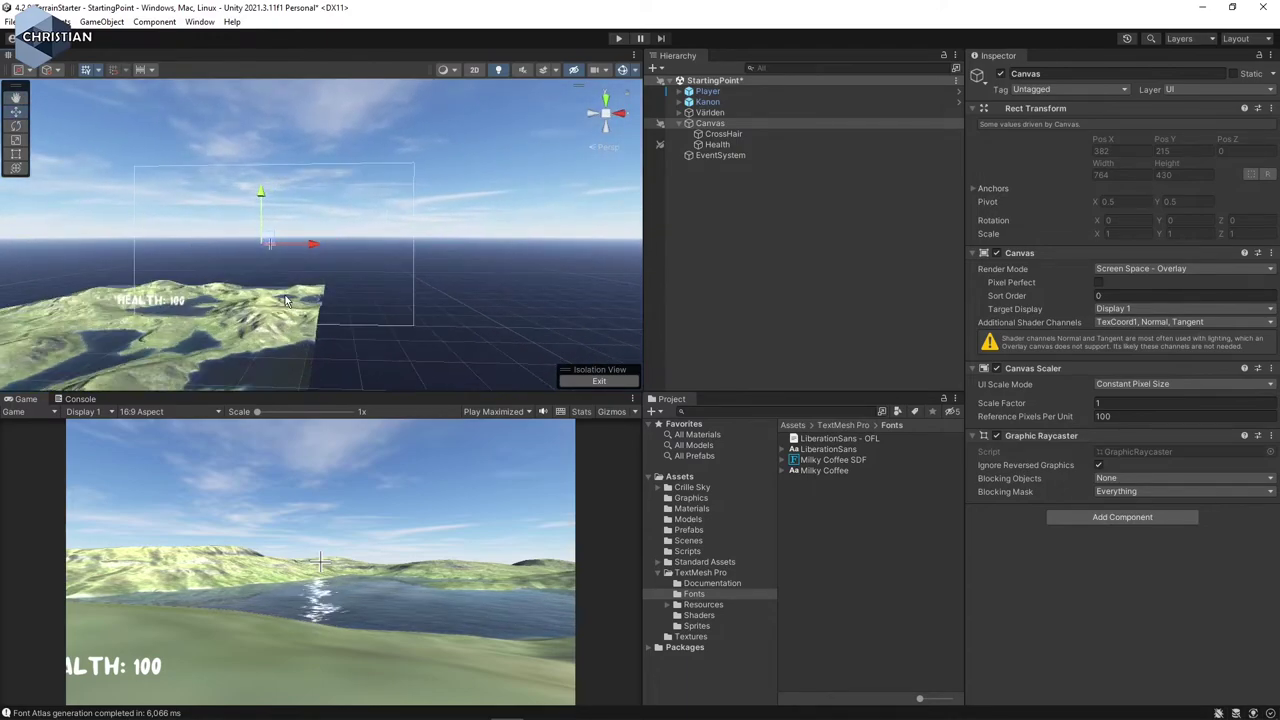
{"action": "scroll", "coordinate": [296, 297], "scroll_direction": "up", "scroll_amount": 2}
{"action": "middle_click_drag", "start_coordinate": [296, 297], "coordinate": [295, 301]}
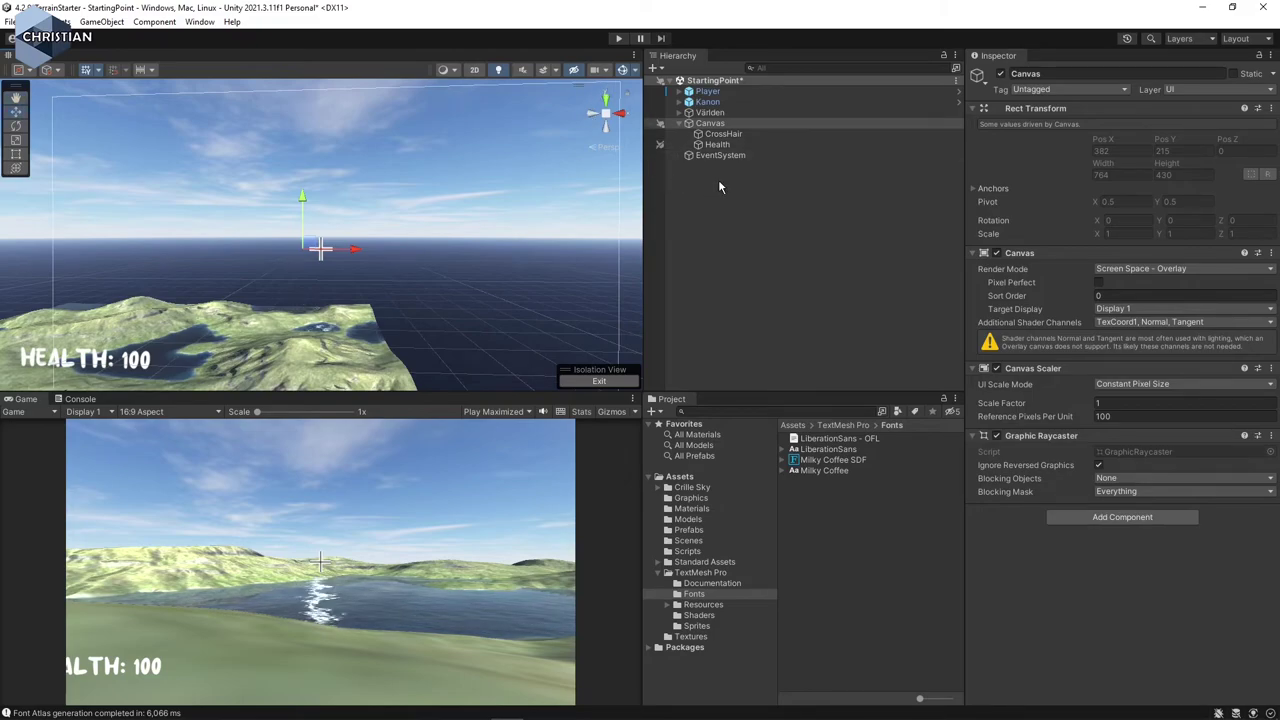
Anchor the Health text to the canvas's top-right corner, also setting its position there.
{"action": "left_click", "coordinate": [745, 146]}
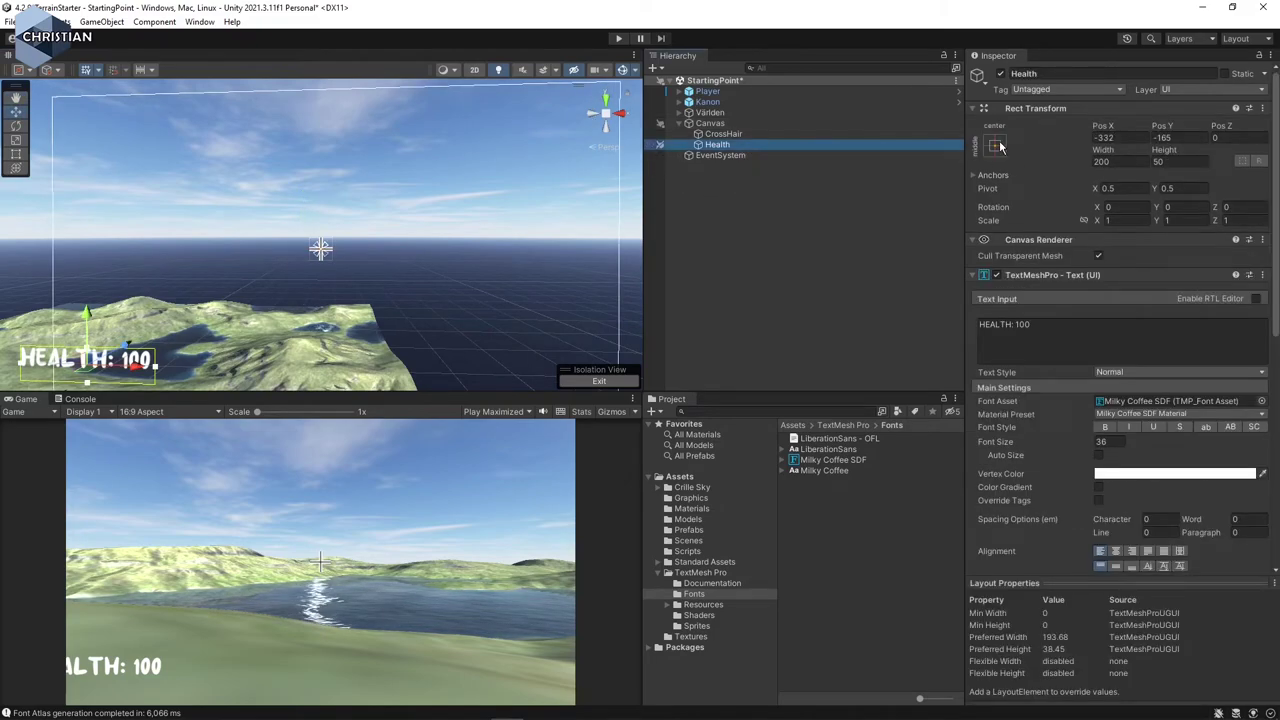
{"action": "left_click", "coordinate": [996, 146]}
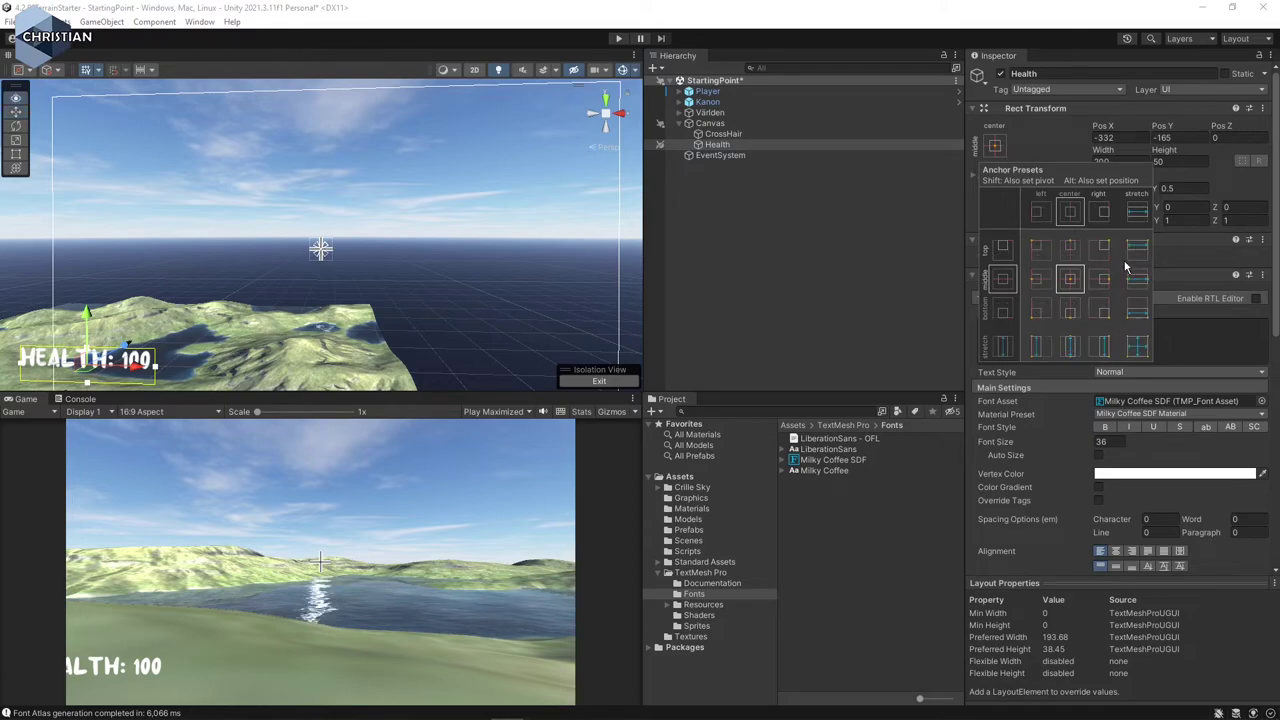
{"action": "left_click", "coordinate": [1099, 257], "text": "alt"}
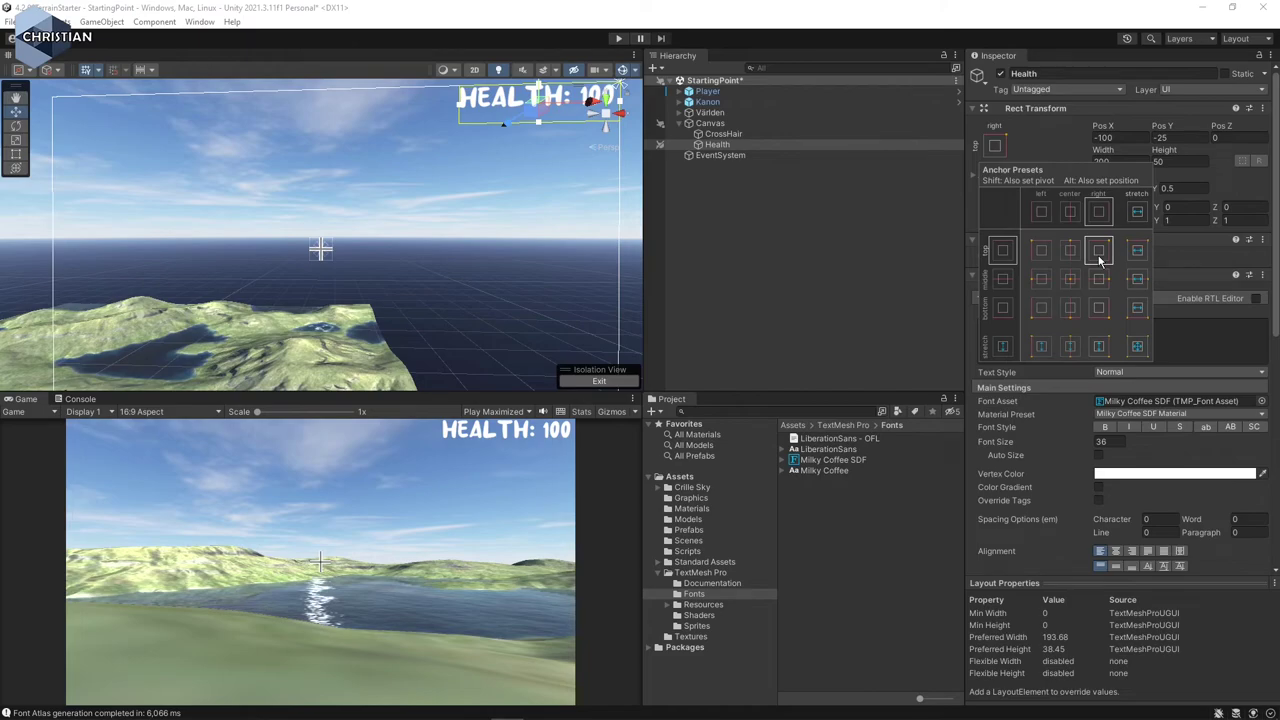
Set the Health text box to width 500 and height 60, and right-align its text.
{"action": "left_click", "coordinate": [1064, 149]}
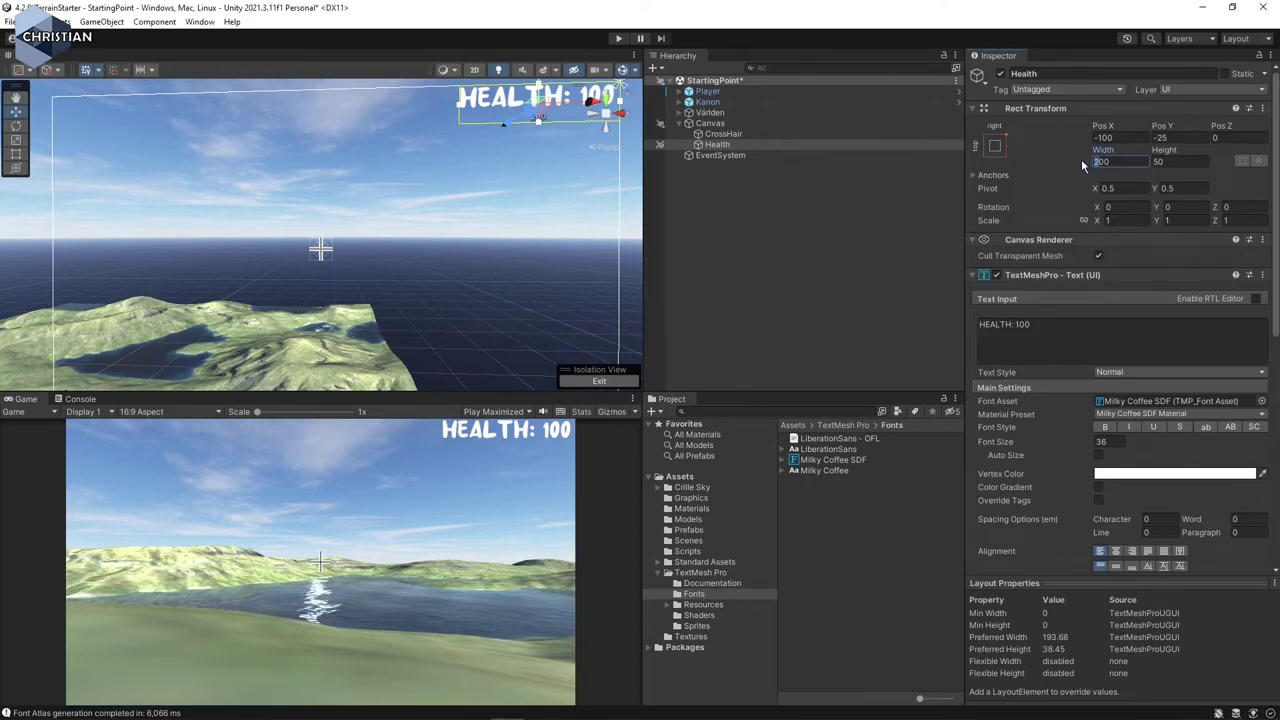
{"action": "type", "text": "500"}
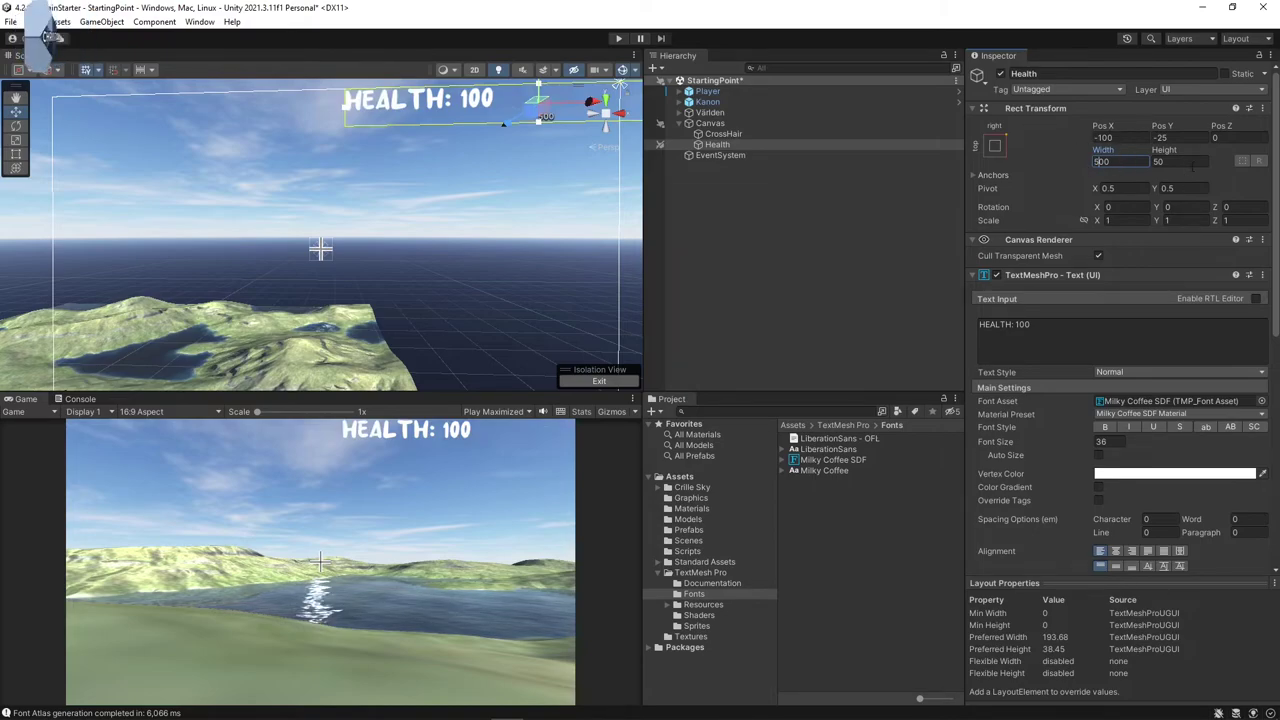
{"action": "left_click", "coordinate": [1162, 162]}
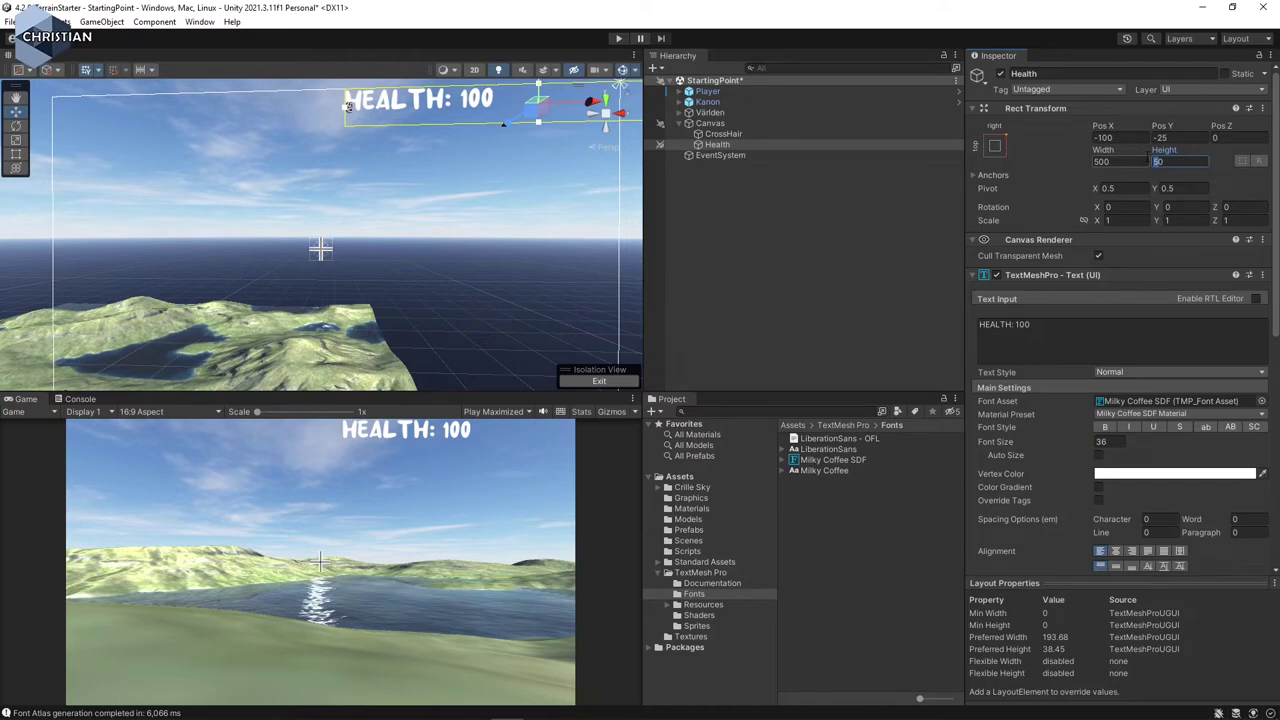
{"action": "type", "text": "60"}
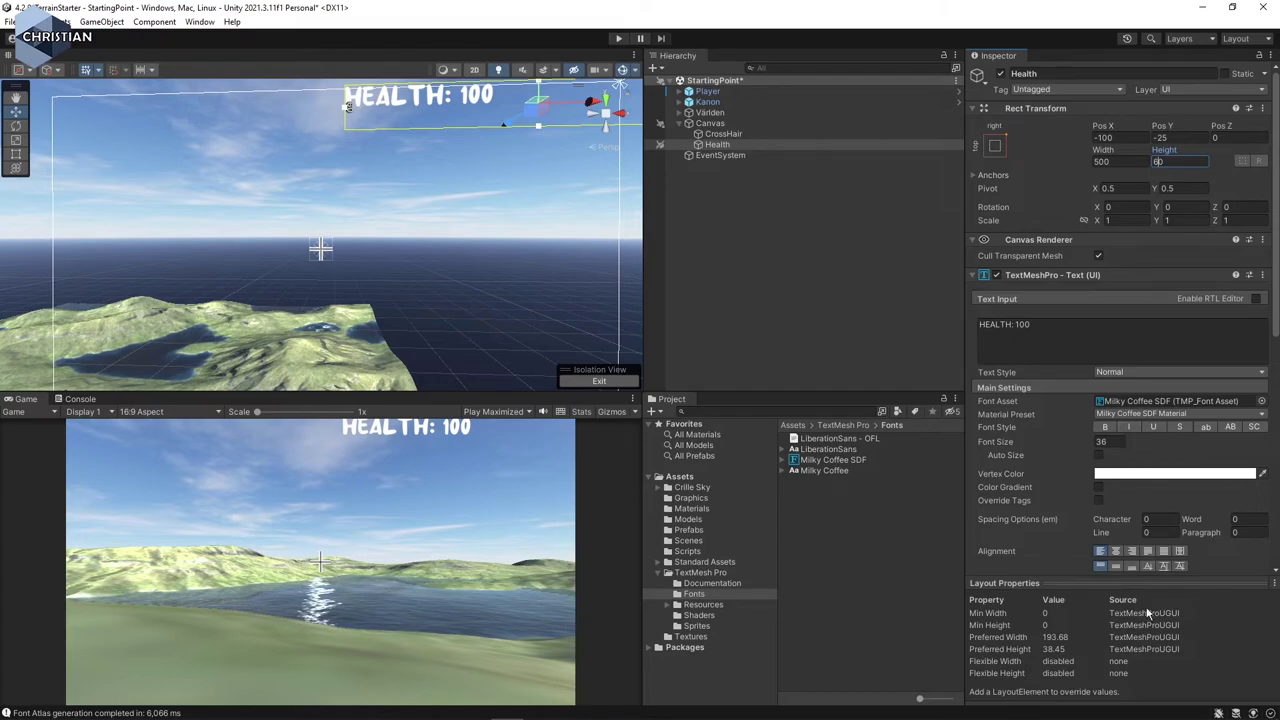
{"action": "left_click", "coordinate": [1132, 552]}
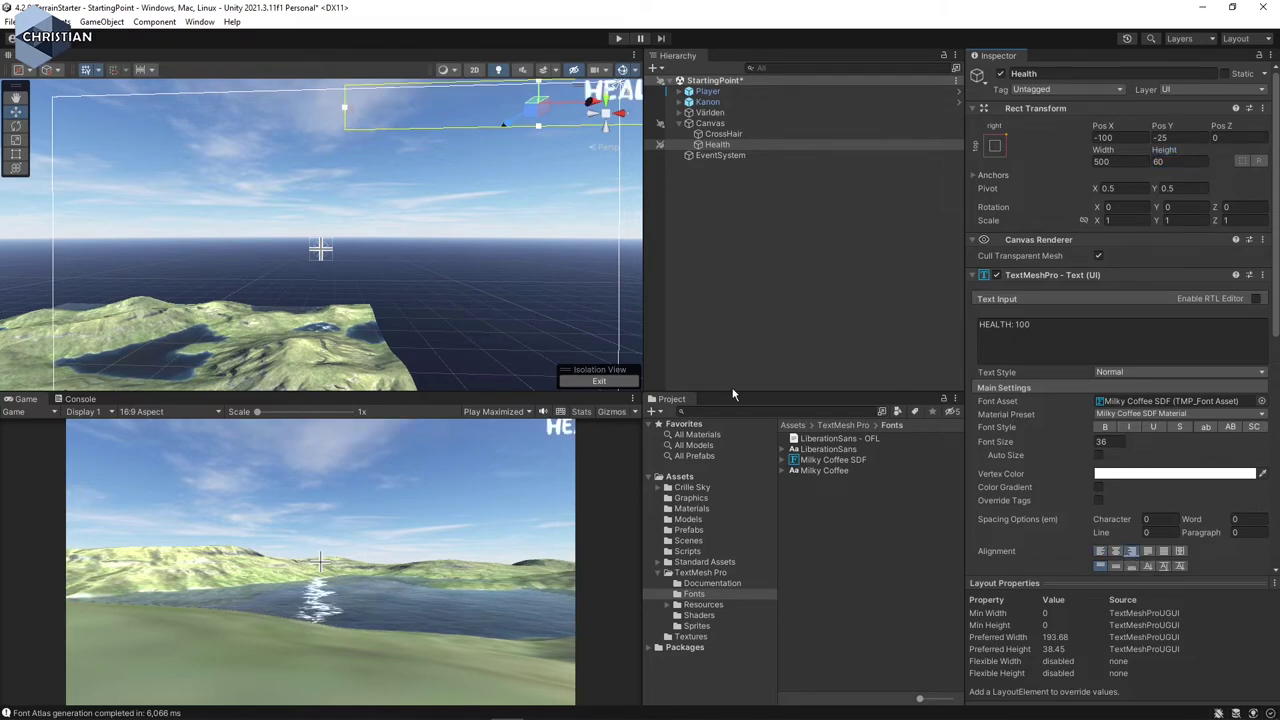
Set the Health text's width to 300 and move it inside the canvas's top-right corner, to about X -172, Y -60.
{"action": "scroll", "coordinate": [600, 286], "scroll_direction": "down", "scroll_amount": 3}
{"action": "left_click", "coordinate": [1105, 161]}
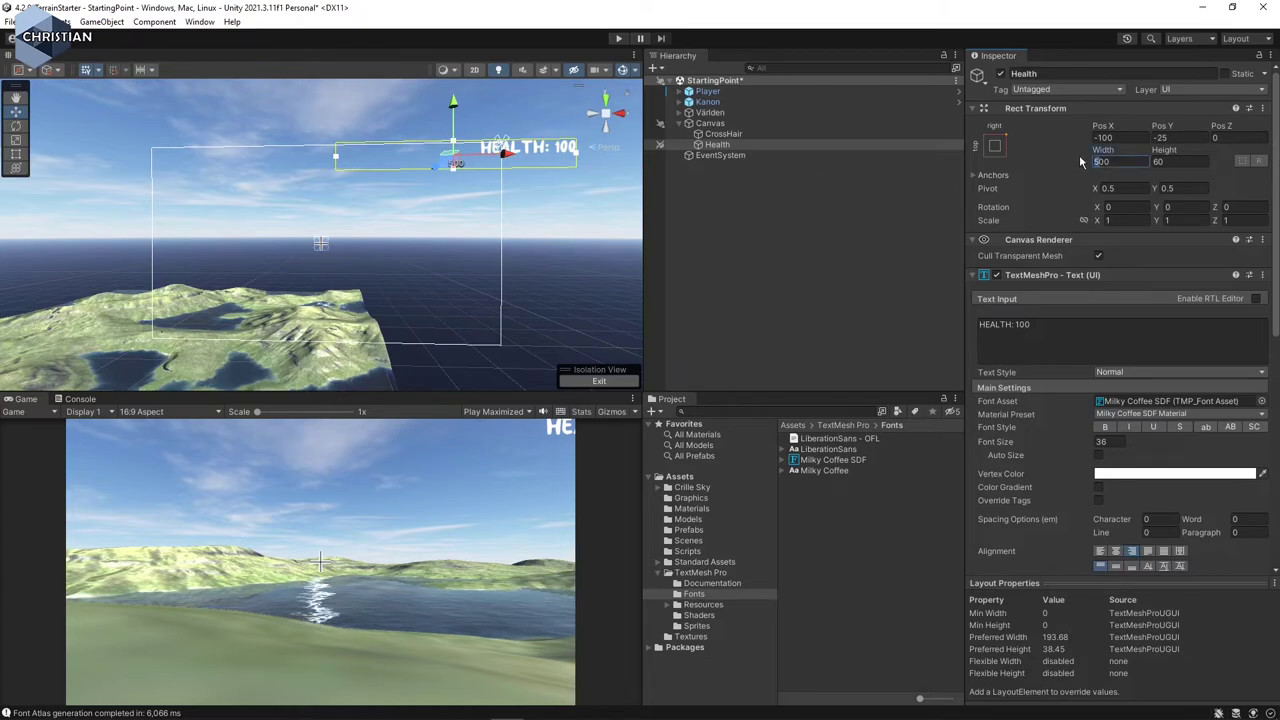
{"action": "type", "text": "300"}
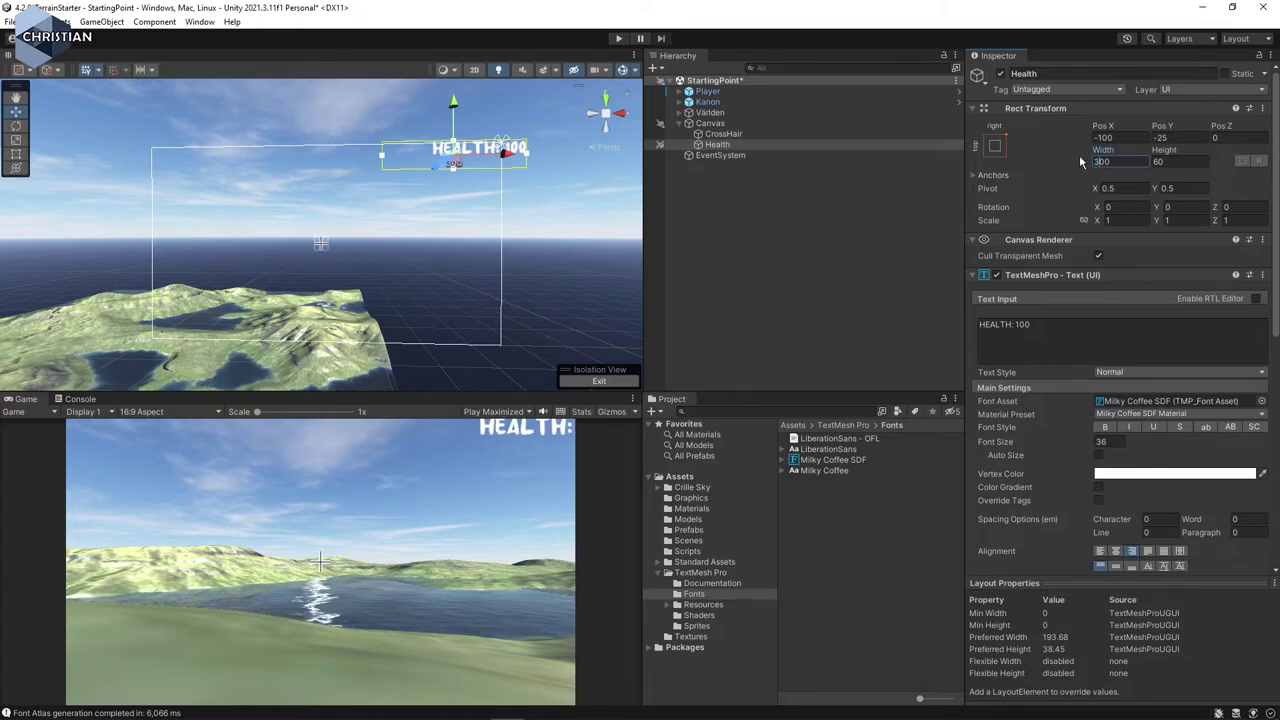
{"action": "left_click_drag", "start_coordinate": [508, 160], "coordinate": [469, 158]}
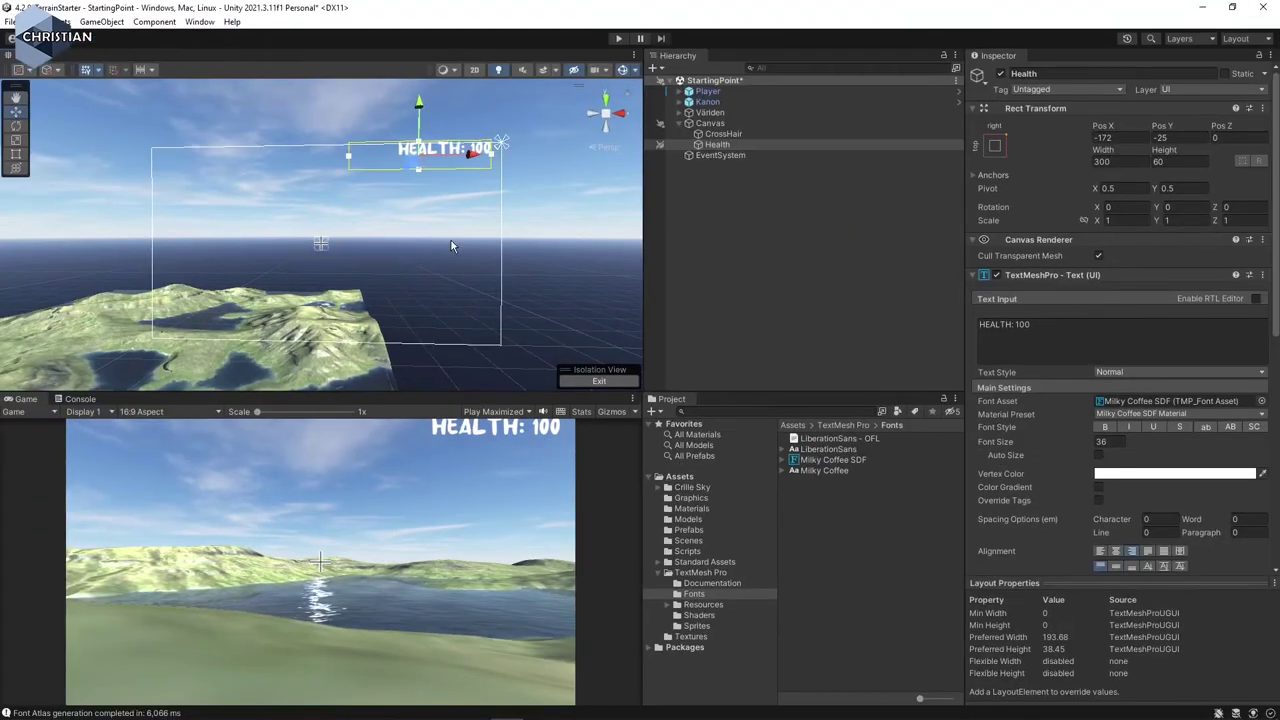
{"action": "left_click_drag", "start_coordinate": [419, 103], "coordinate": [420, 122]}
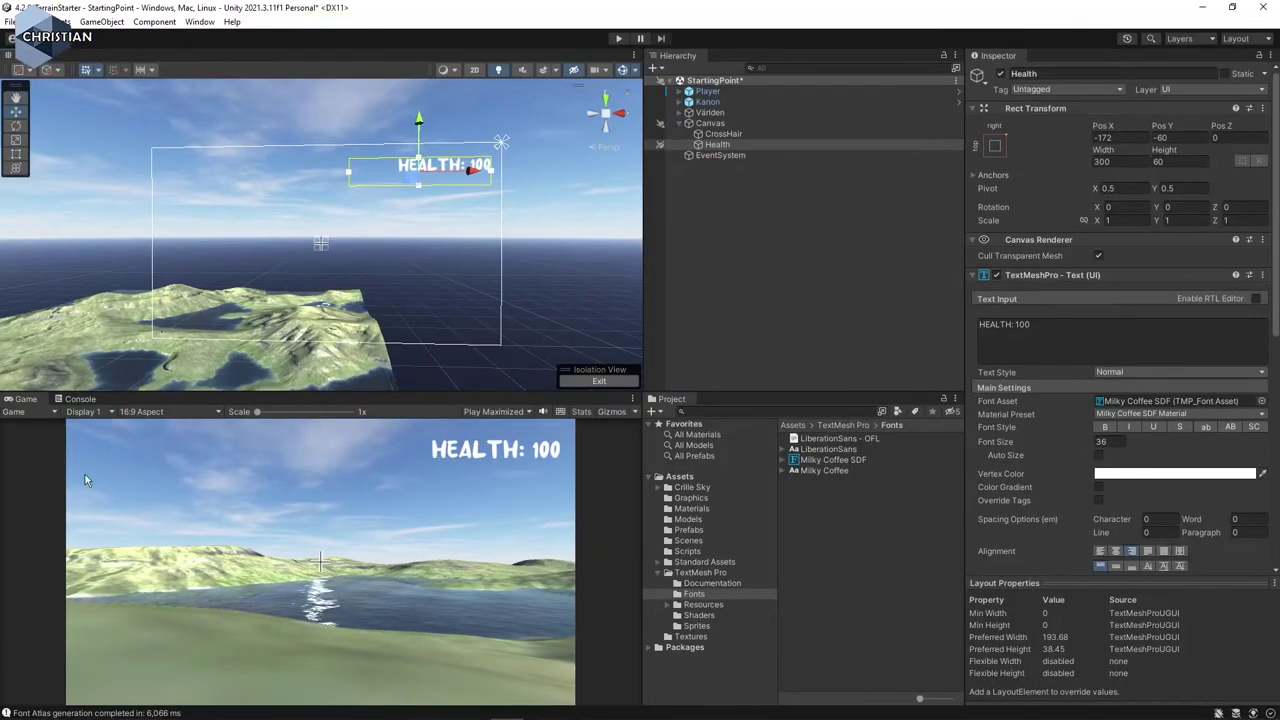
Switch the Game view resolution to Full HD (1920x1080) and set the Health text's font size to 80.
{"action": "left_click", "coordinate": [141, 411]}
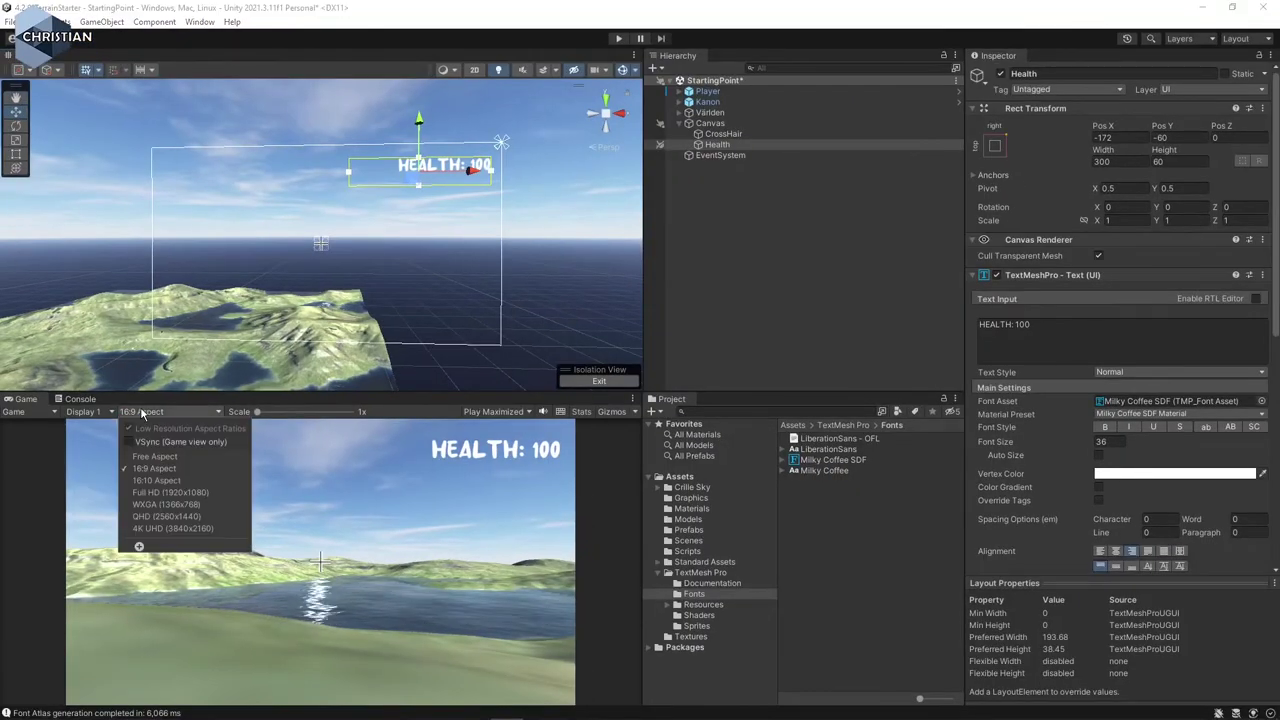
{"action": "left_click", "coordinate": [197, 492]}
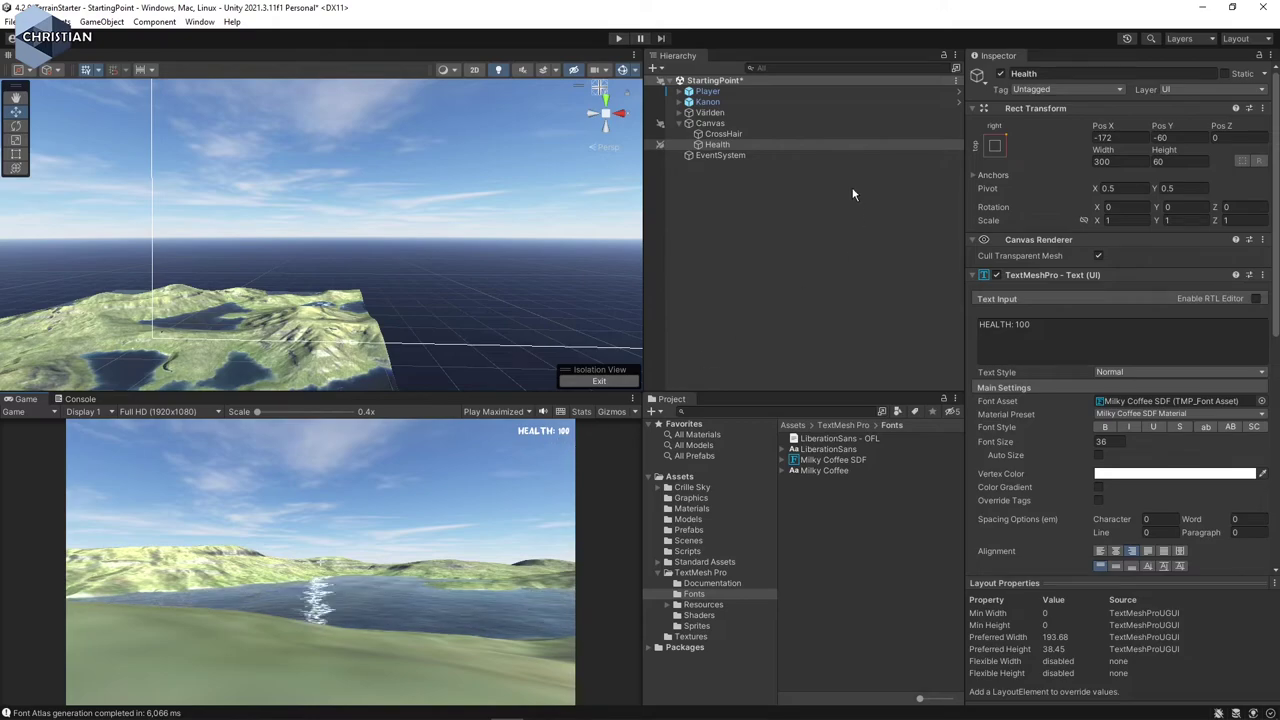
{"action": "left_click", "coordinate": [1101, 441]}
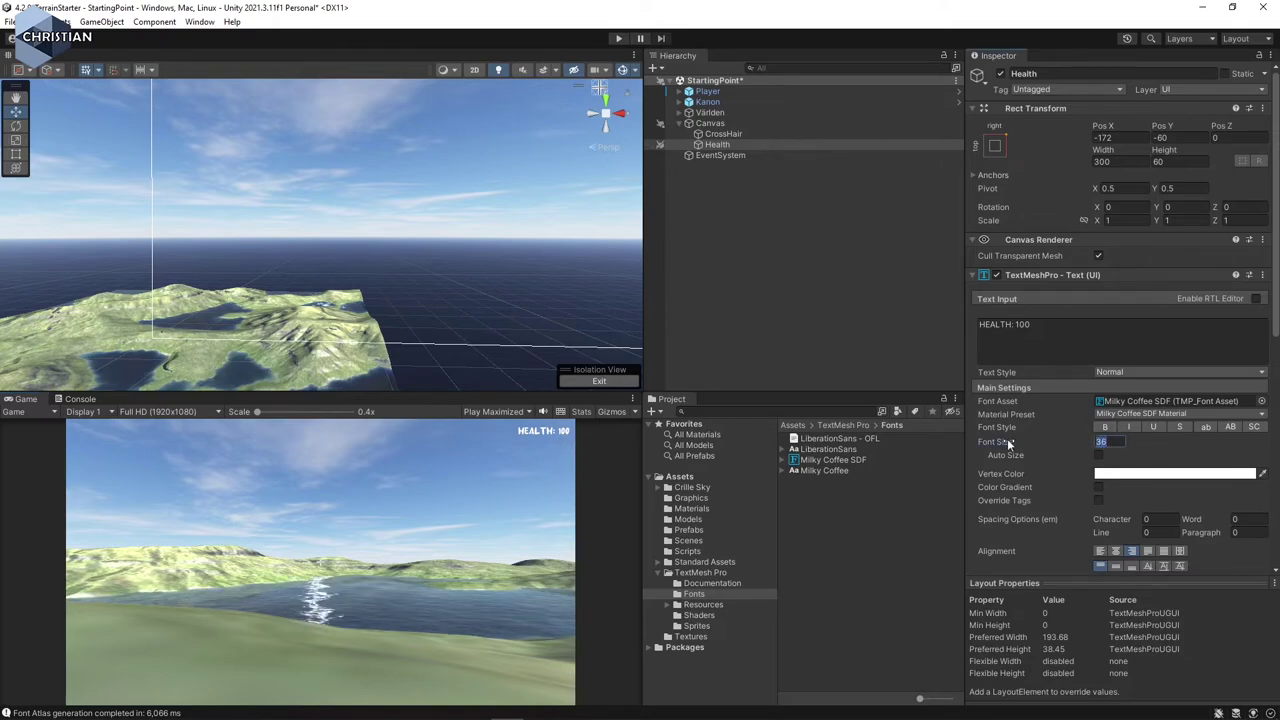
{"action": "type", "text": "80"}
{"action": "key", "text": "Return"}
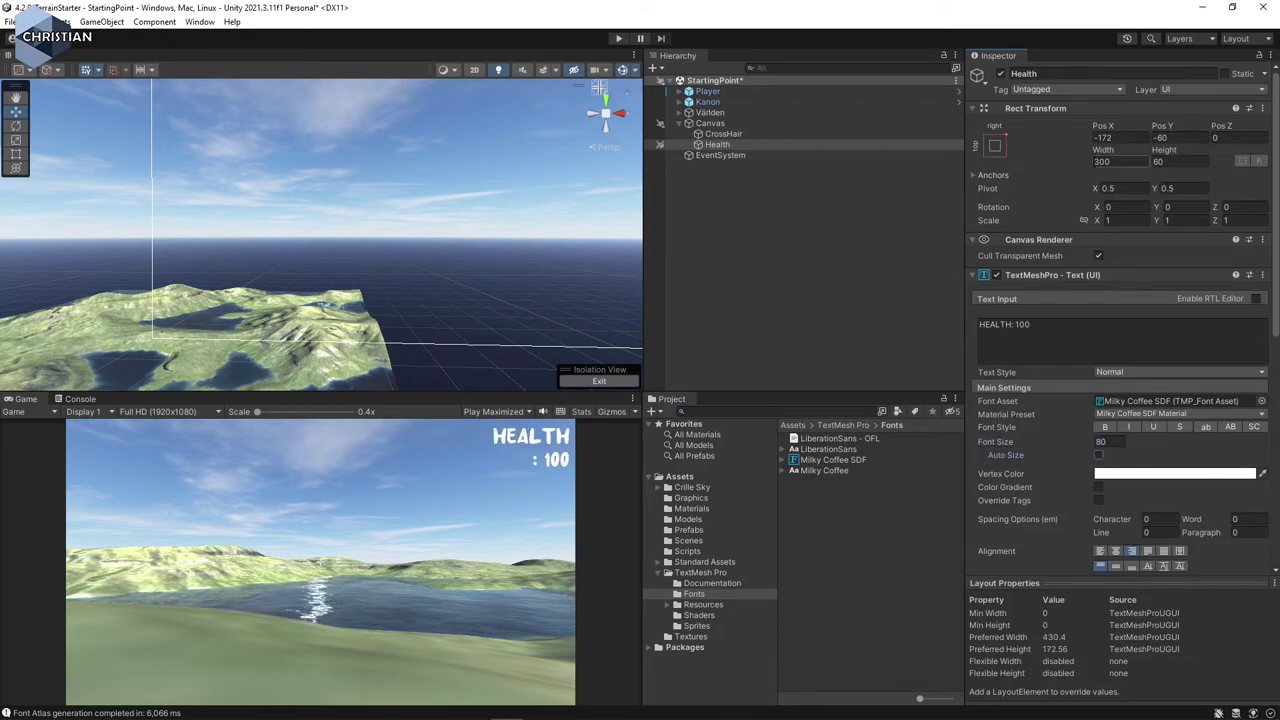
Enlarge the Health text box to width 500 and height 90.
{"action": "left_click", "coordinate": [1100, 161]}
{"action": "type", "text": "500"}
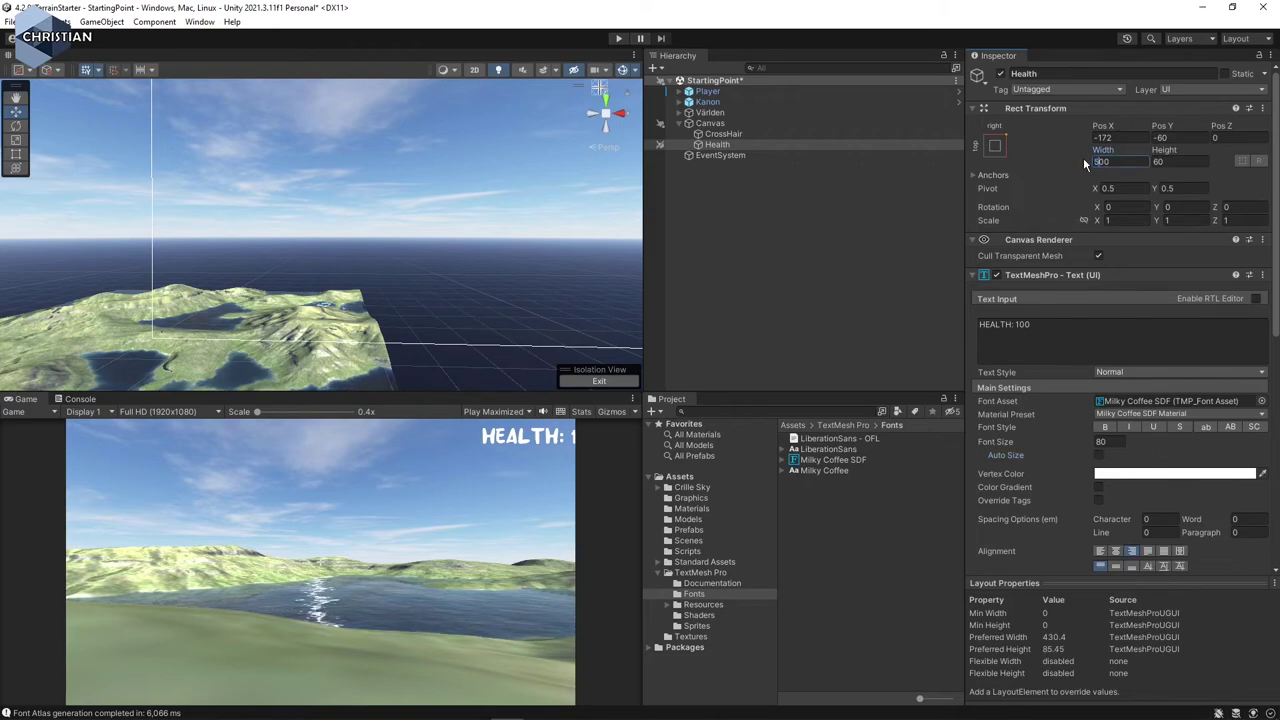
{"action": "left_click", "coordinate": [1159, 162]}
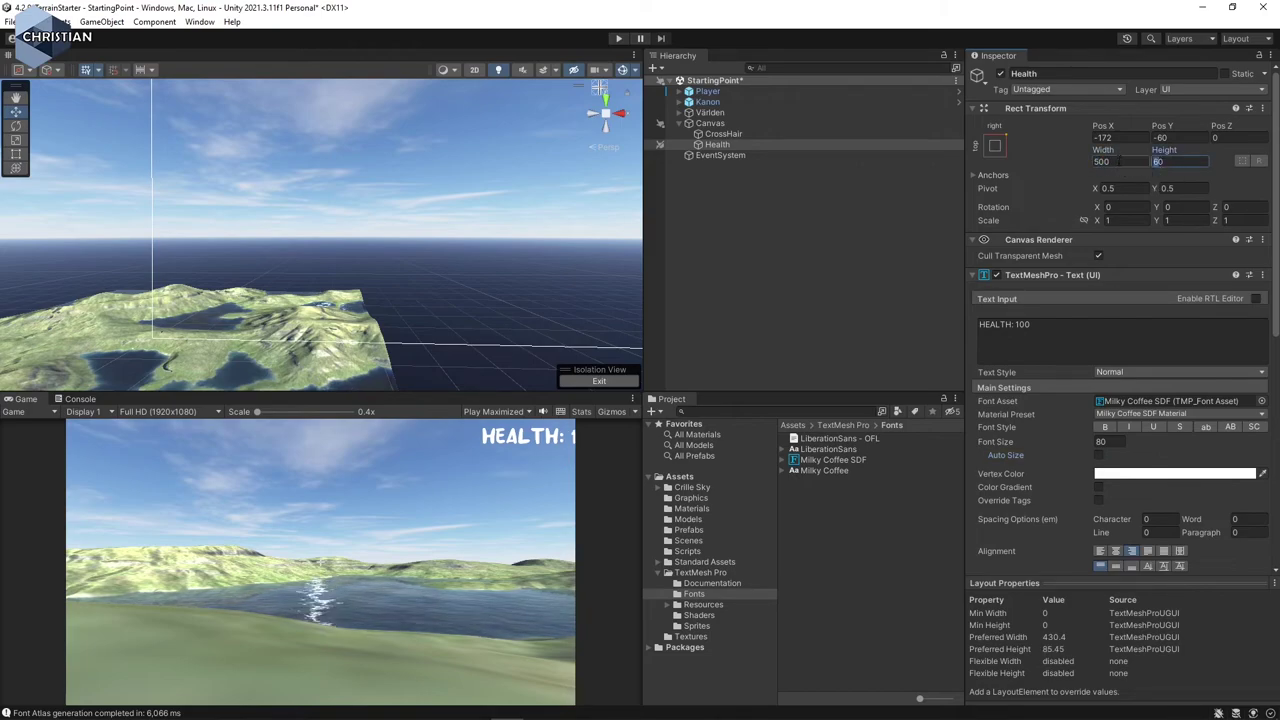
{"action": "type", "text": "90"}
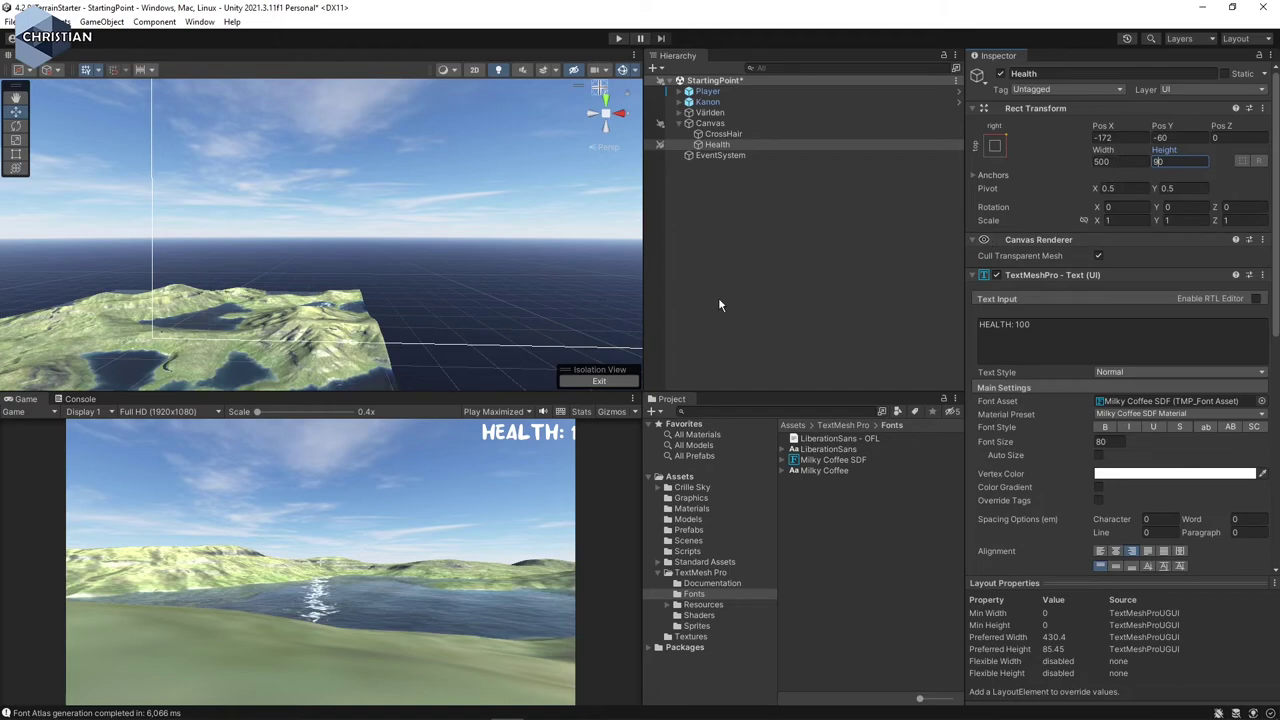
{"action": "key", "text": "Return"}
Move the Health text to about X -293, Y -90, inside the canvas's top-right corner, and deselect it.
{"action": "key", "text": "f"}
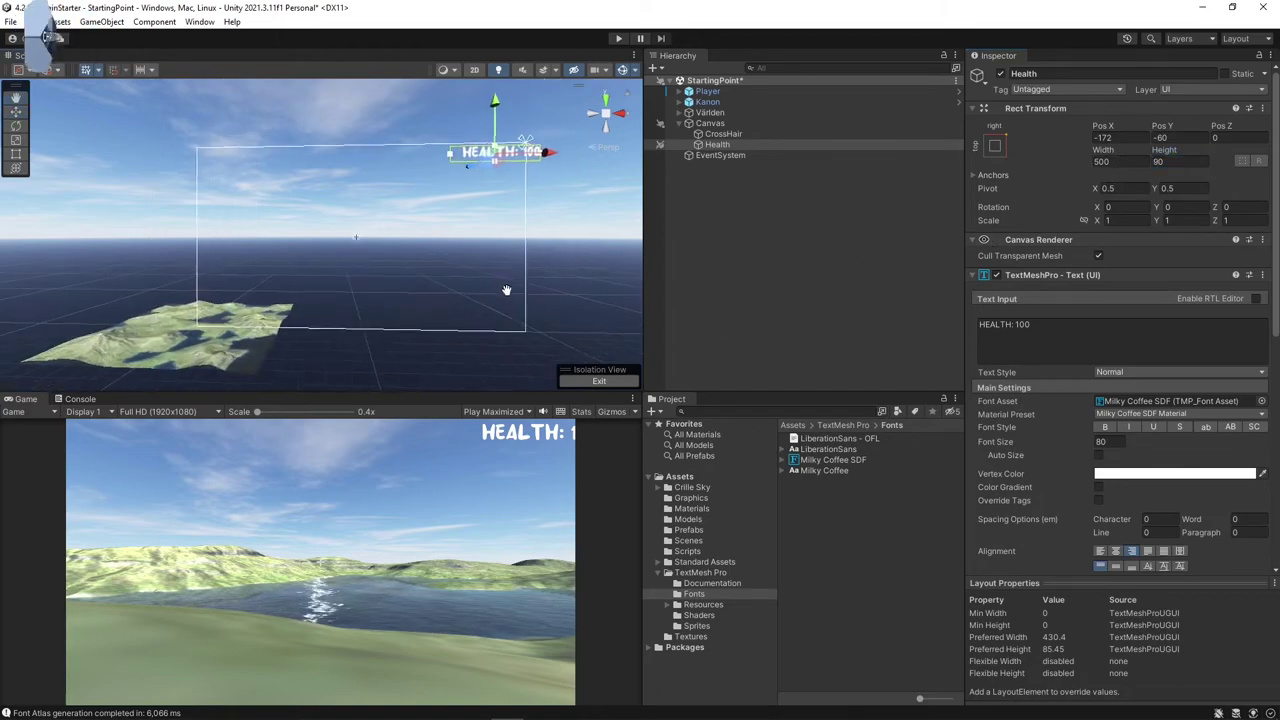
{"action": "left_click", "coordinate": [529, 152]}
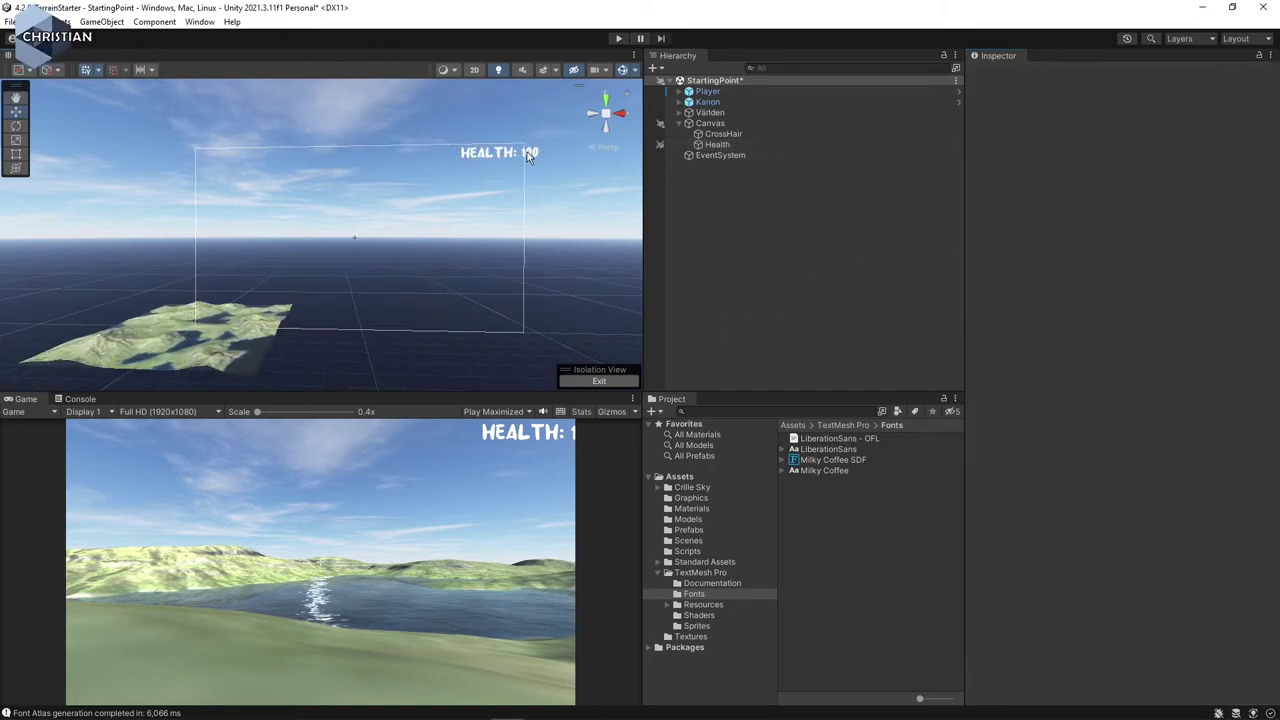
{"action": "left_click", "coordinate": [540, 156]}
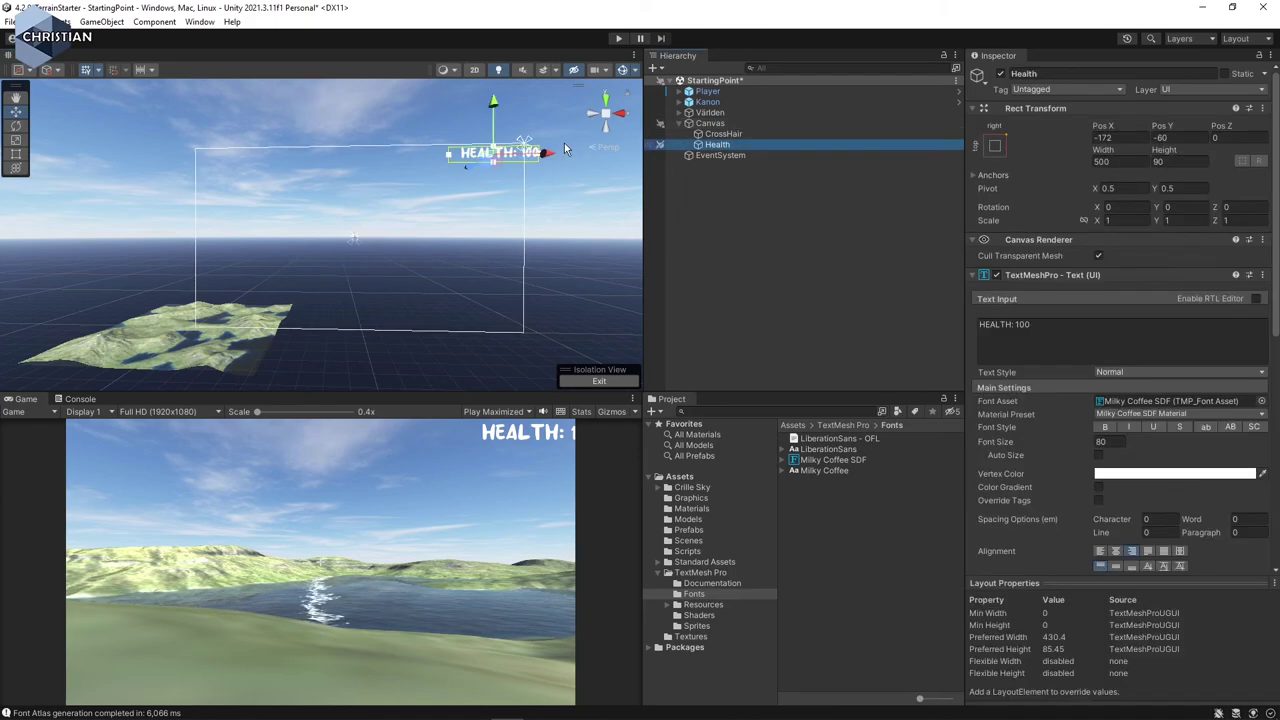
{"action": "left_click_drag", "start_coordinate": [549, 156], "coordinate": [528, 156]}
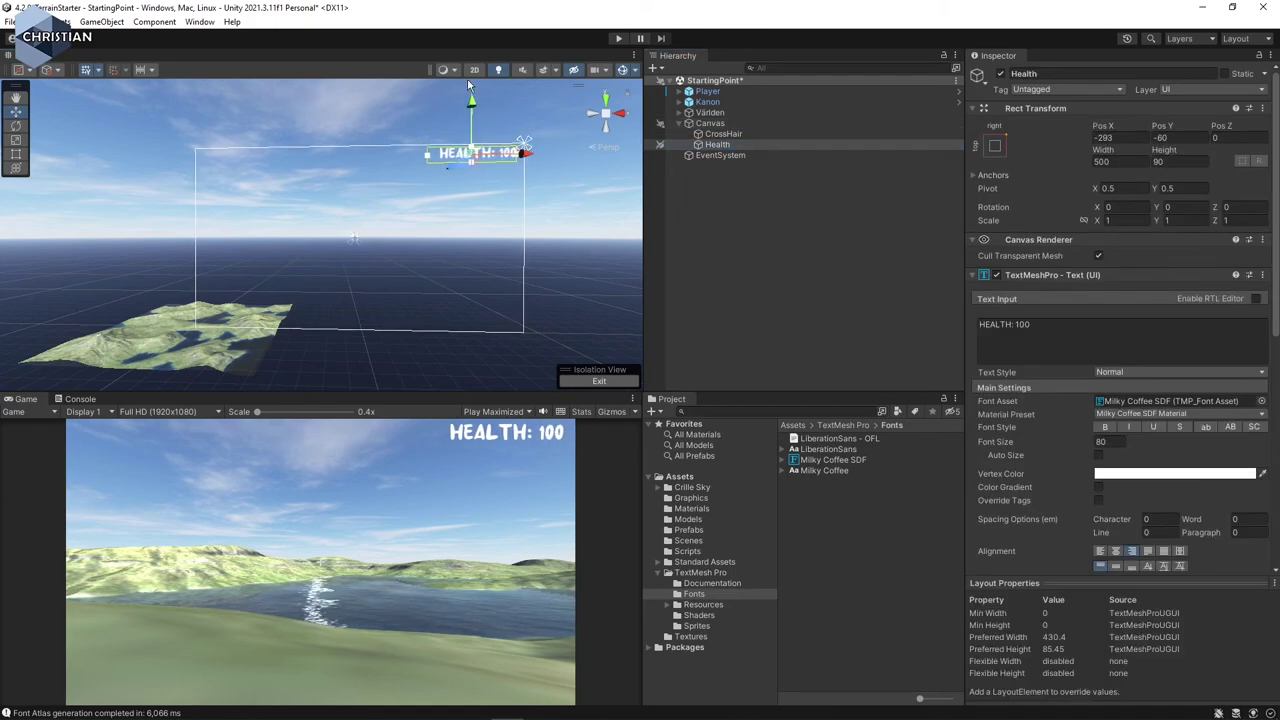
{"action": "left_click_drag", "start_coordinate": [472, 106], "coordinate": [472, 112]}
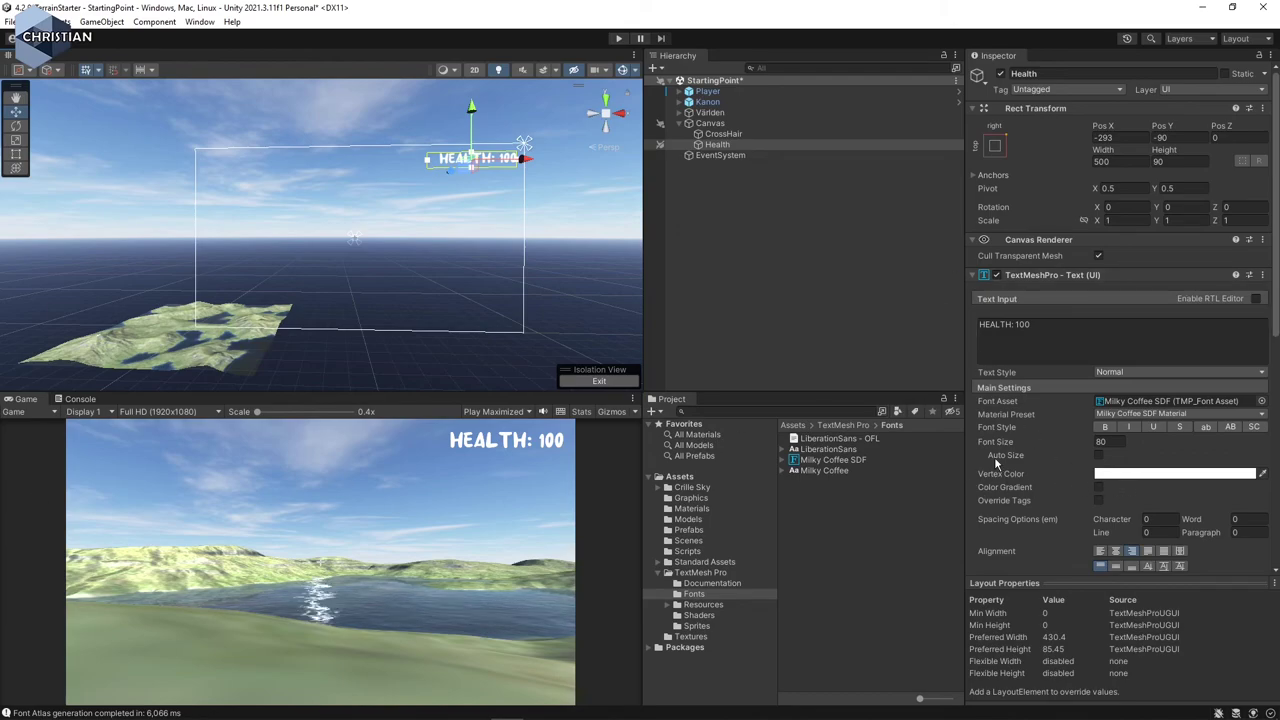
{"action": "left_click", "coordinate": [768, 267]}
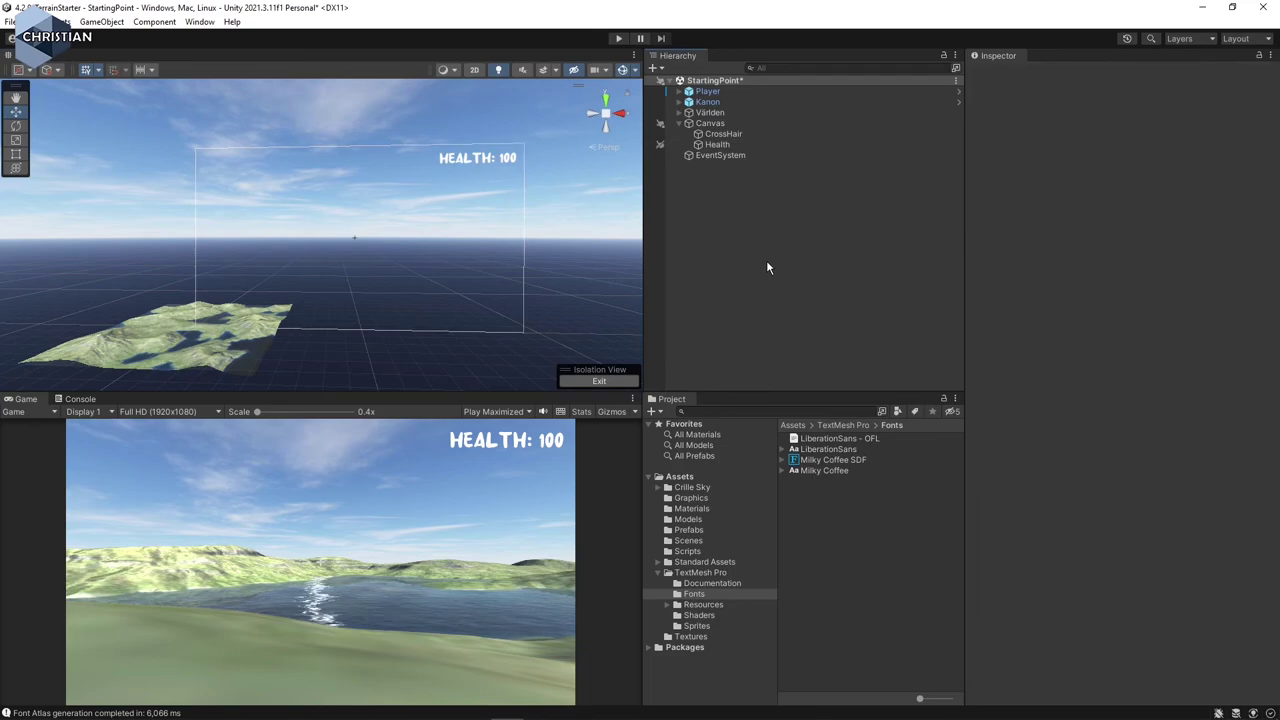